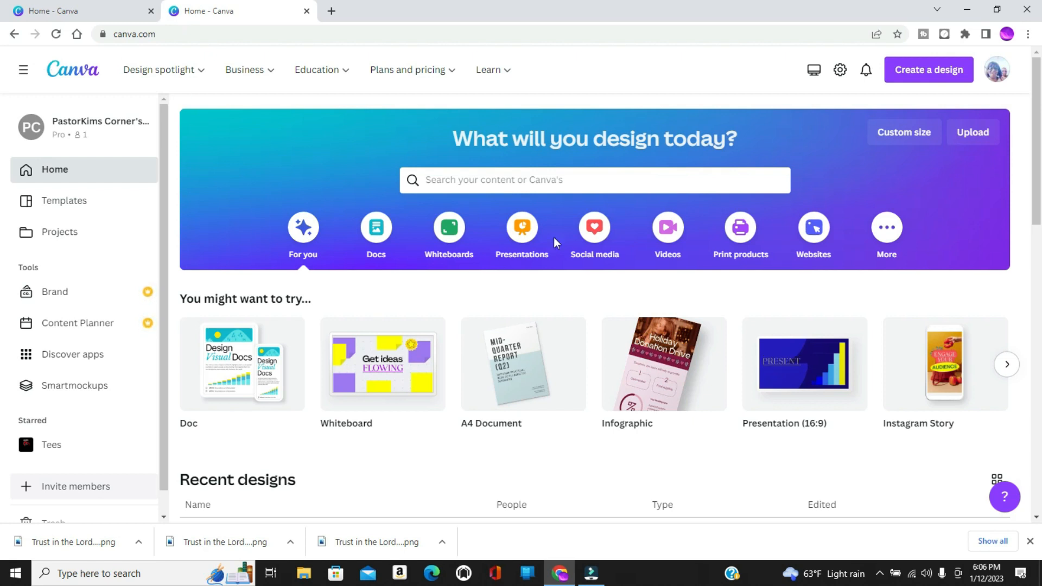
Browse the suggested design types and create a blank Mobile Video design.
click(1007, 364)
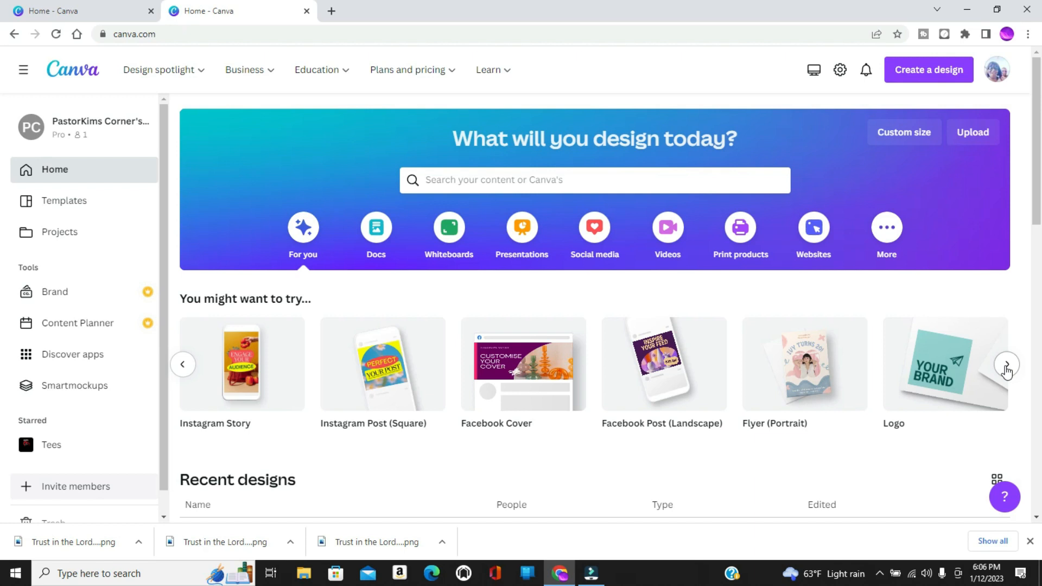
click(1008, 367)
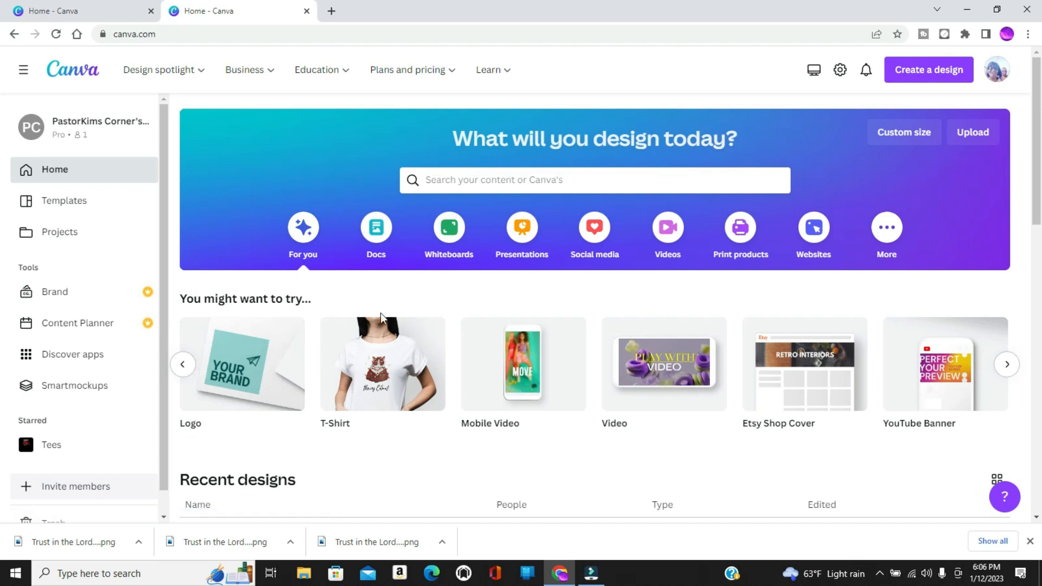
click(518, 374)
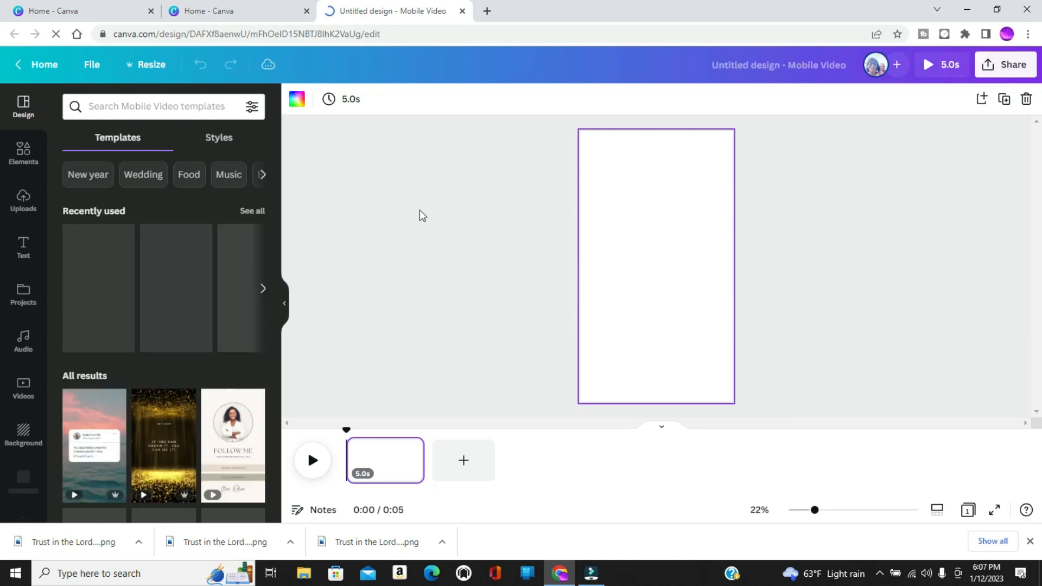
Find "beach" templates, apply the ocean "Some special place for you" video to the page, and preview it.
click(138, 107)
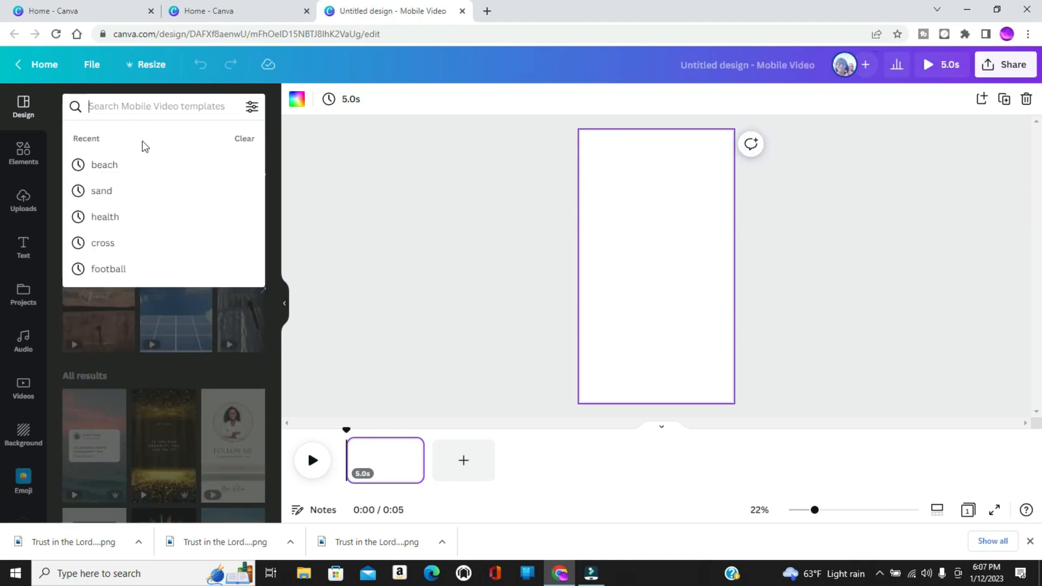
click(121, 170)
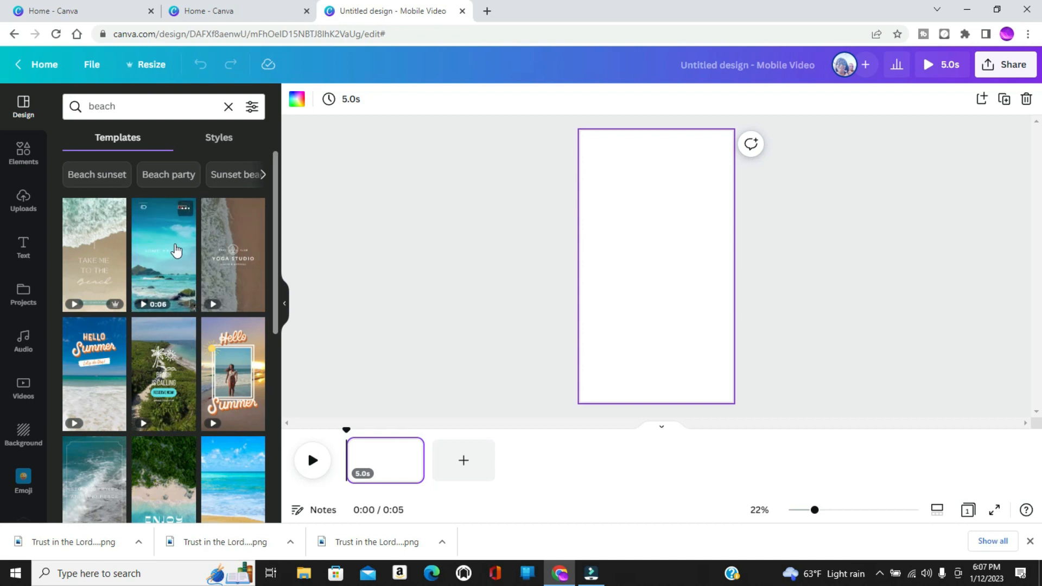
click(168, 257)
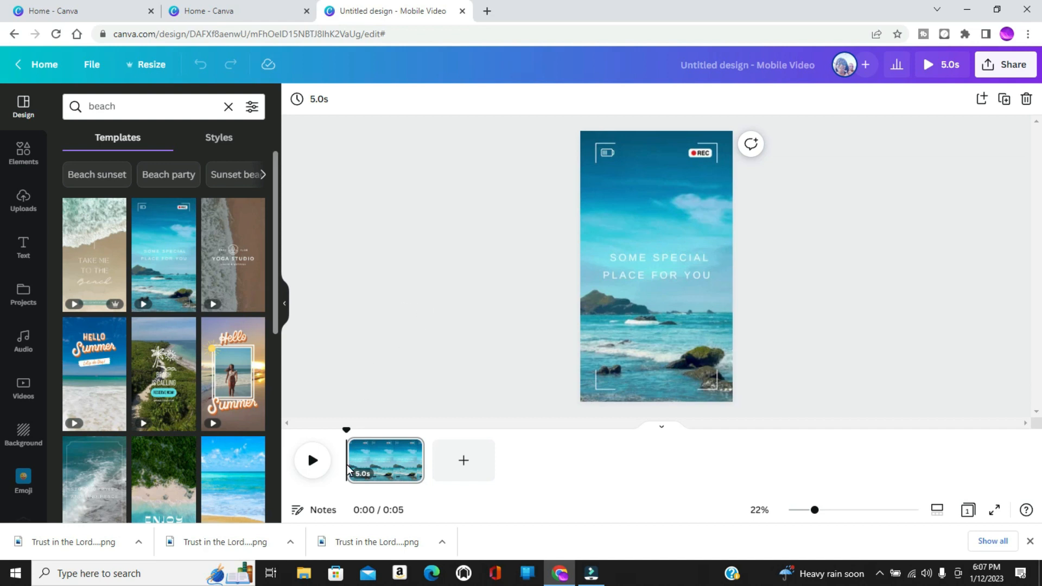
click(312, 461)
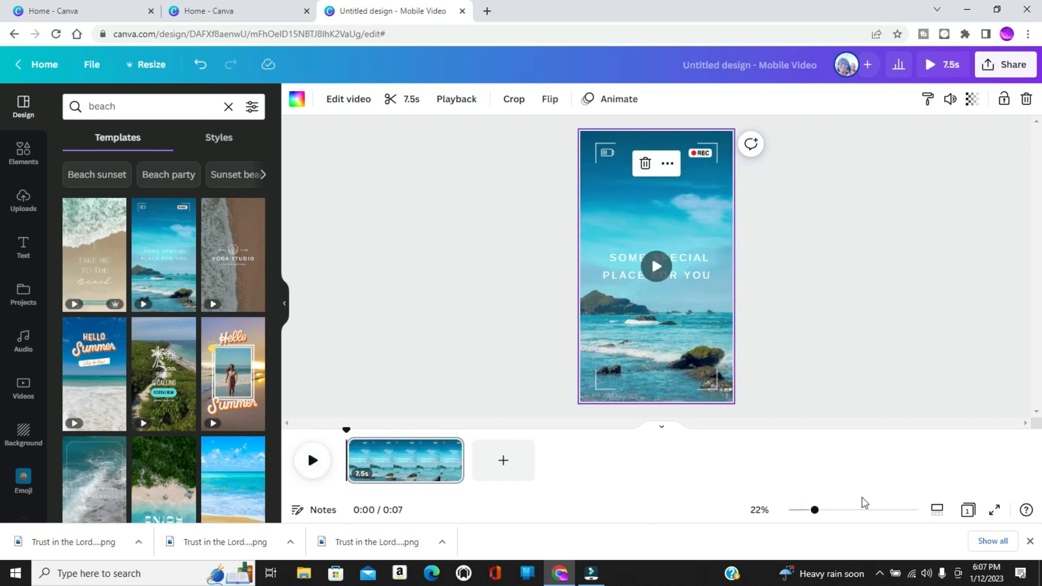
Duplicate the beach video page three times to make four identical pages.
click(853, 512)
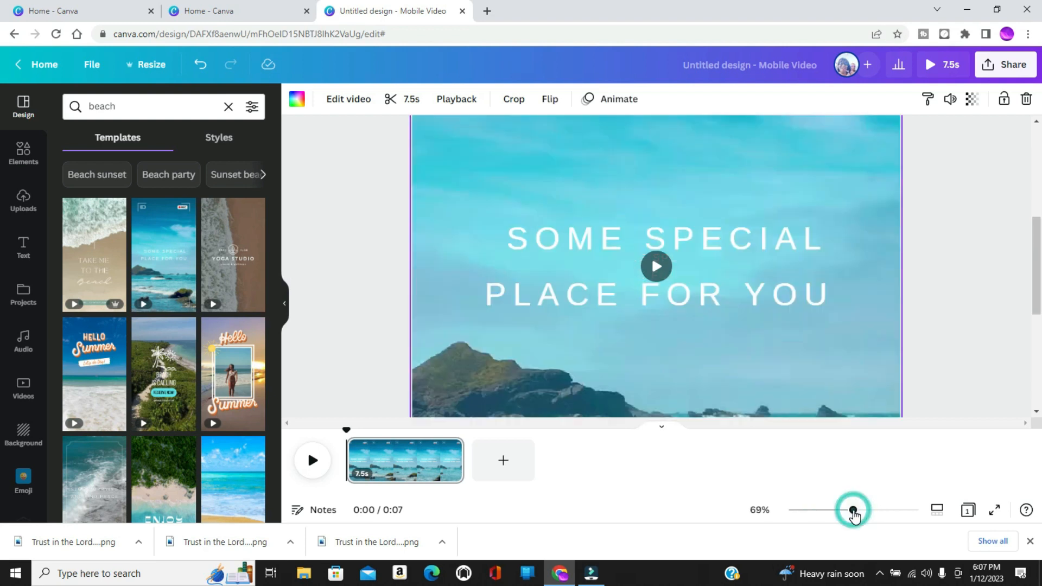
click(837, 511)
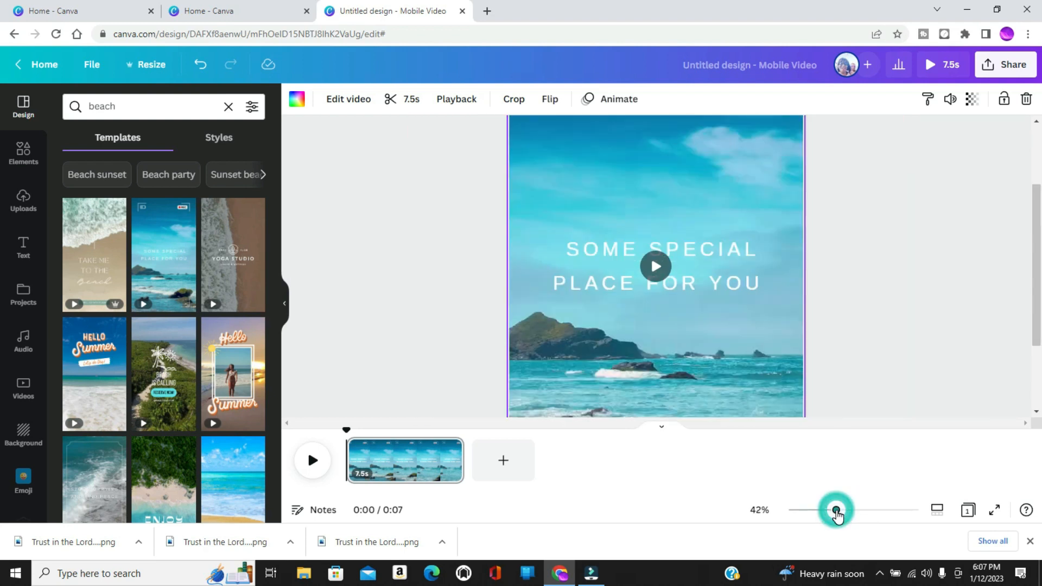
click(834, 512)
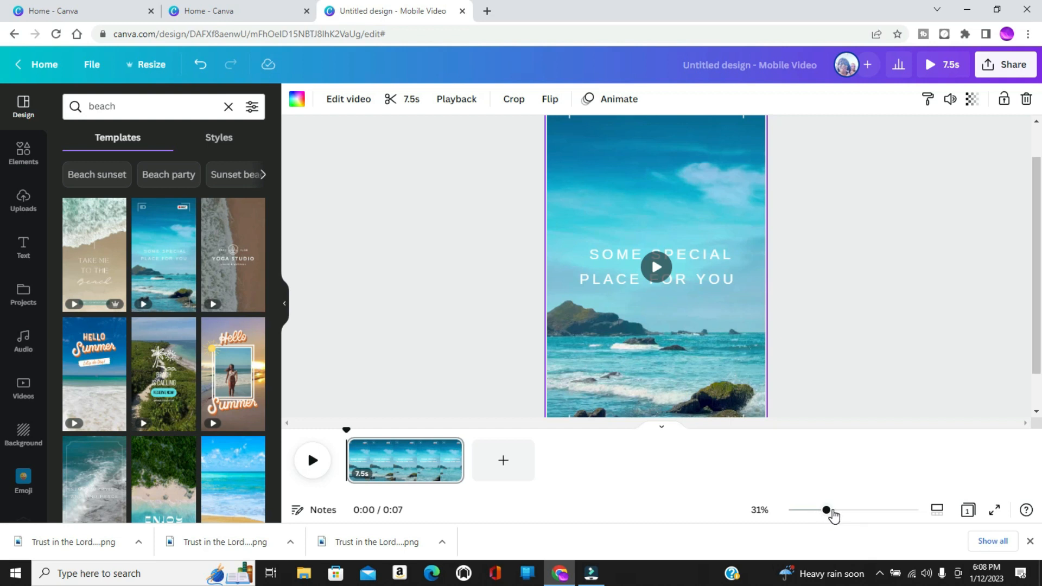
click(832, 511)
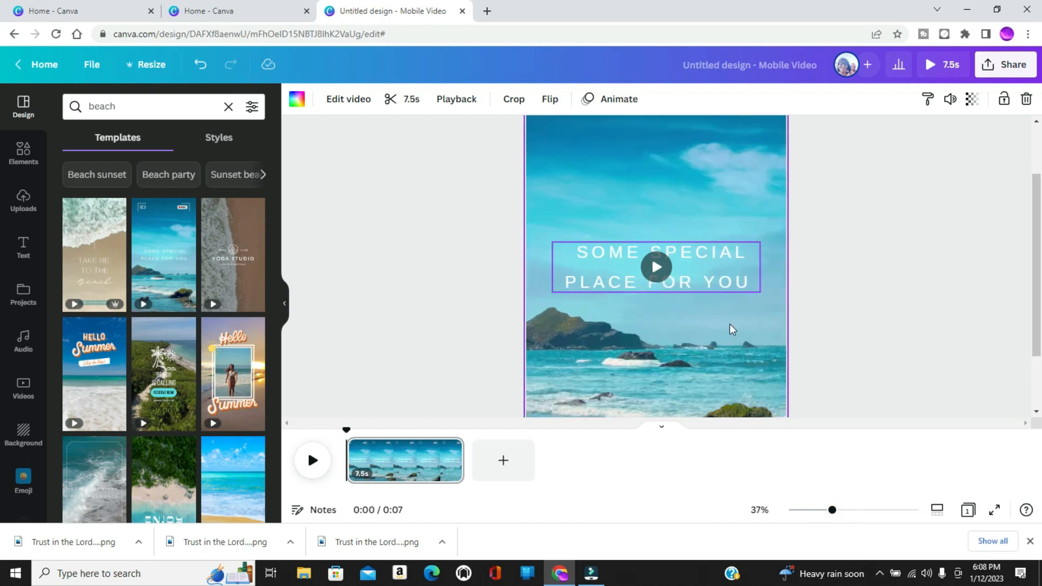
click(556, 279)
click(565, 145)
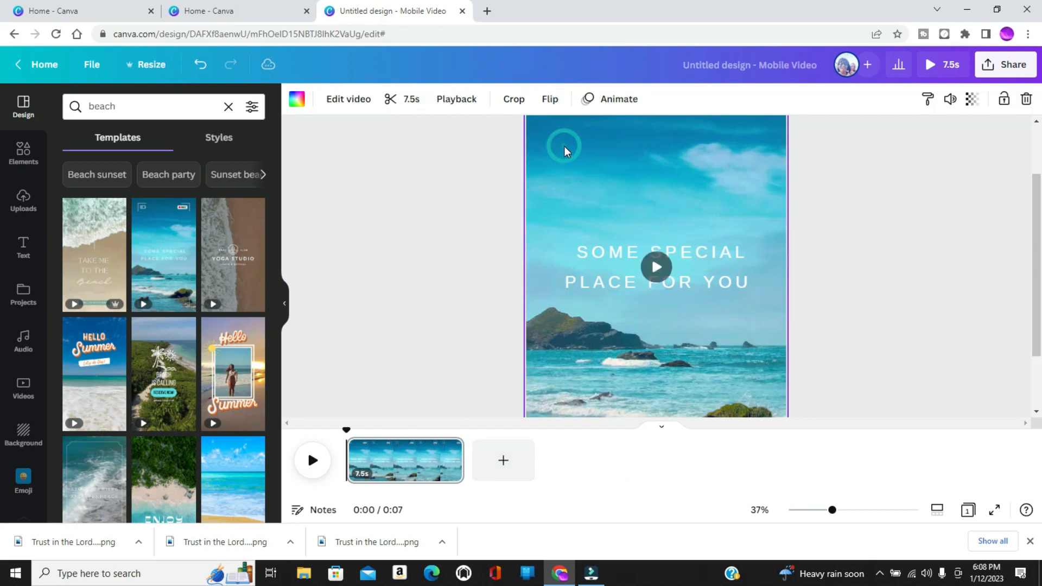
click(432, 465)
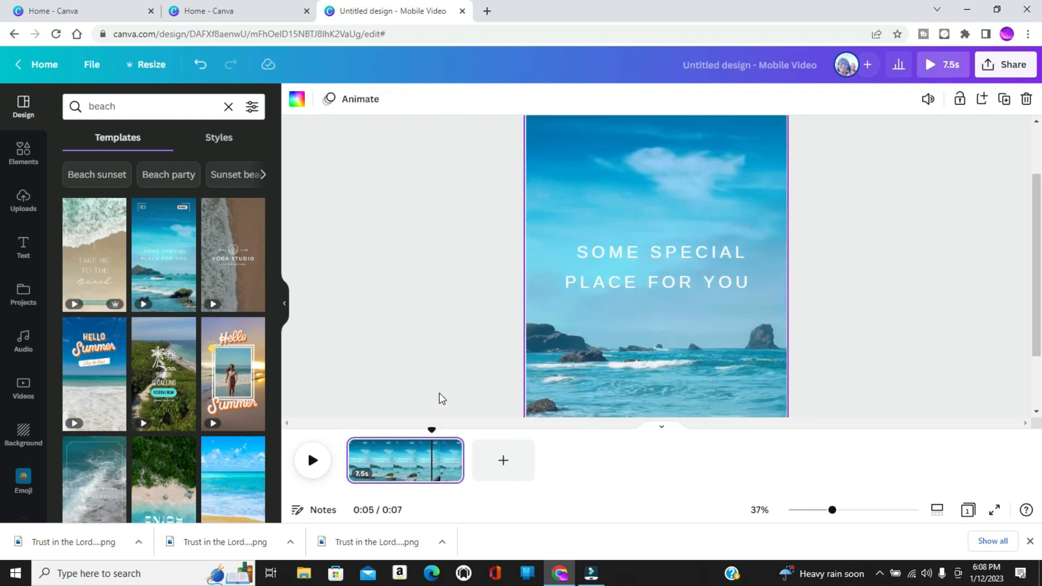
right_click(404, 462)
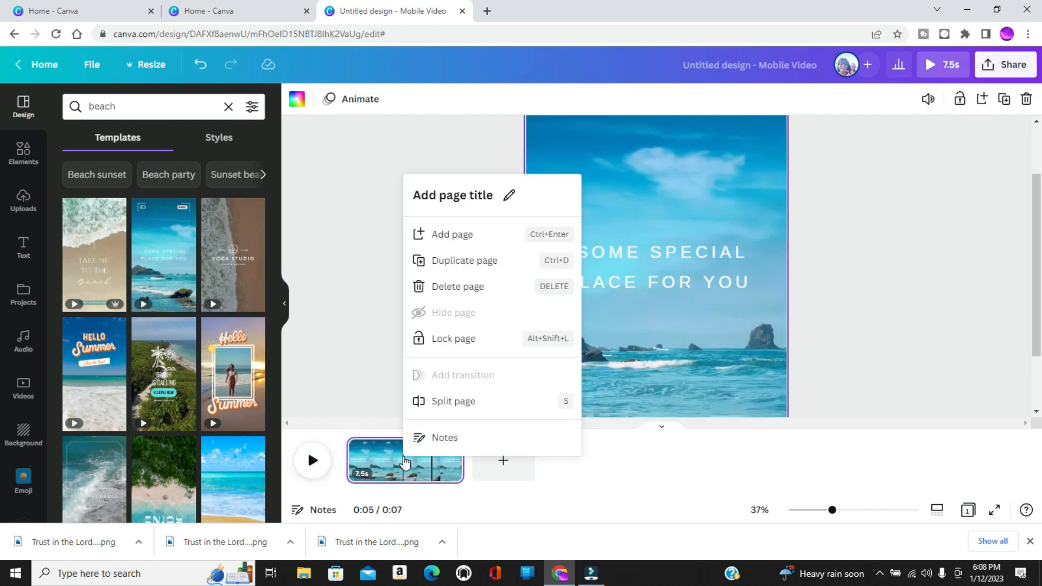
click(441, 263)
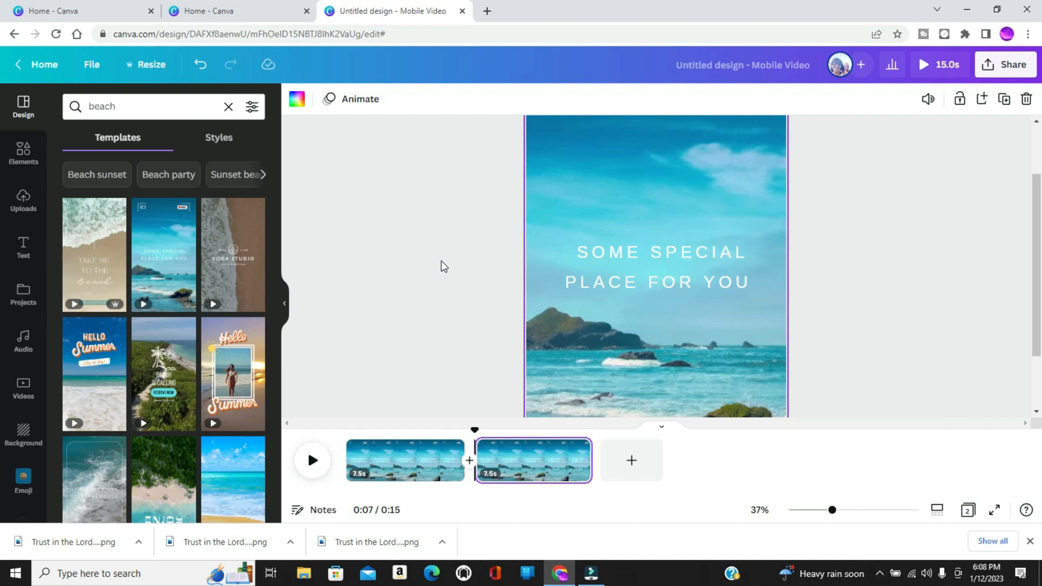
key(ctrl+d)
key(ctrl+d)
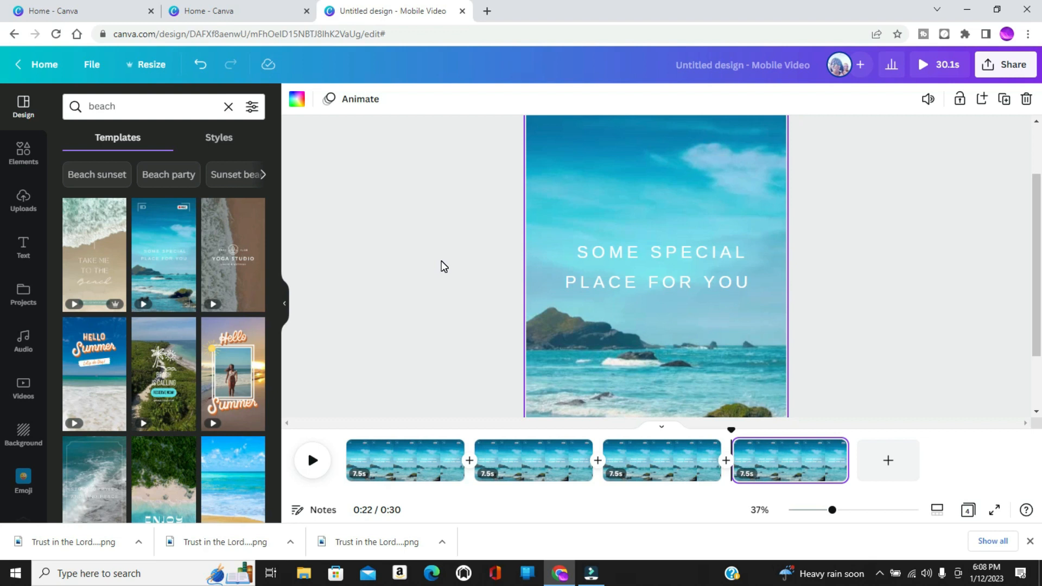
Change the color of the "Some special place for you" text on the fourth page to black.
click(608, 266)
click(608, 264)
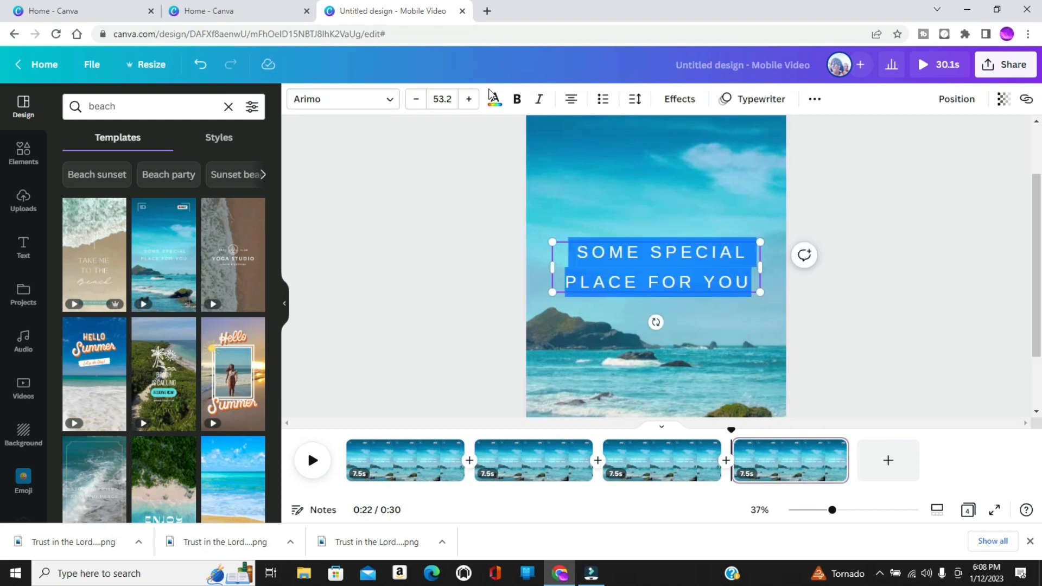
click(496, 103)
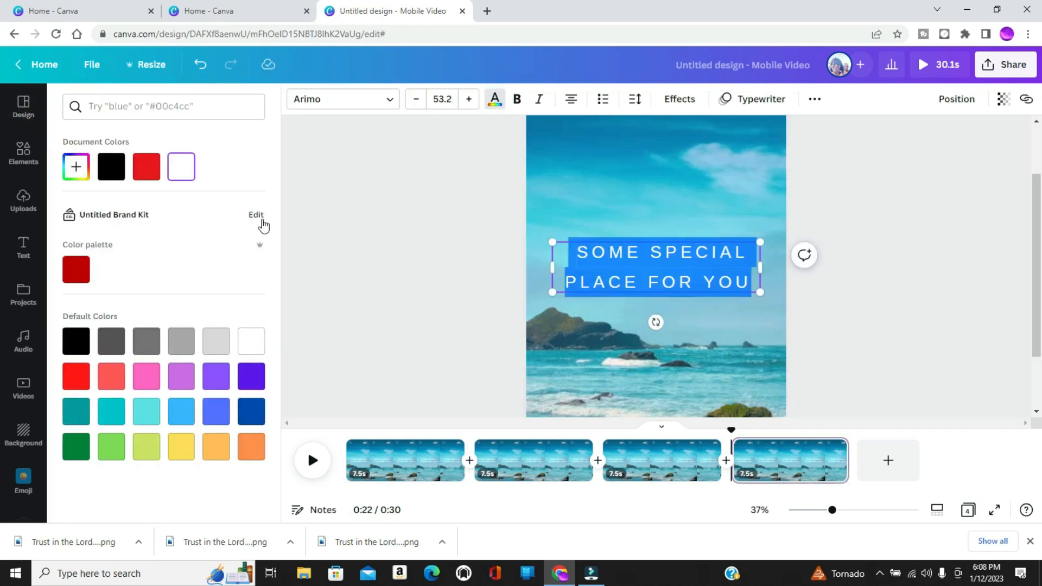
click(117, 175)
click(417, 269)
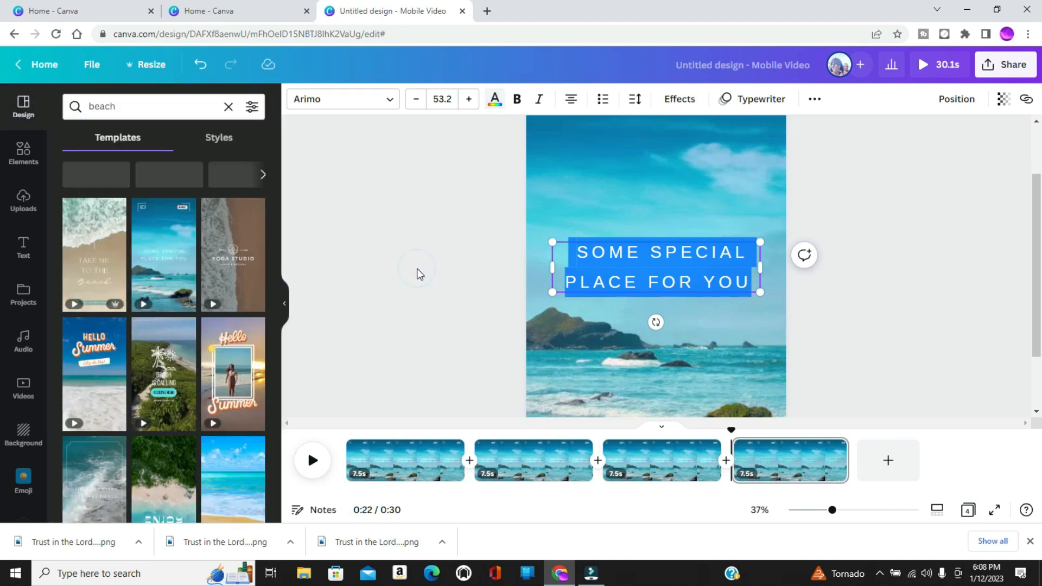
click(468, 266)
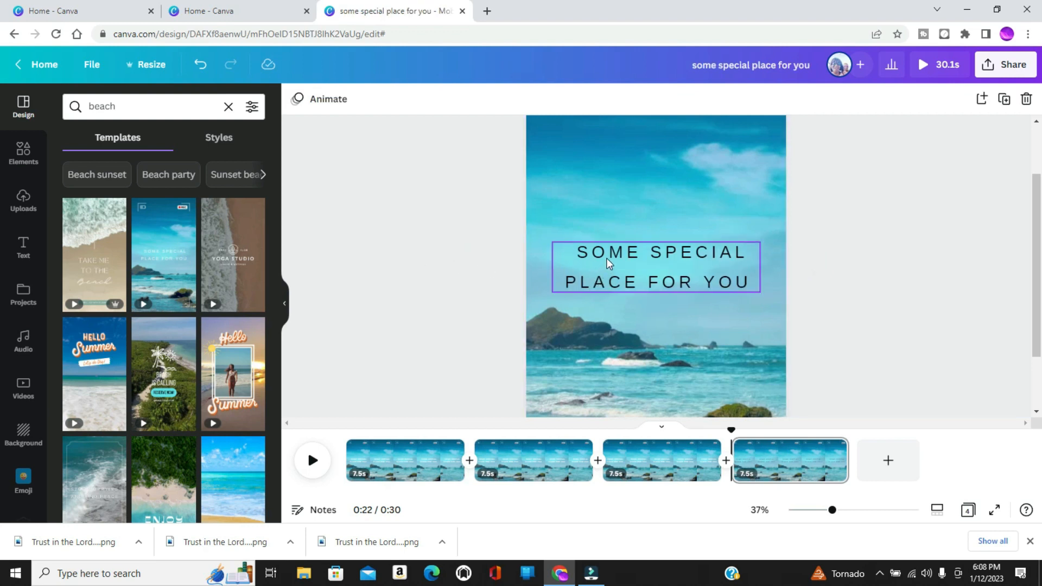
click(608, 258)
triple_click(607, 257)
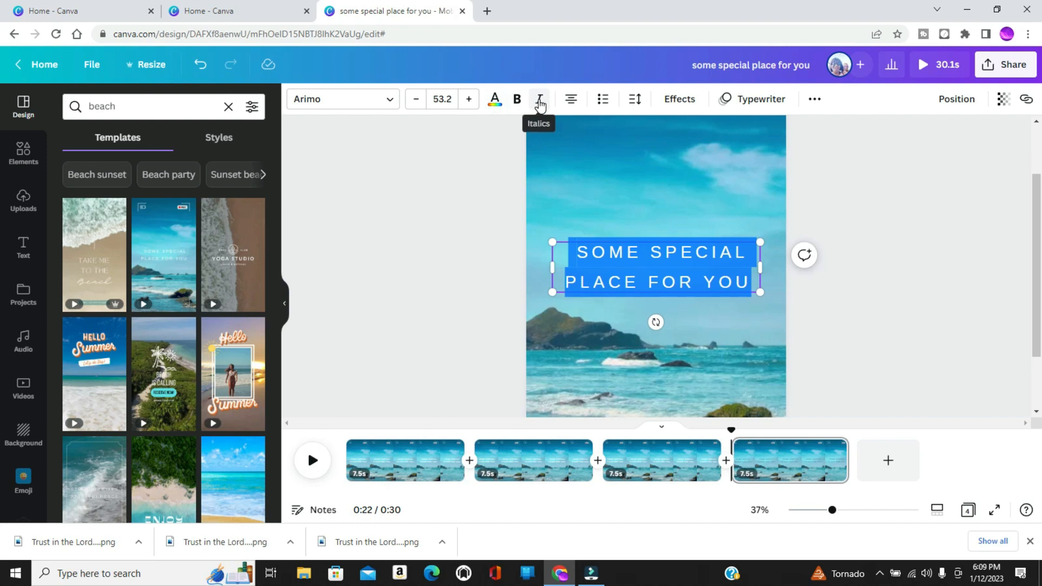
click(494, 105)
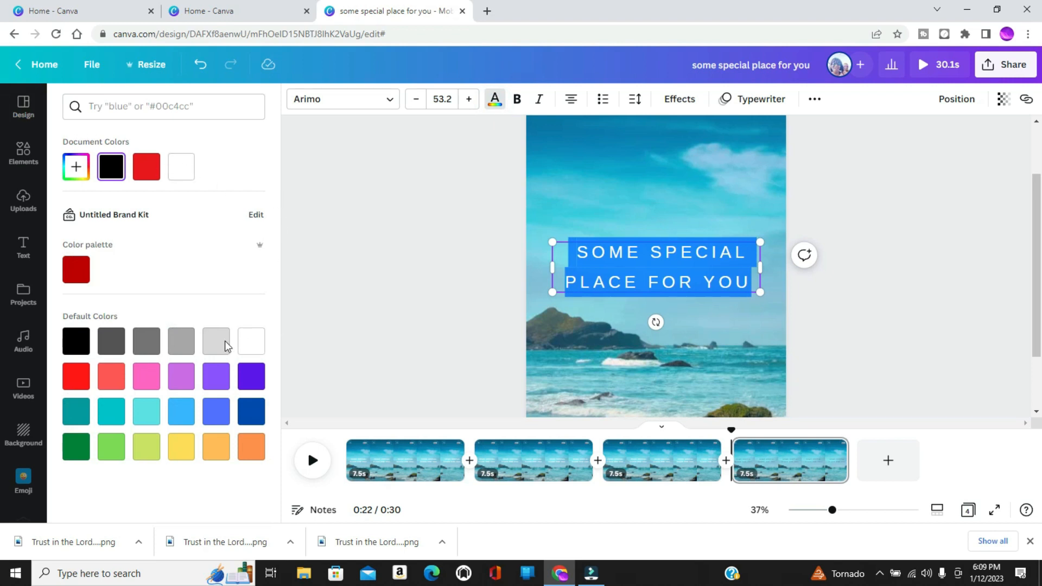
click(410, 246)
click(569, 208)
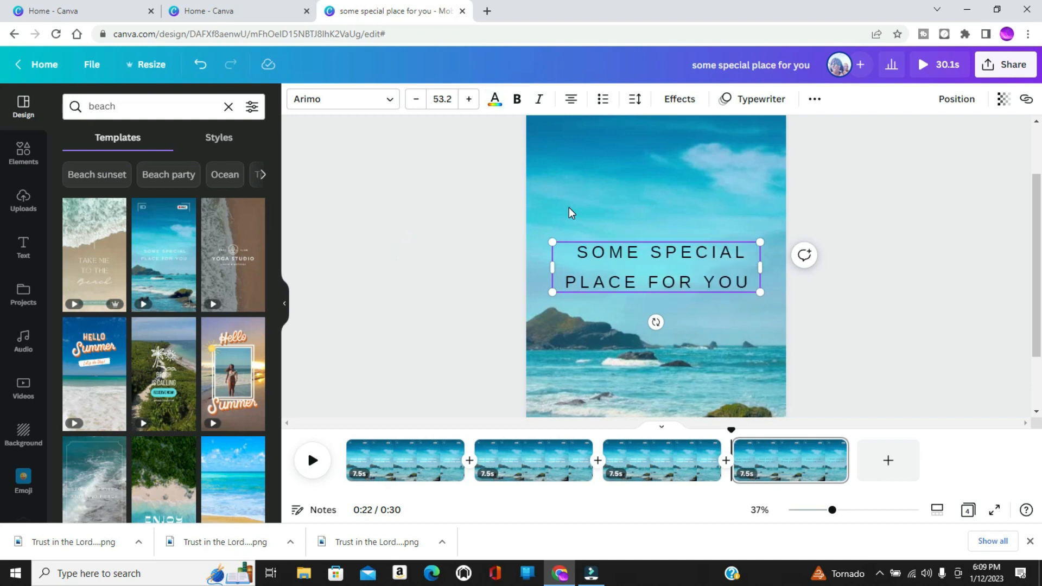
click(569, 208)
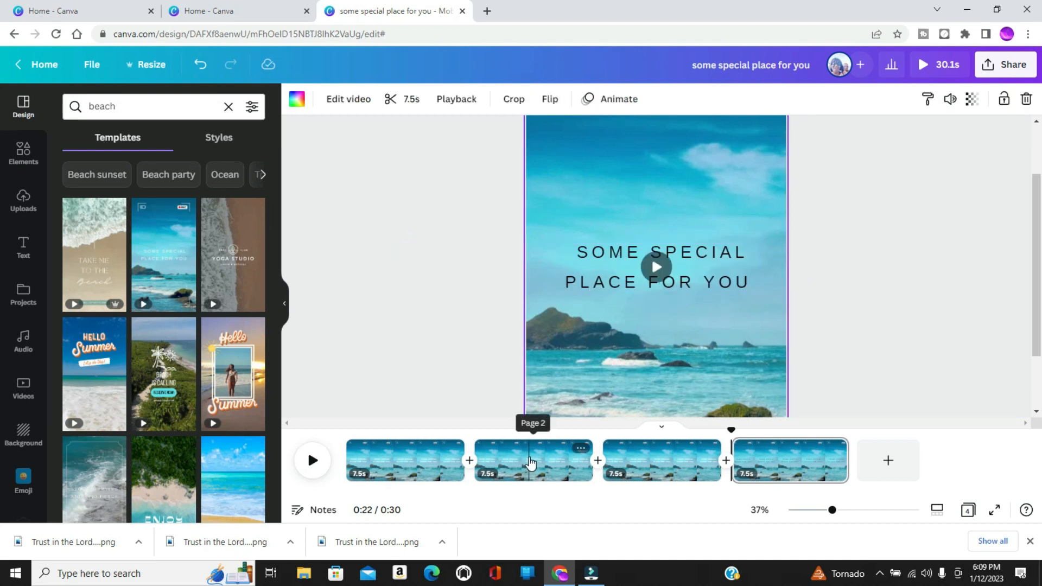
Try the Regular Brush and Raleway fonts on the fourth page's text, and set it in Alegreya.
click(621, 254)
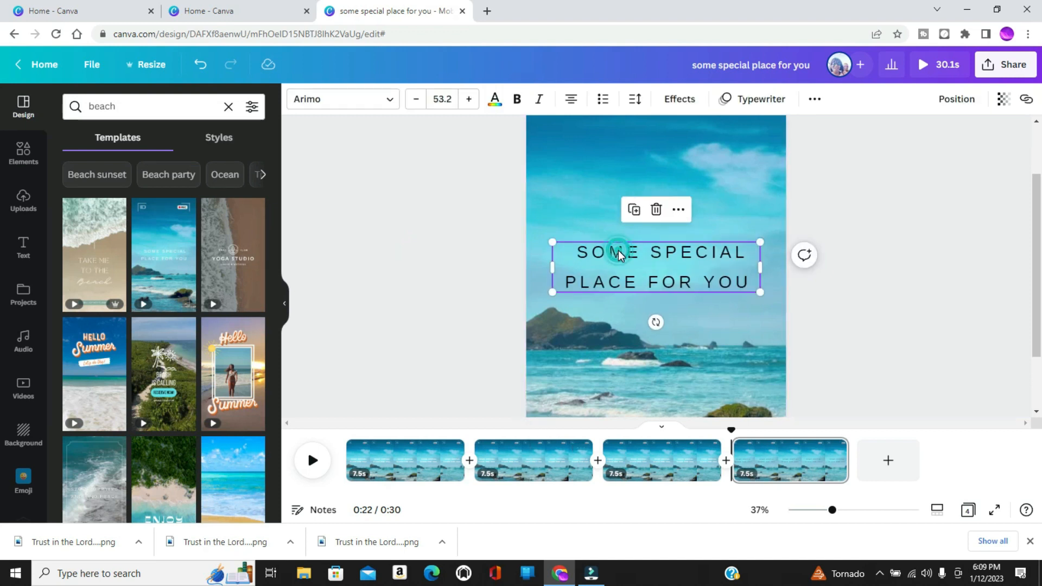
click(619, 251)
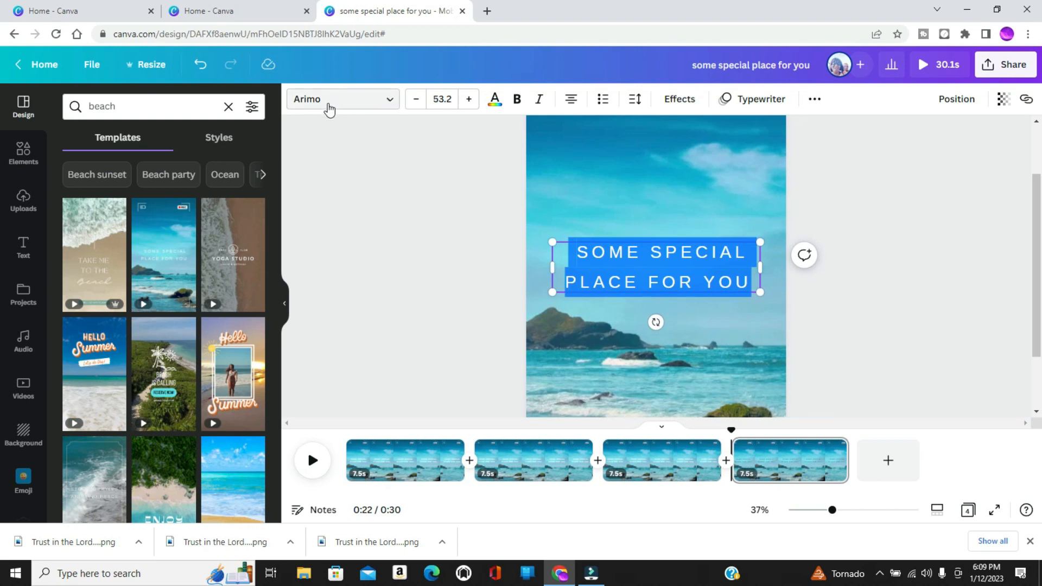
click(387, 105)
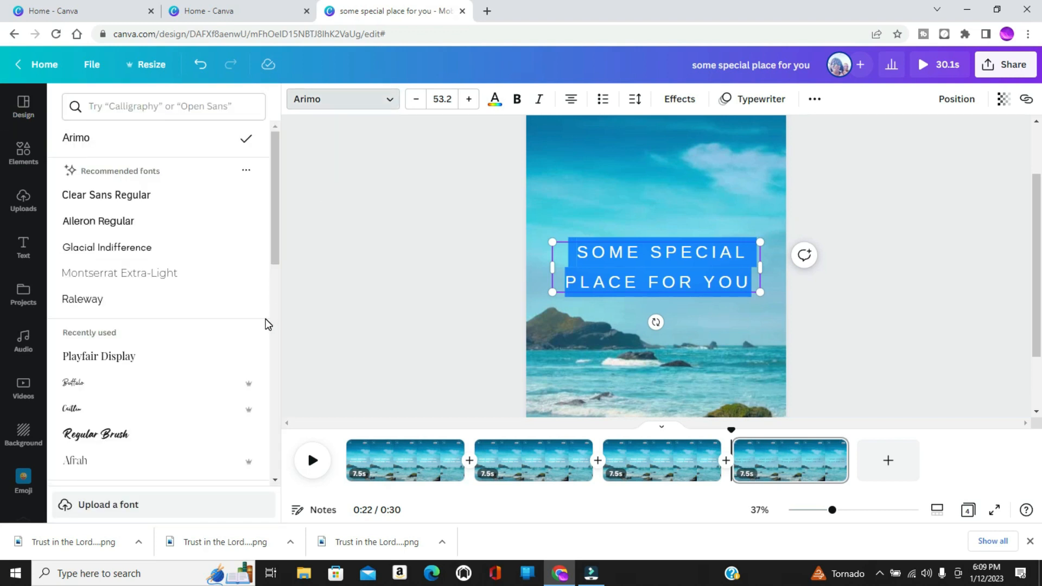
click(98, 438)
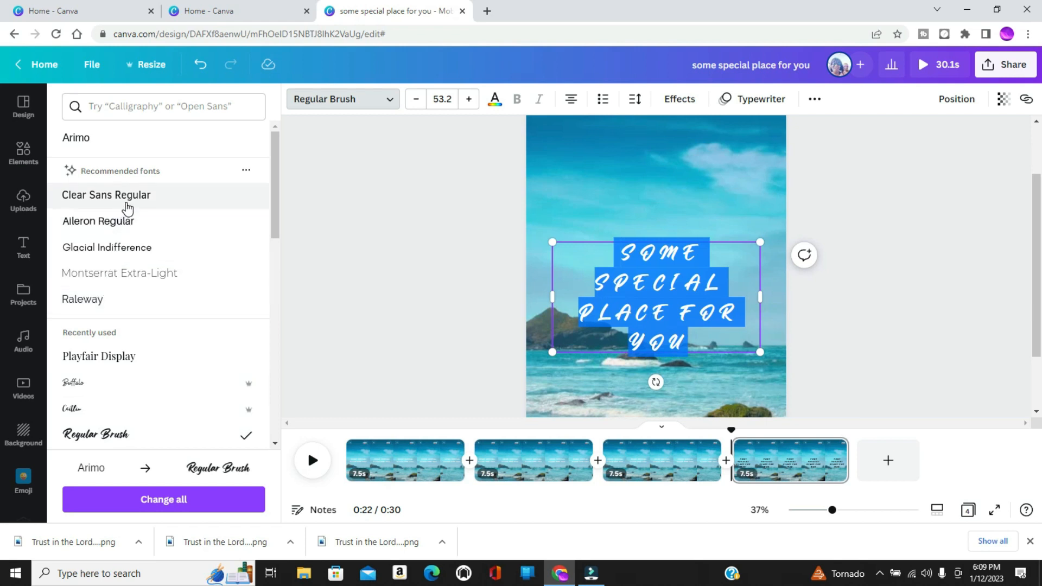
click(101, 306)
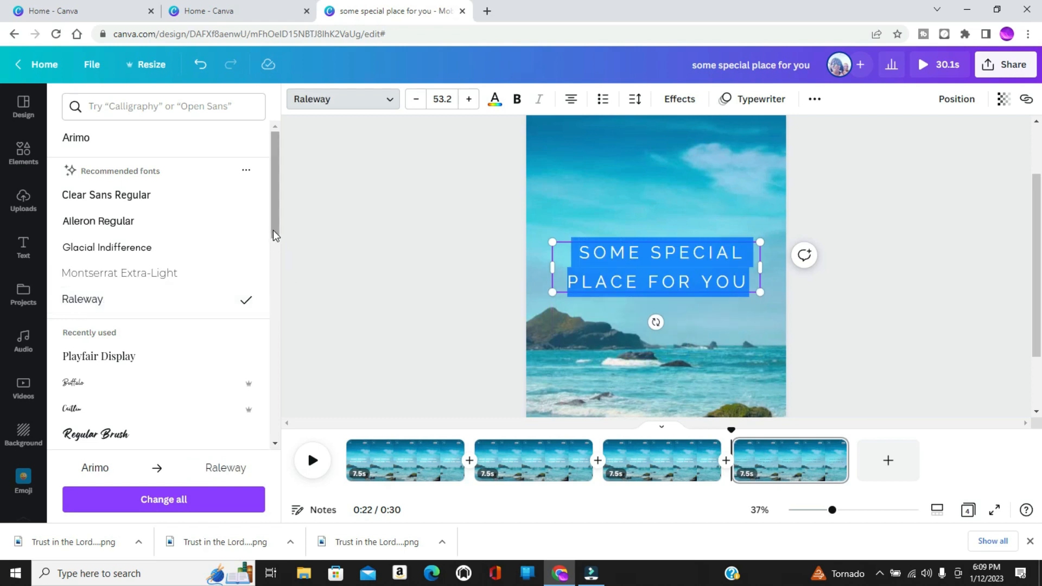
scroll(273, 250, down, 5)
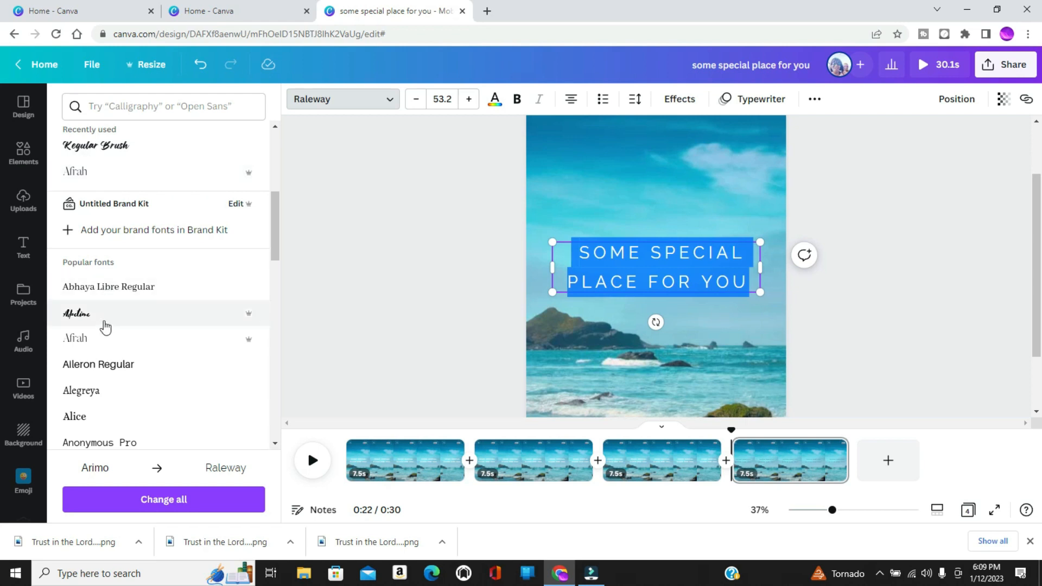
click(94, 395)
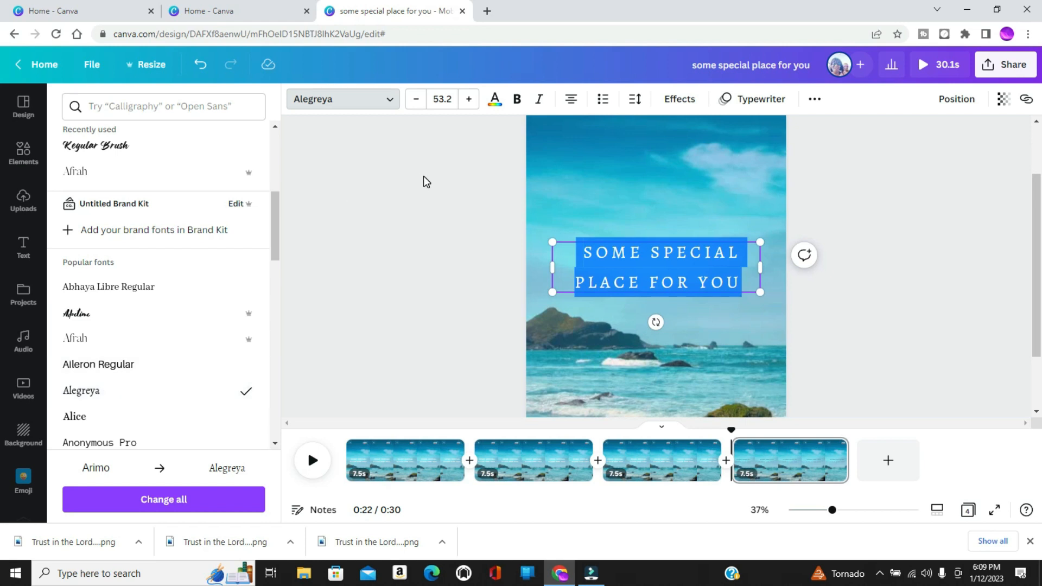
Make the fourth page's text bold and turn off its uppercase formatting.
click(517, 101)
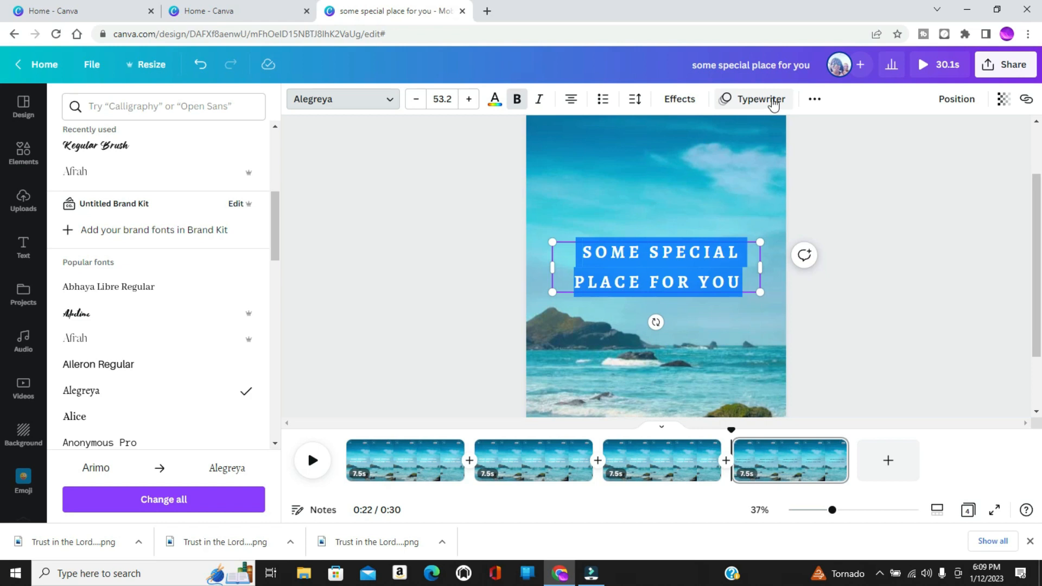
click(814, 102)
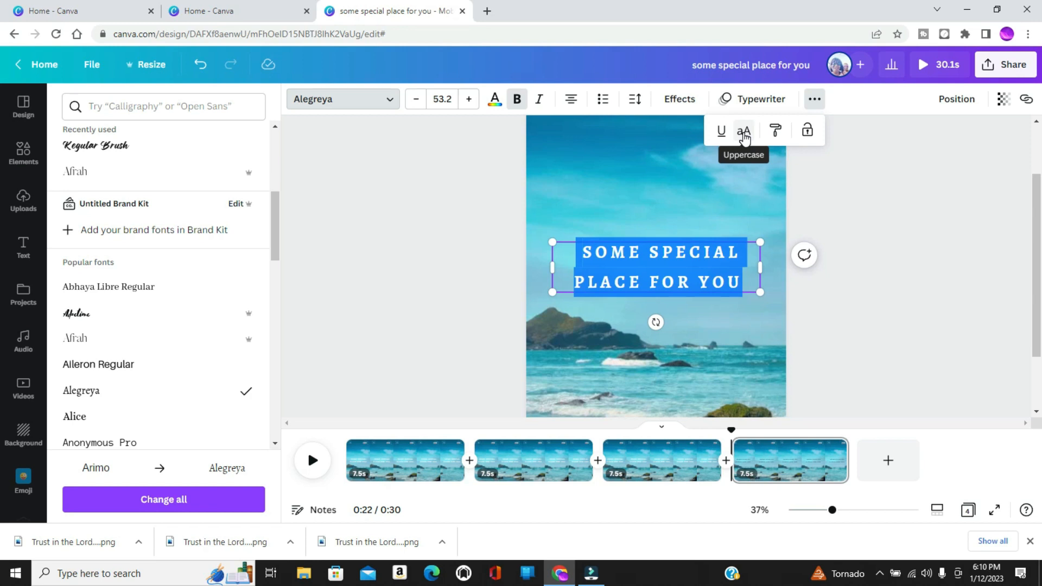
click(744, 139)
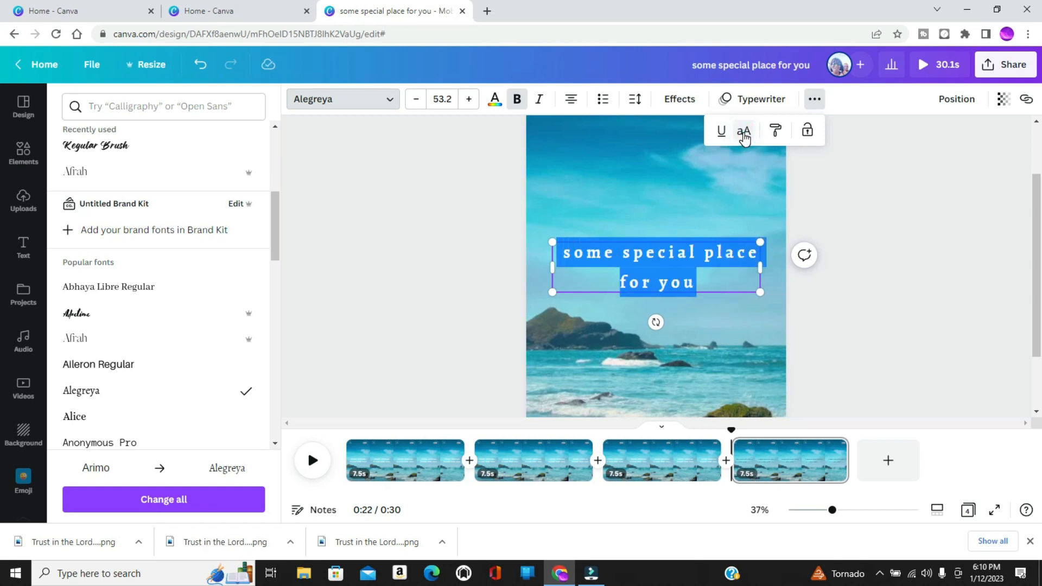
click(474, 253)
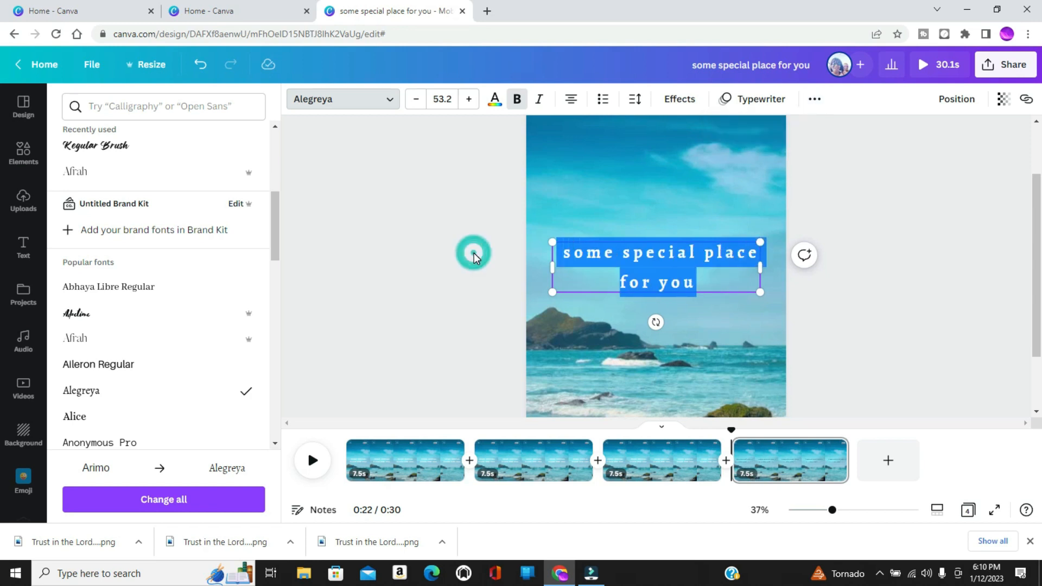
Change the font of the fourth page's "some special place for you" text to Regular Brush.
key(Escape)
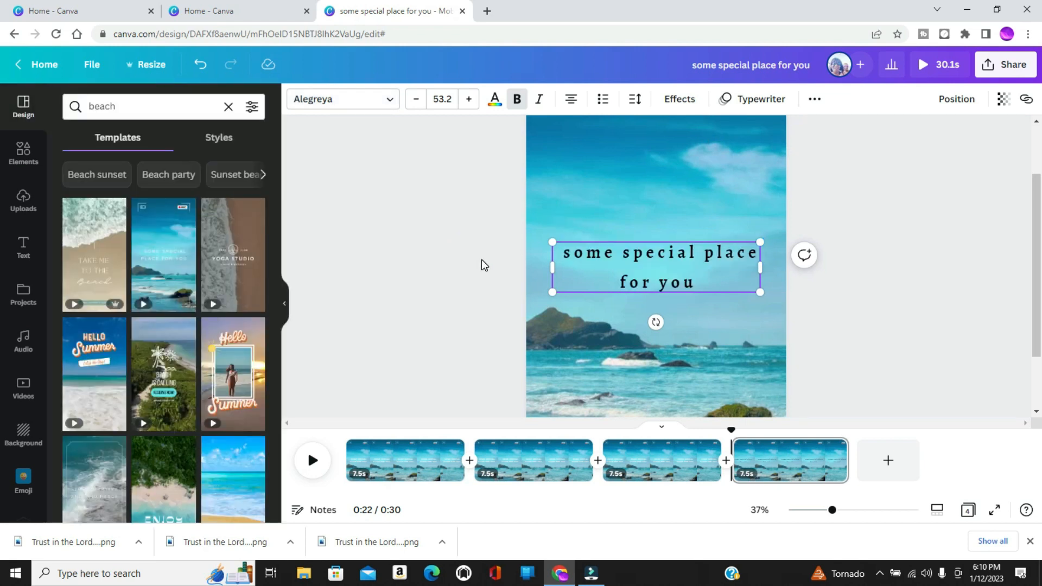
double_click(617, 253)
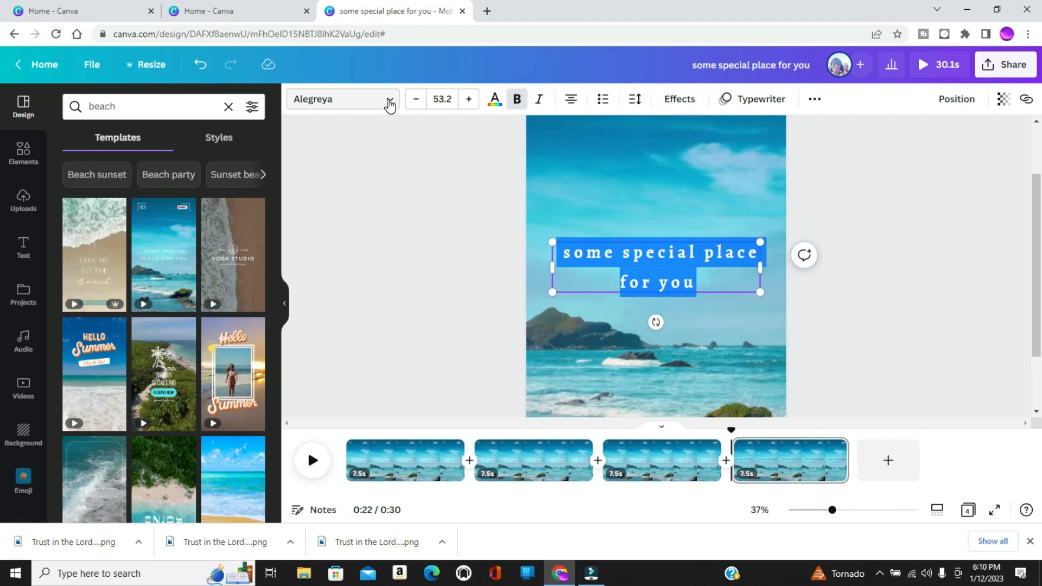
click(389, 104)
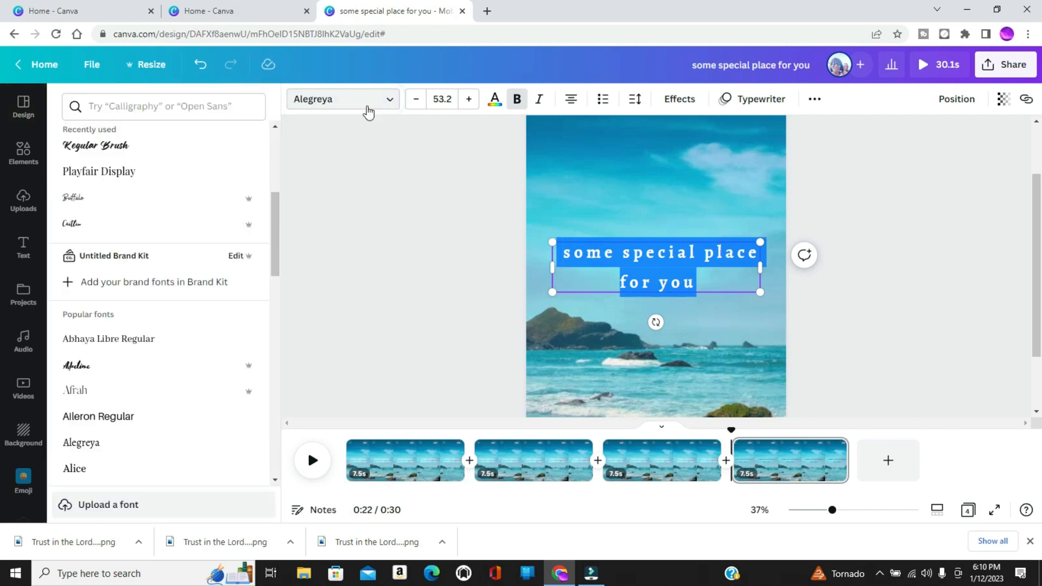
drag(277, 222, 276, 209)
click(120, 203)
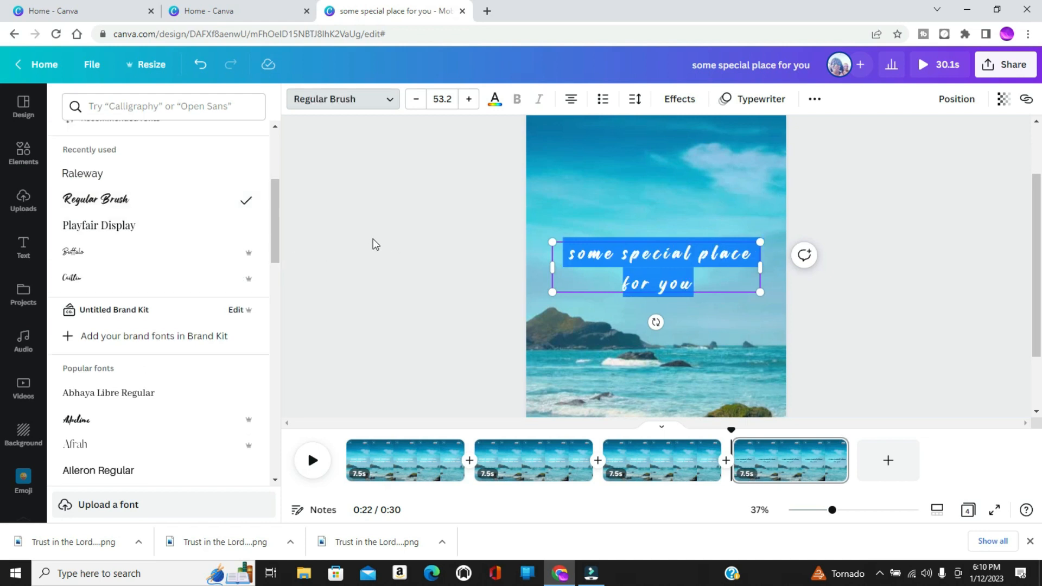
key(Escape)
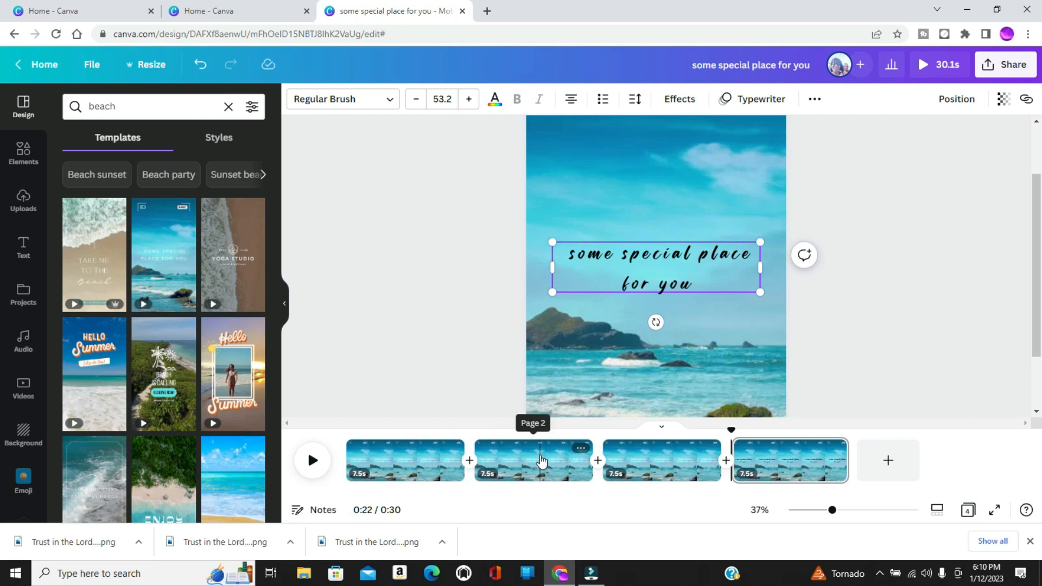
Delete the second page of the video.
click(541, 461)
right_click(540, 456)
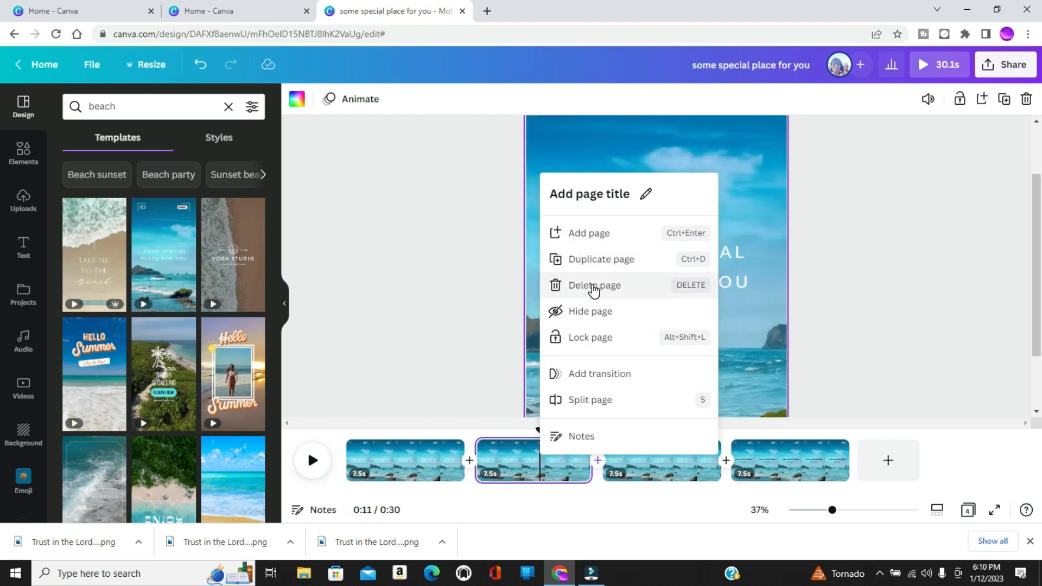
click(593, 287)
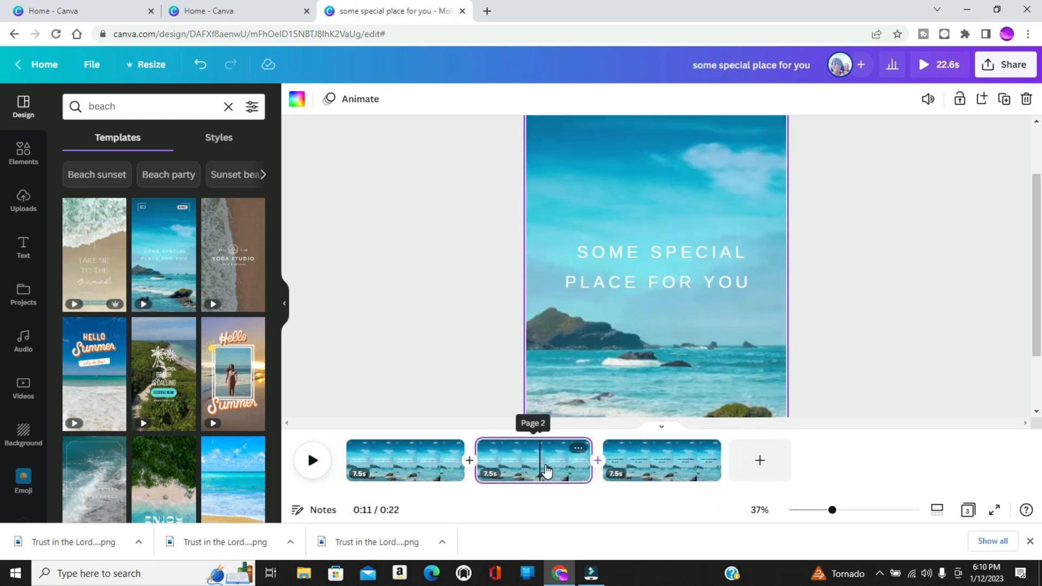
click(547, 470)
right_click(547, 468)
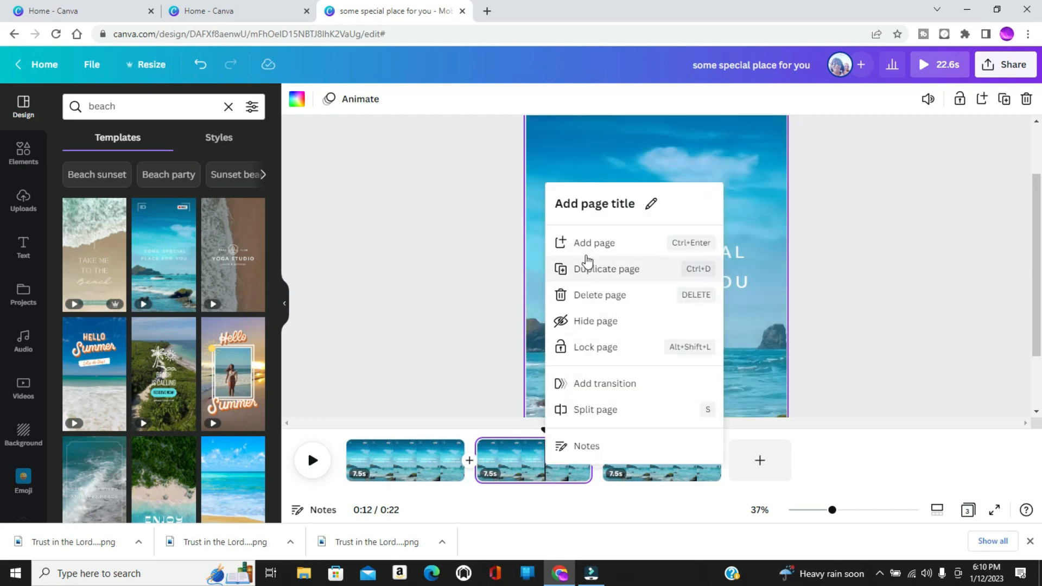
click(589, 269)
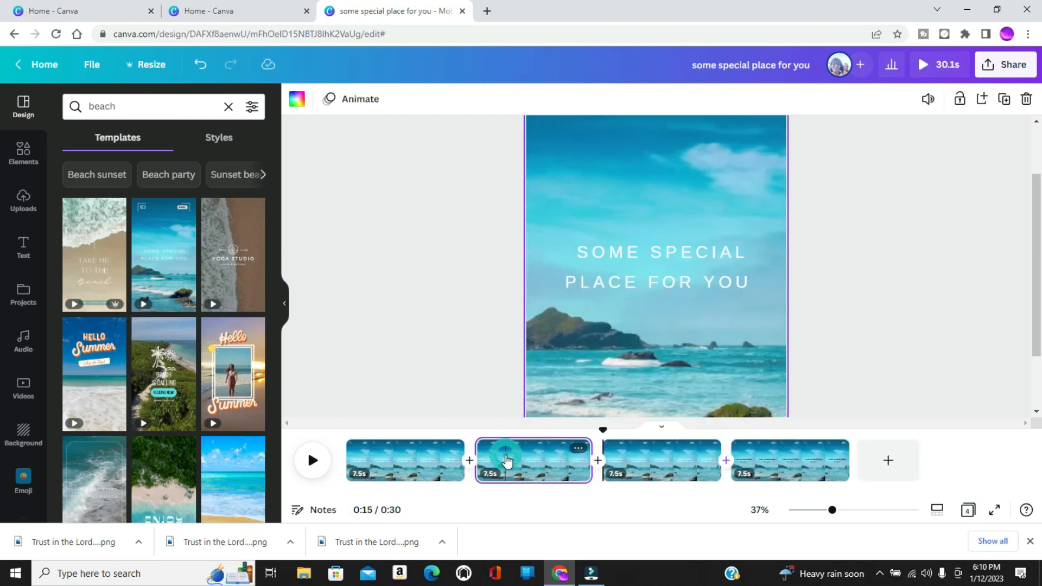
right_click(507, 461)
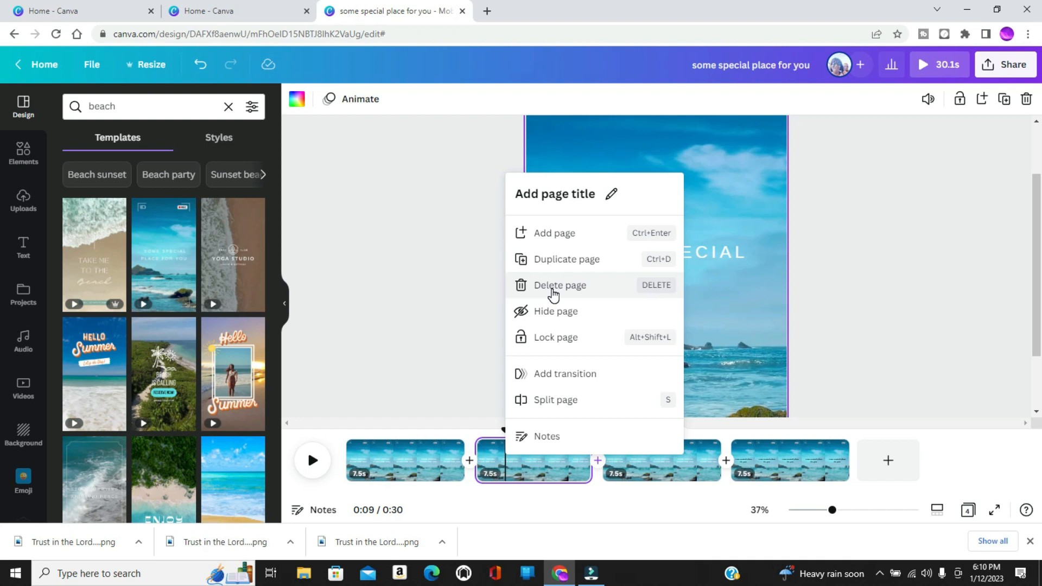
click(554, 288)
Delete the remaining pages with white uppercase text, keeping only the page with the black Regular Brush text.
click(533, 468)
right_click(532, 470)
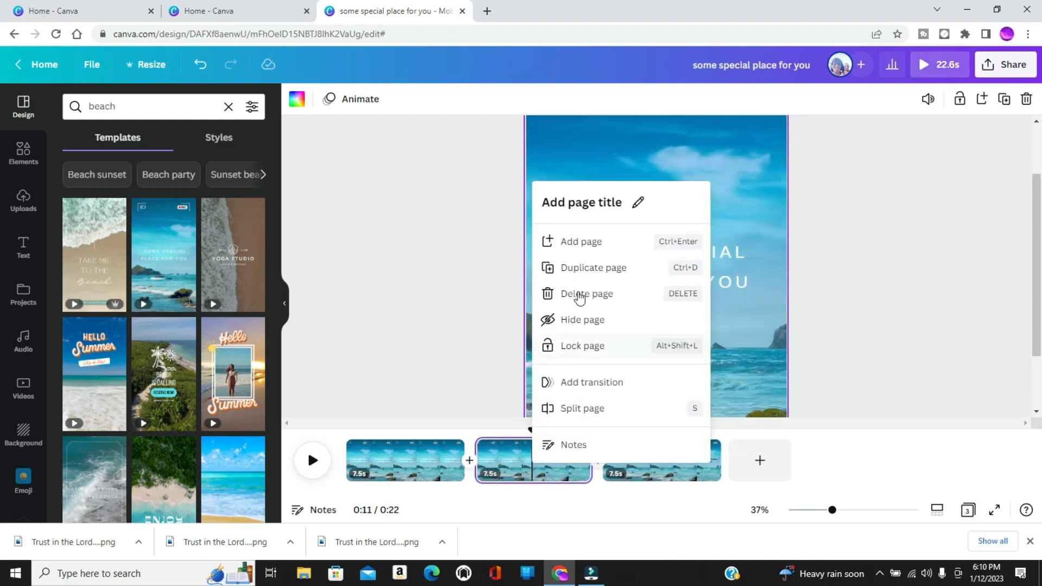
click(584, 298)
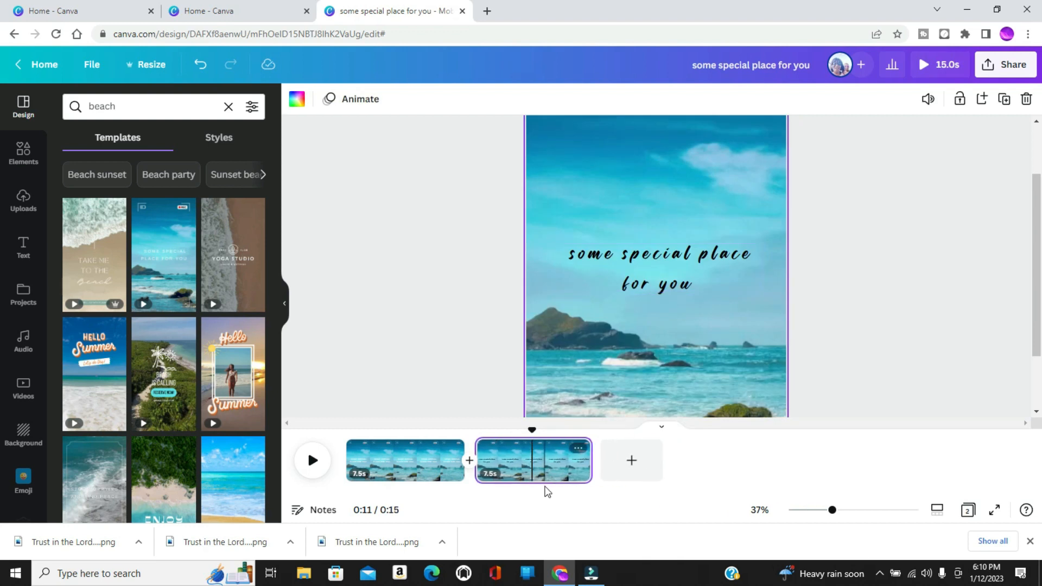
click(550, 469)
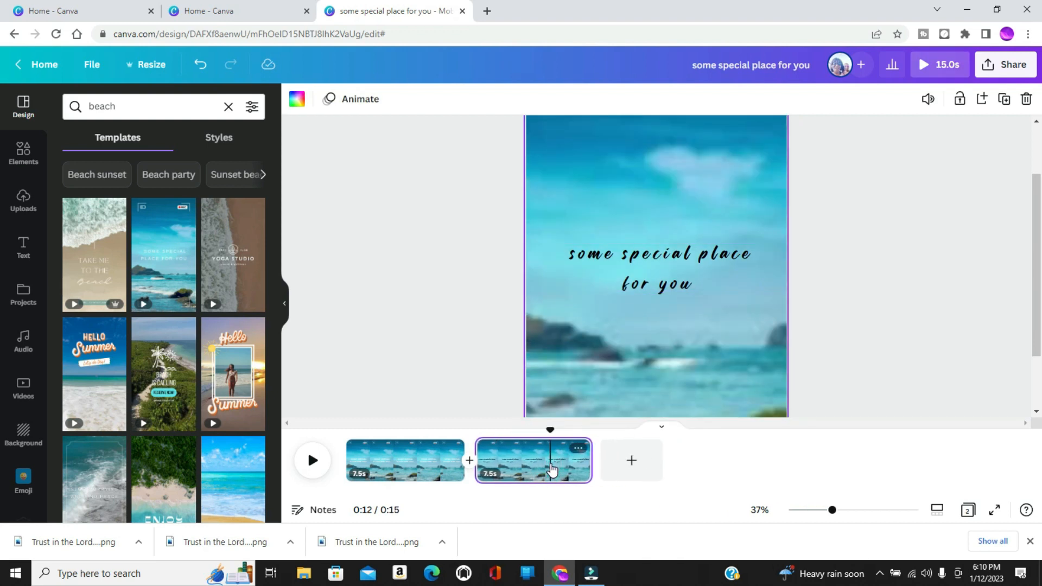
click(399, 465)
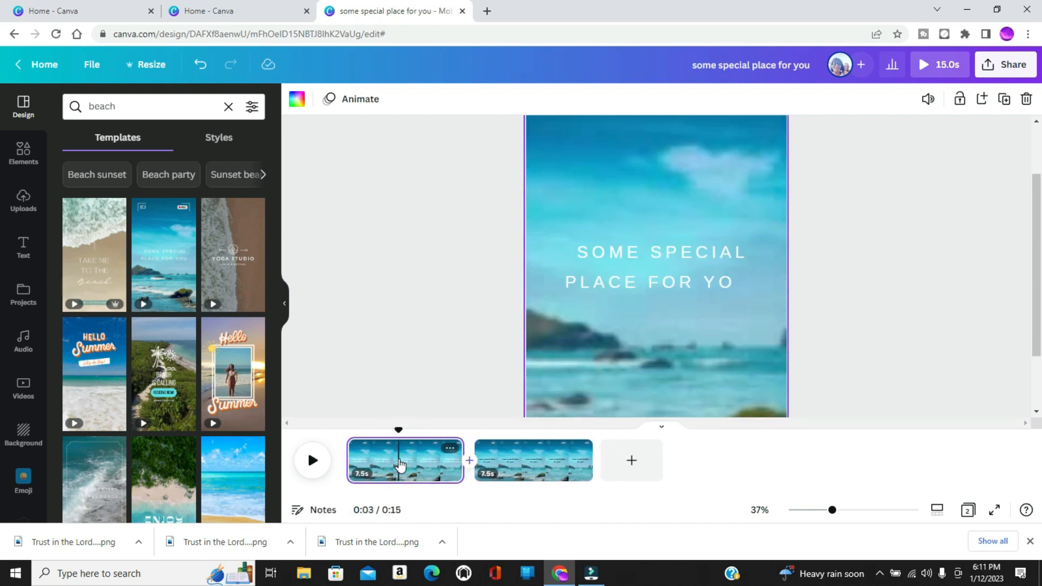
right_click(400, 465)
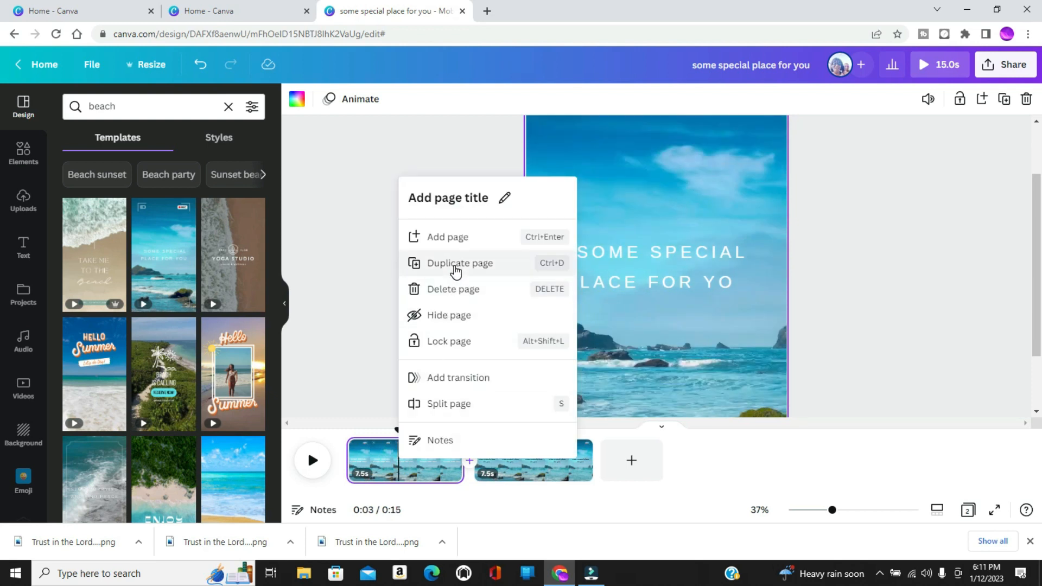
click(453, 297)
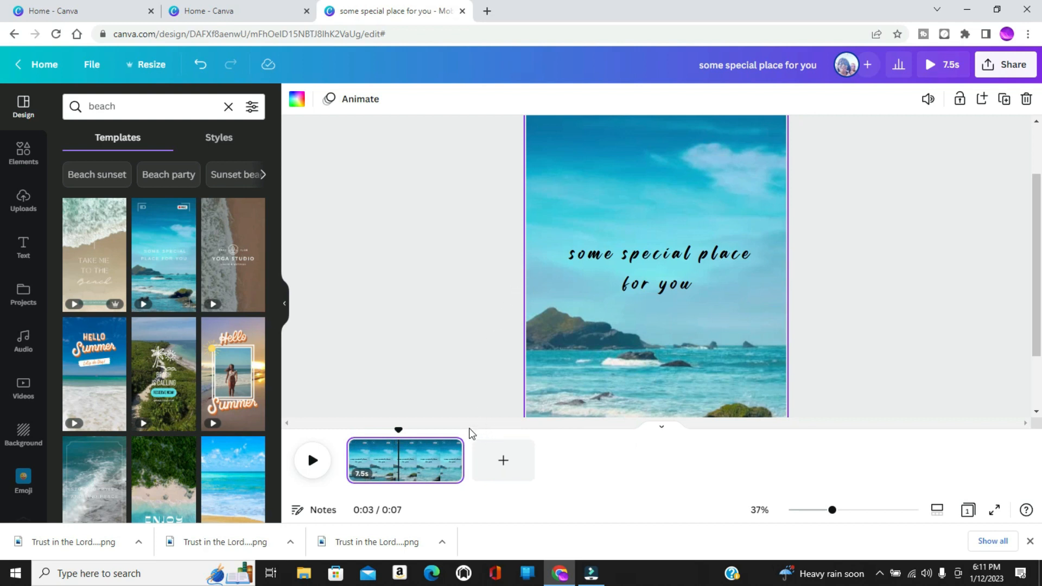
Add a body text box to the page and move it into the sky above the "some special place for you" text.
click(607, 329)
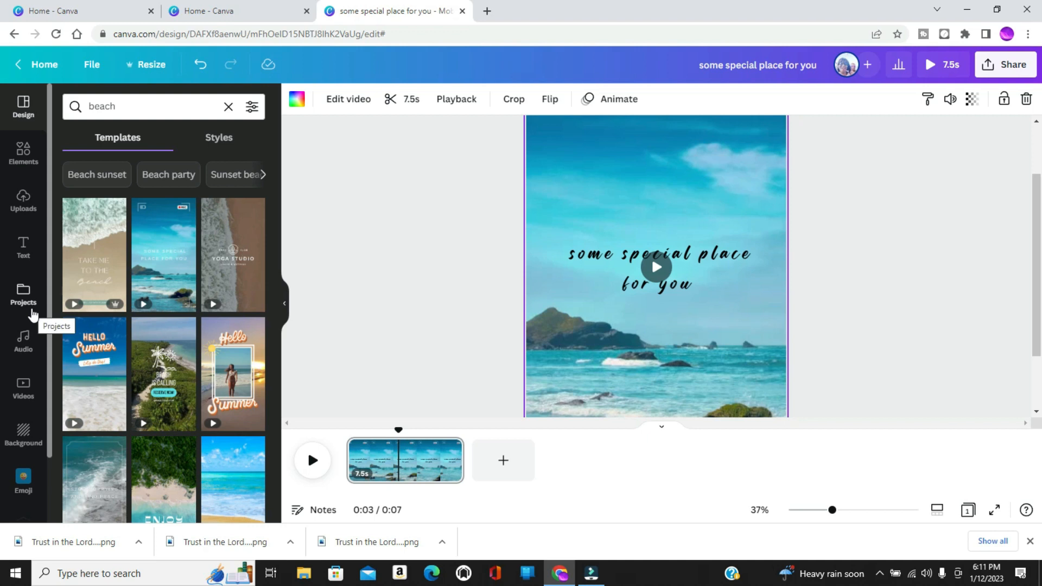
click(26, 248)
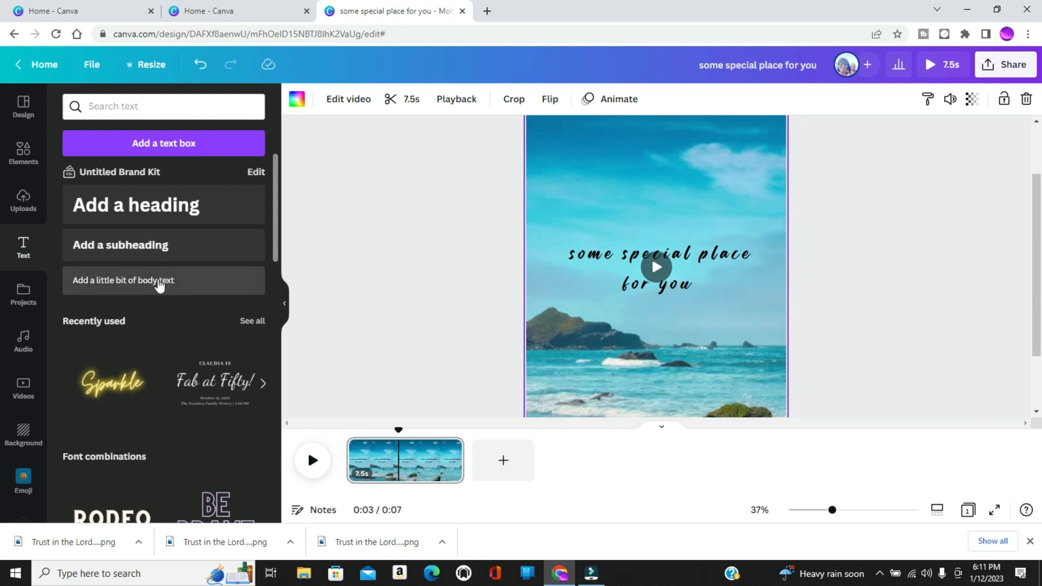
click(159, 282)
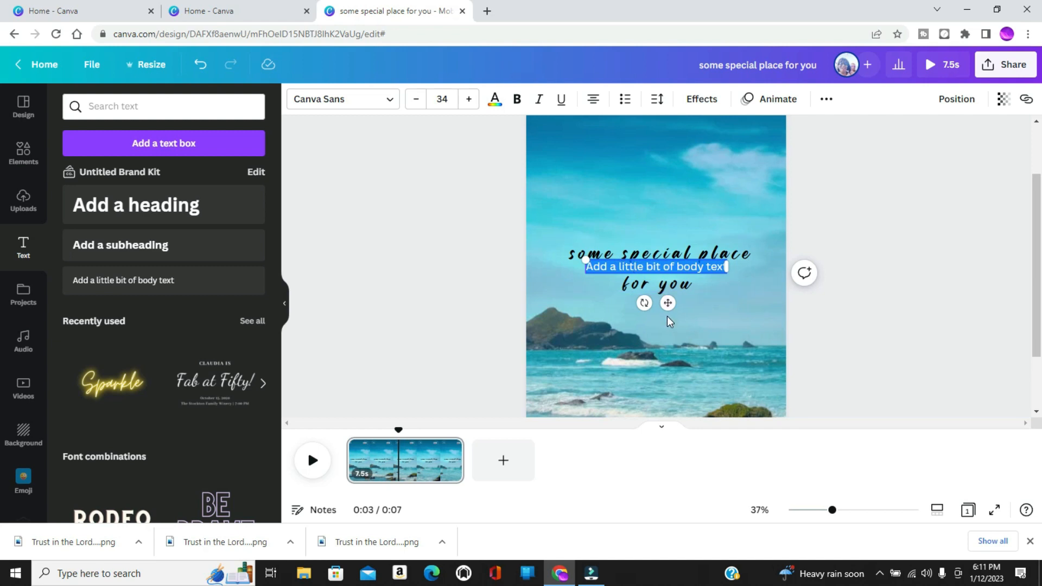
drag(668, 305, 660, 204)
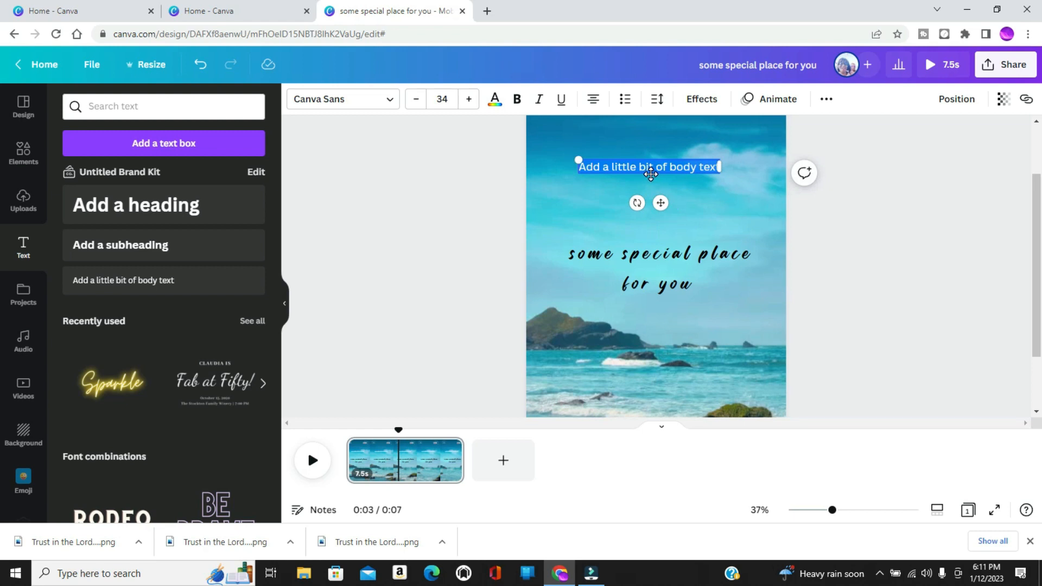
Replace the new text box's placeholder text with "PastorKims Corner".
text(Pastor Kims)
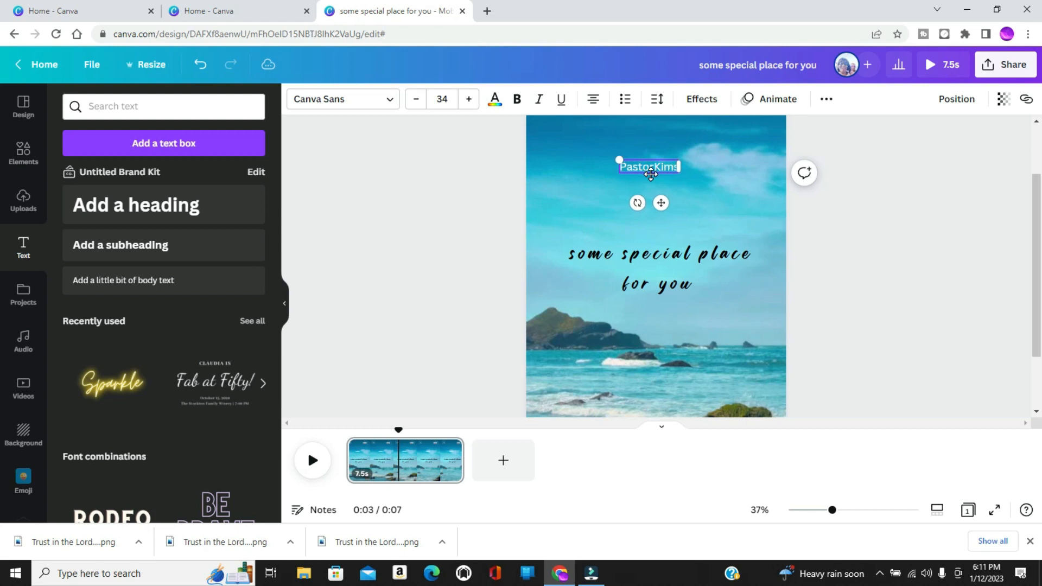
text( Colrner)
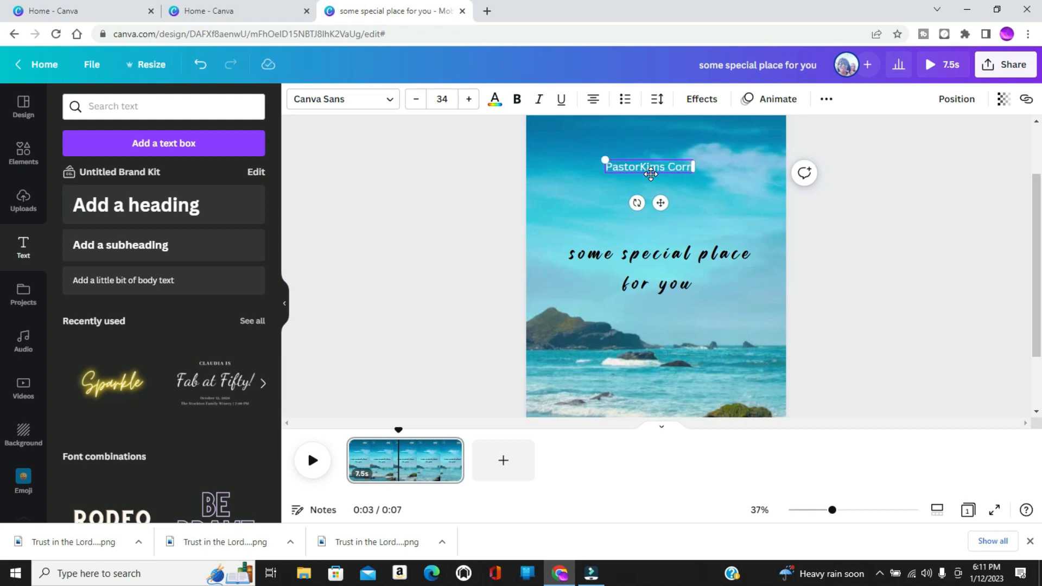
Change the color of the "PastorKims Corner" text to black.
key(ctrl+a)
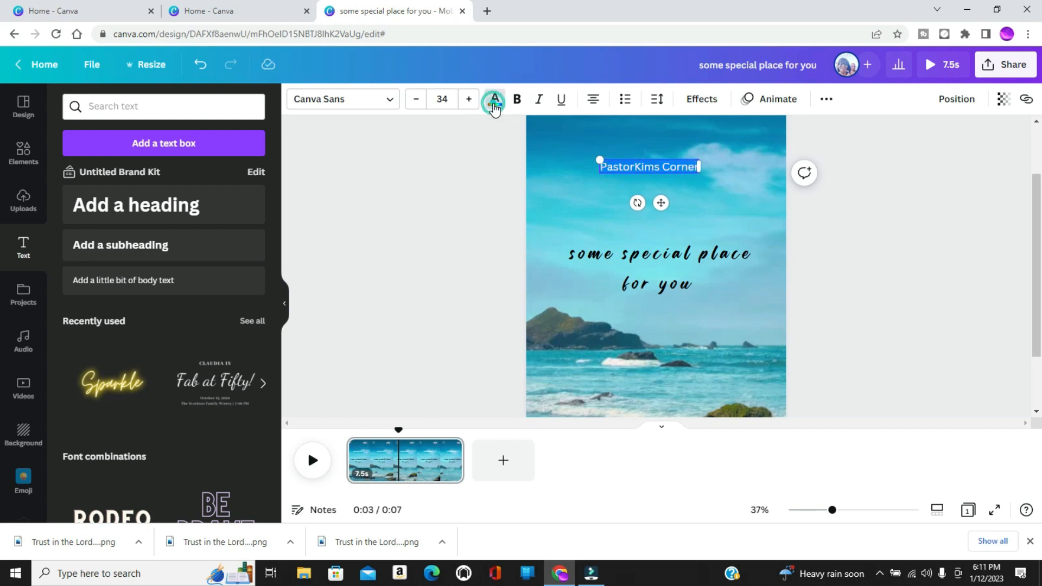
click(494, 99)
click(103, 171)
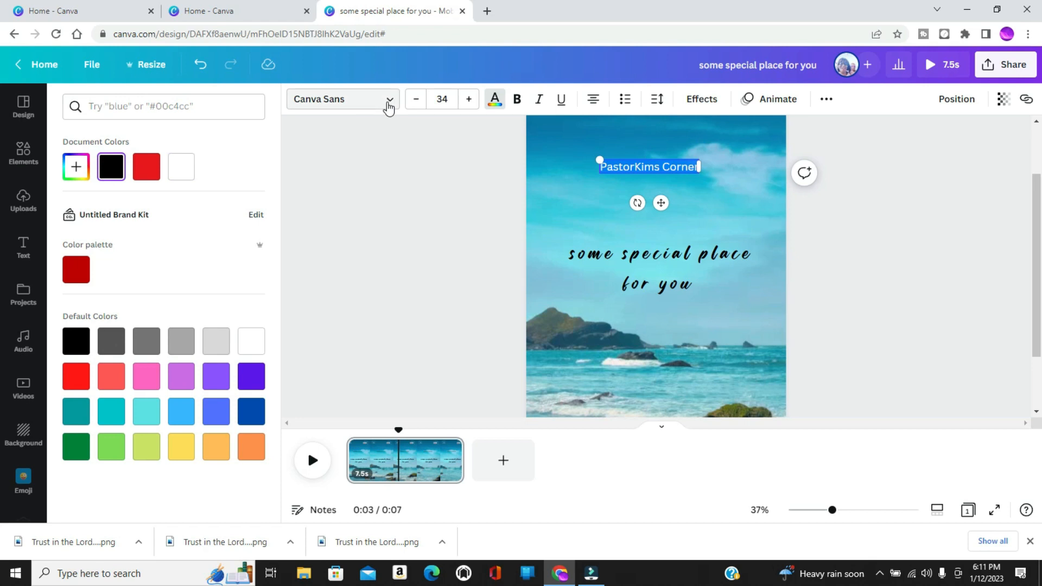
Set the "PastorKims Corner" text in Regular Brush and shift it slightly right to center it on the page.
click(389, 103)
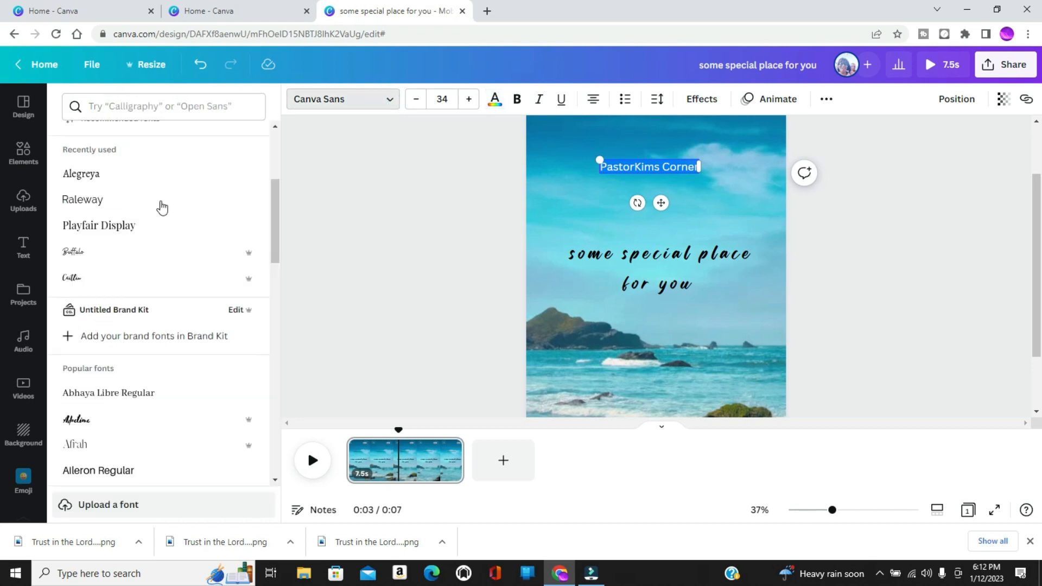
drag(274, 226, 283, 179)
click(124, 166)
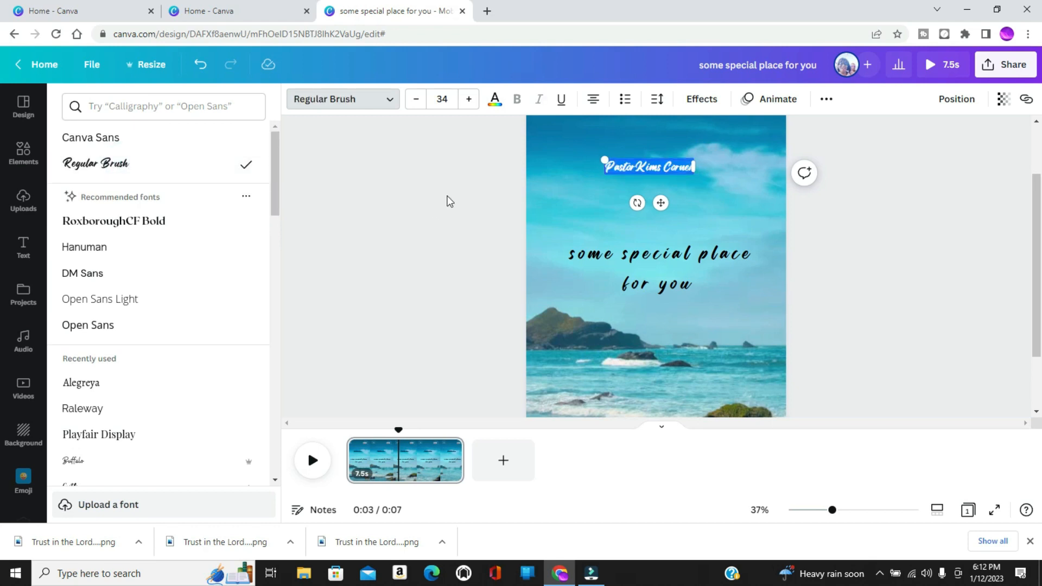
click(575, 204)
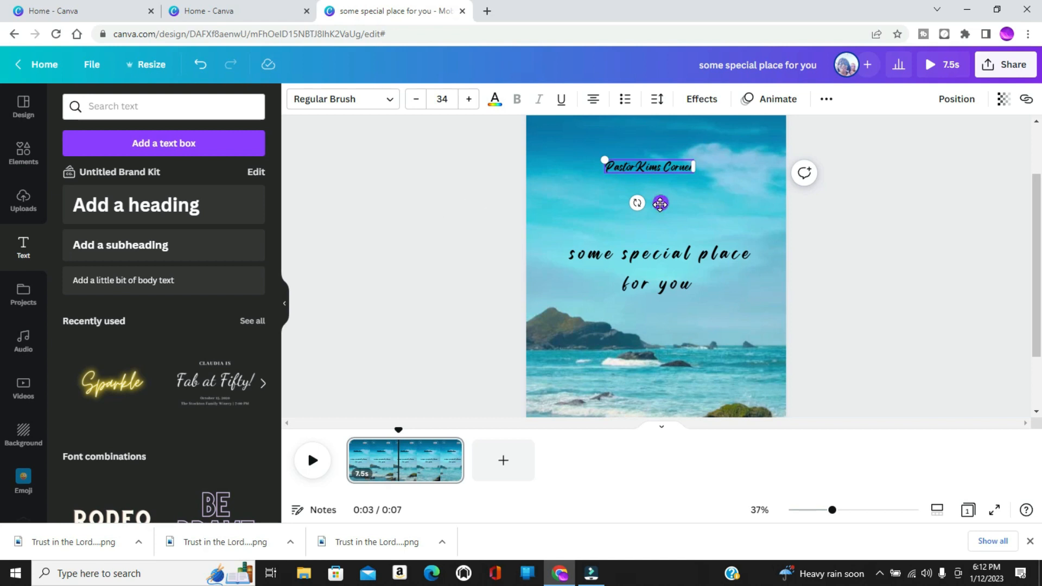
drag(661, 204, 666, 204)
click(450, 292)
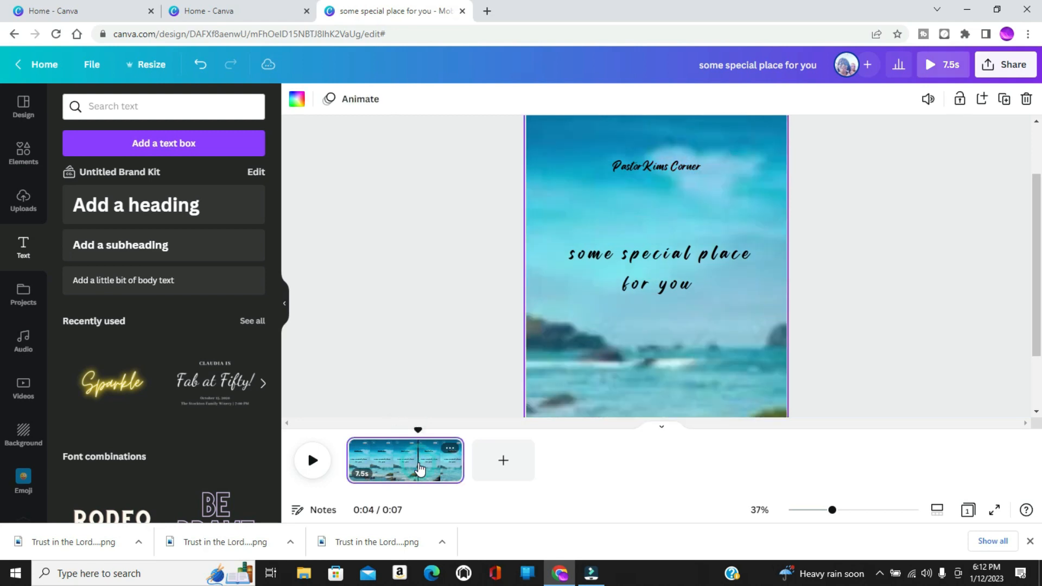
Duplicate the finished page three times to make four identical pages.
right_click(419, 470)
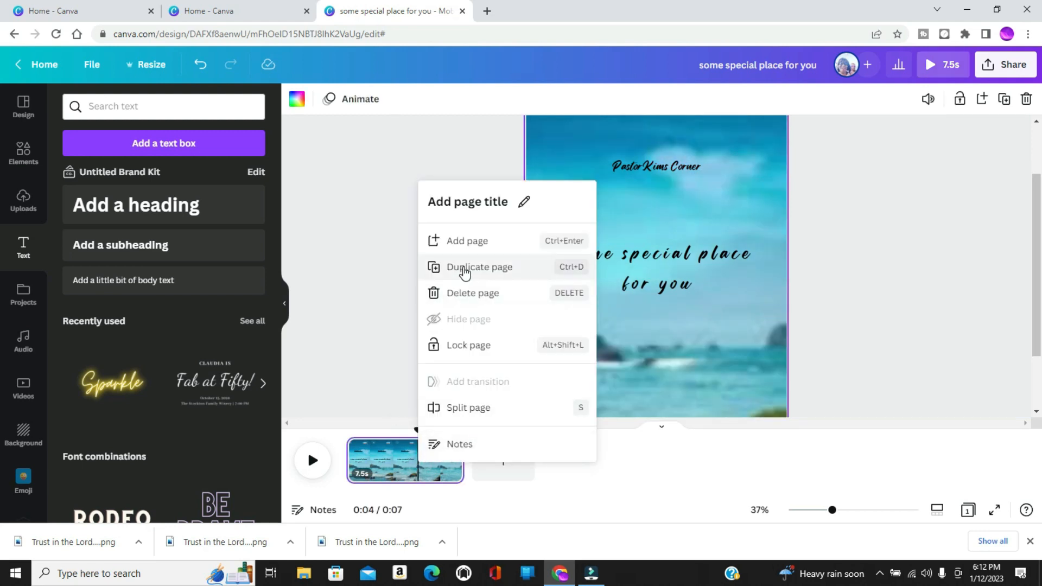
click(462, 268)
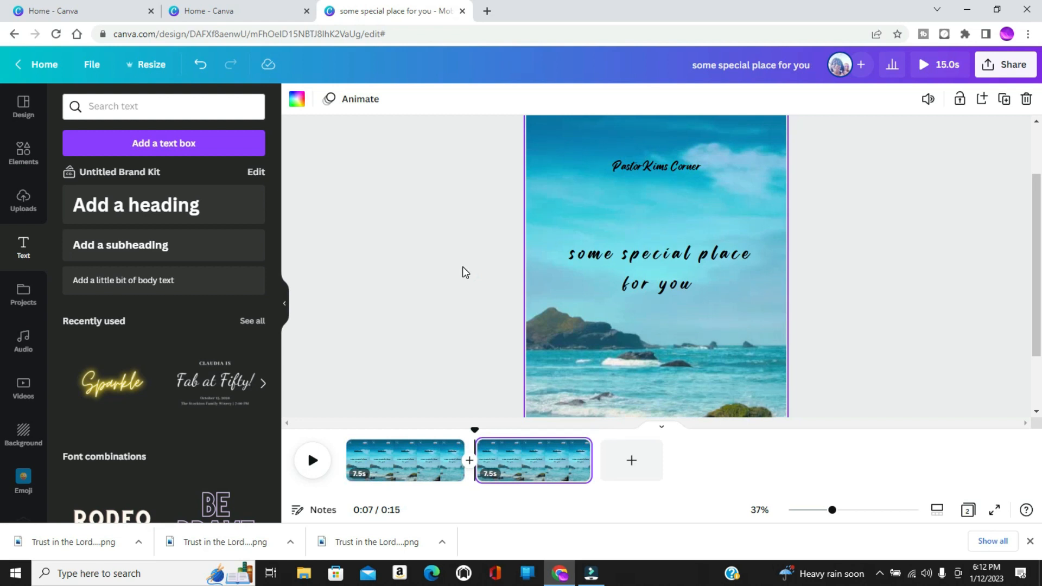
key(ctrl+d)
key(ctrl+d)
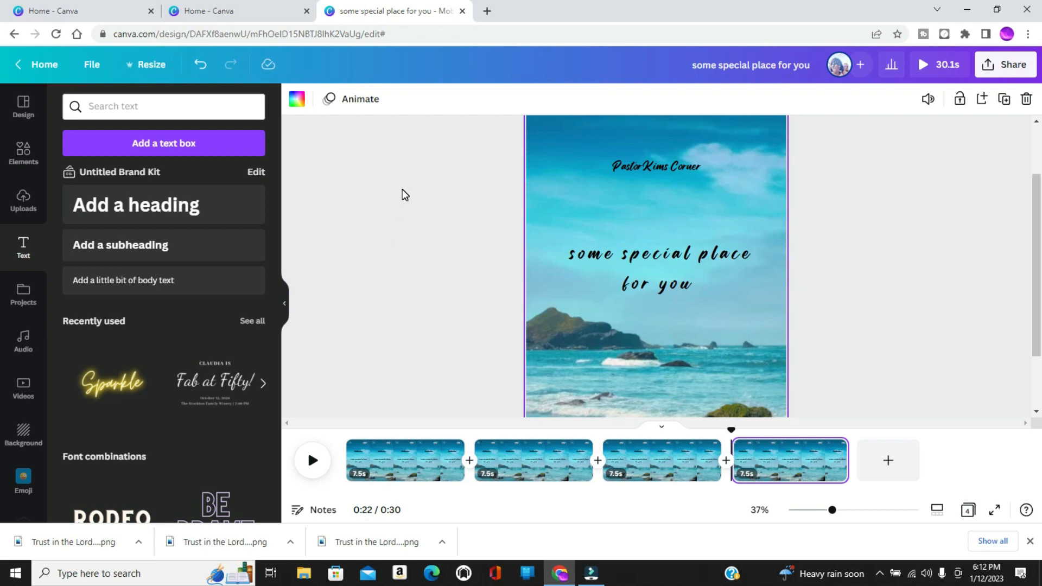
Return to the home page and look through the recent designs list for the saved mobile video.
click(40, 64)
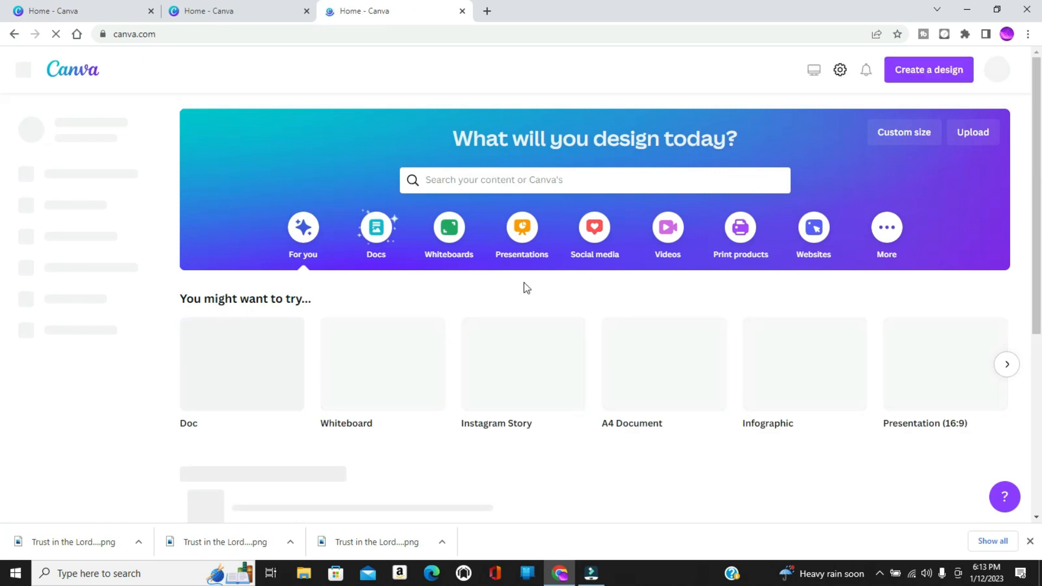
scroll(1040, 285, down, 8)
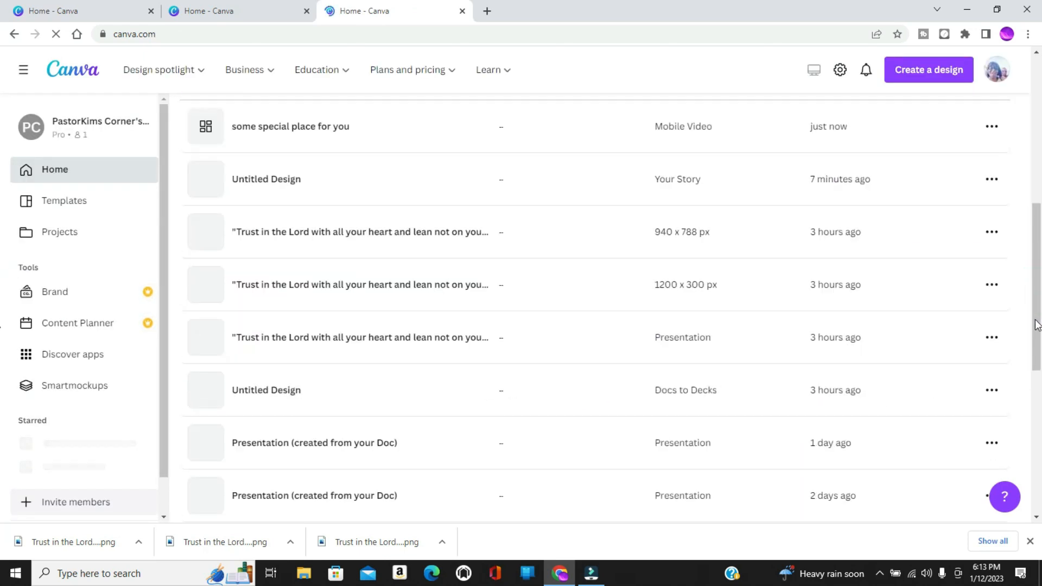
drag(1038, 241, 1040, 177)
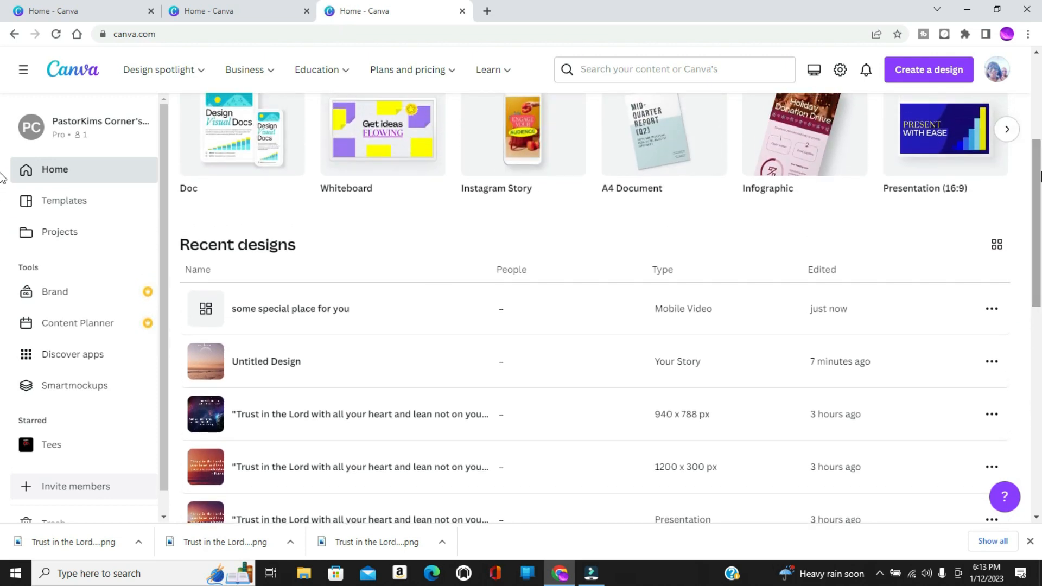
drag(1036, 175, 1037, 241)
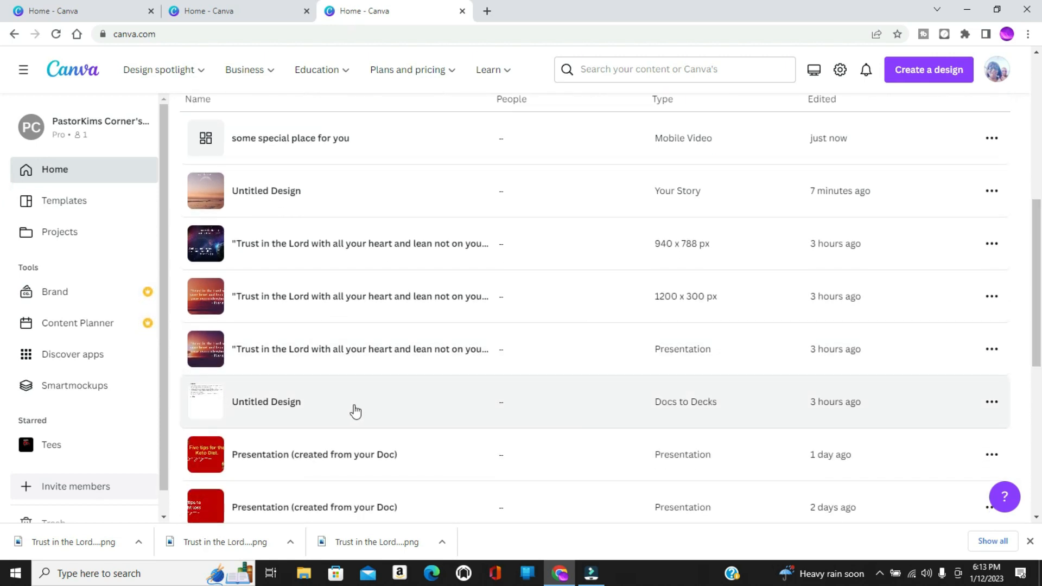
Open the untitled Docs to Decks design and copy the Isaiah 41:10 verse, the fourth item in its numbered list.
click(355, 411)
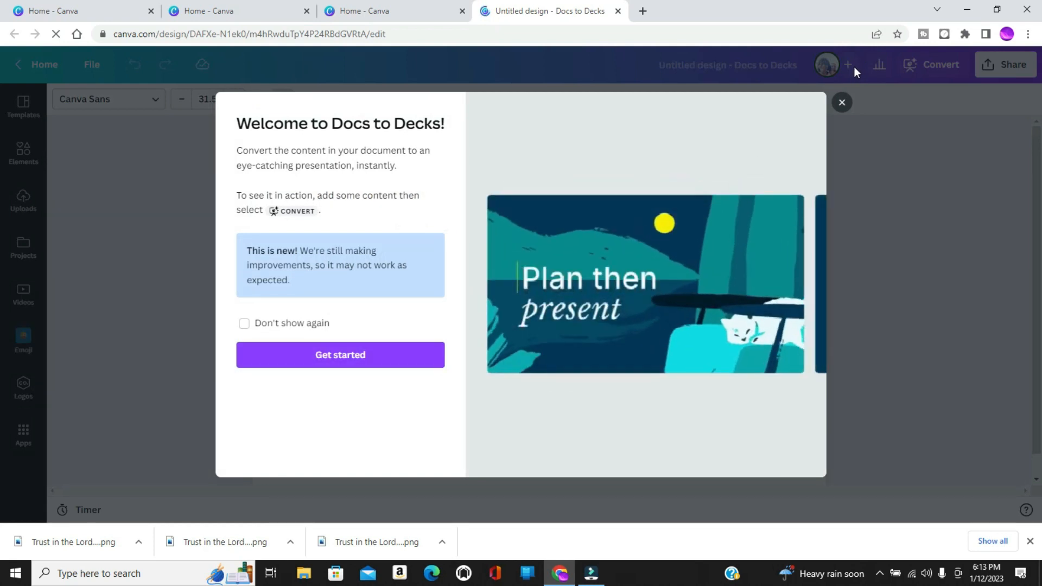
click(843, 102)
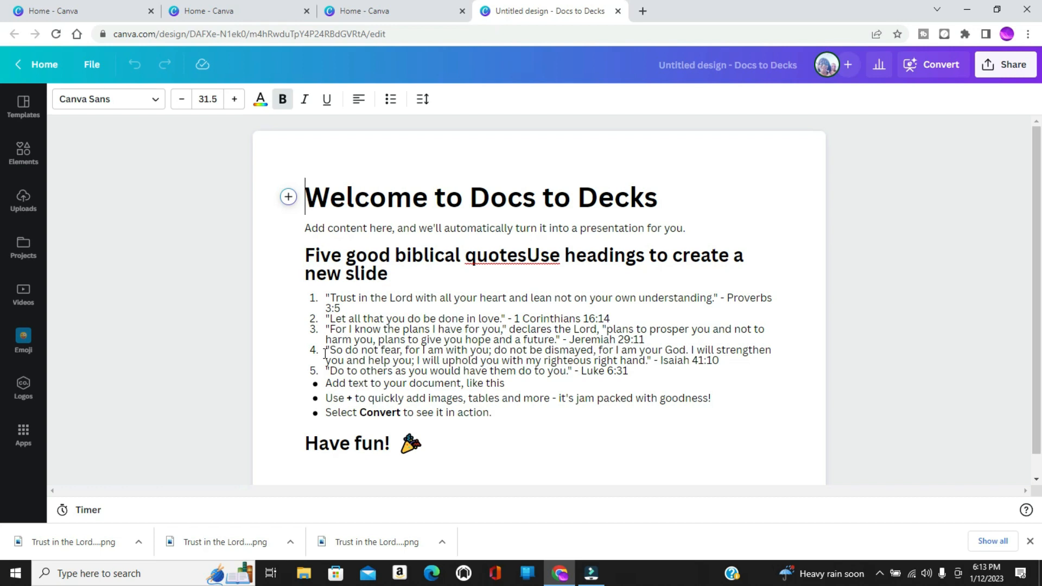
drag(325, 354, 733, 363)
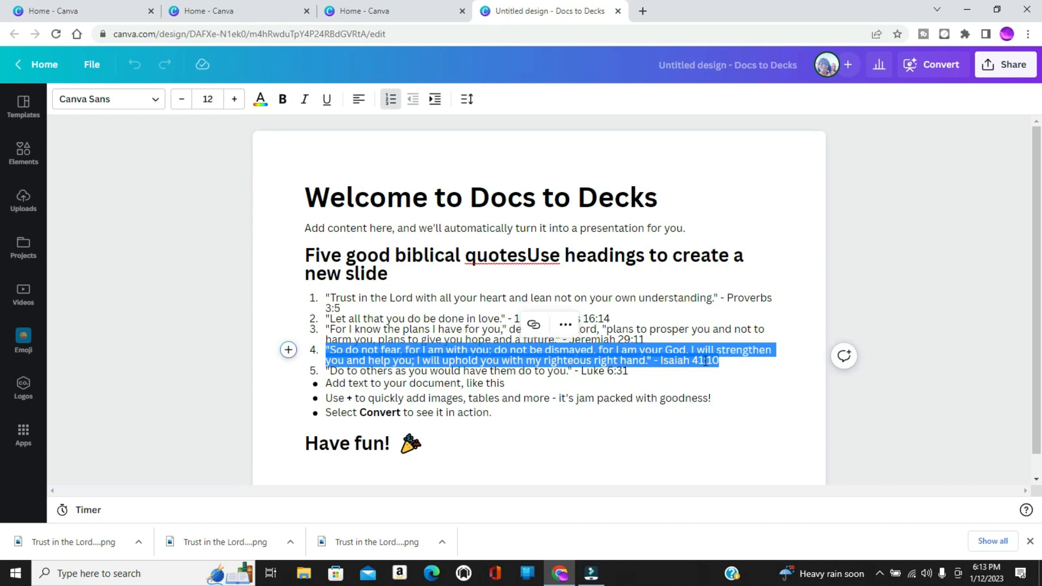
right_click(647, 358)
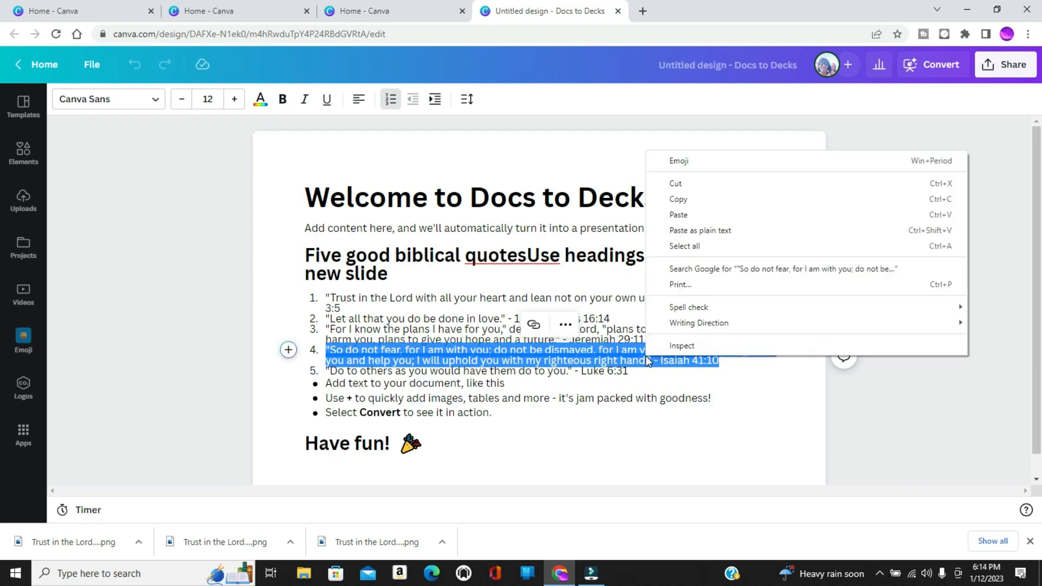
click(672, 195)
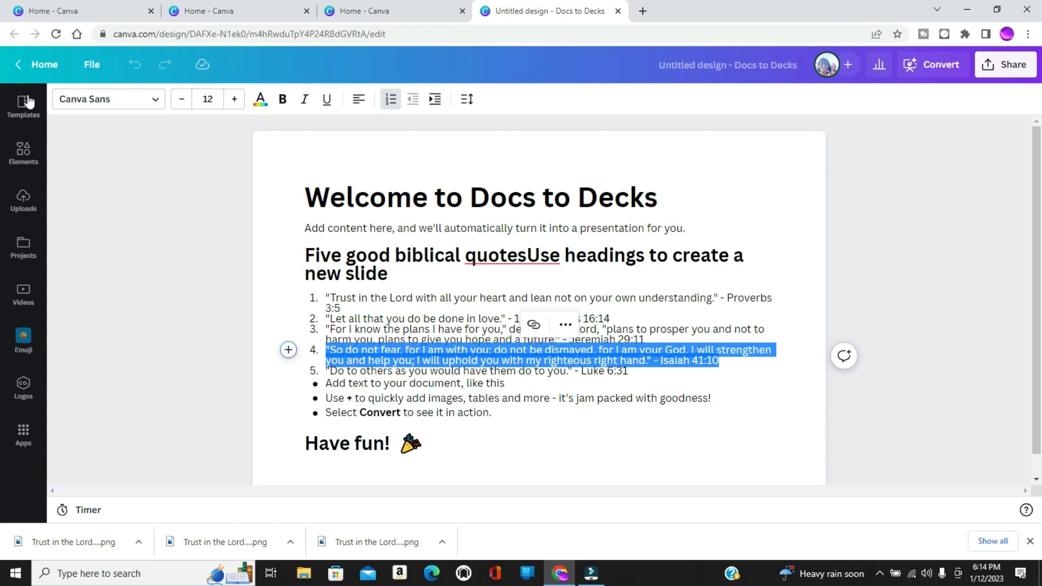
Open the "some special place for you" mobile video, replace the first page's main text with the copied verse, and move it up below the name line.
click(41, 65)
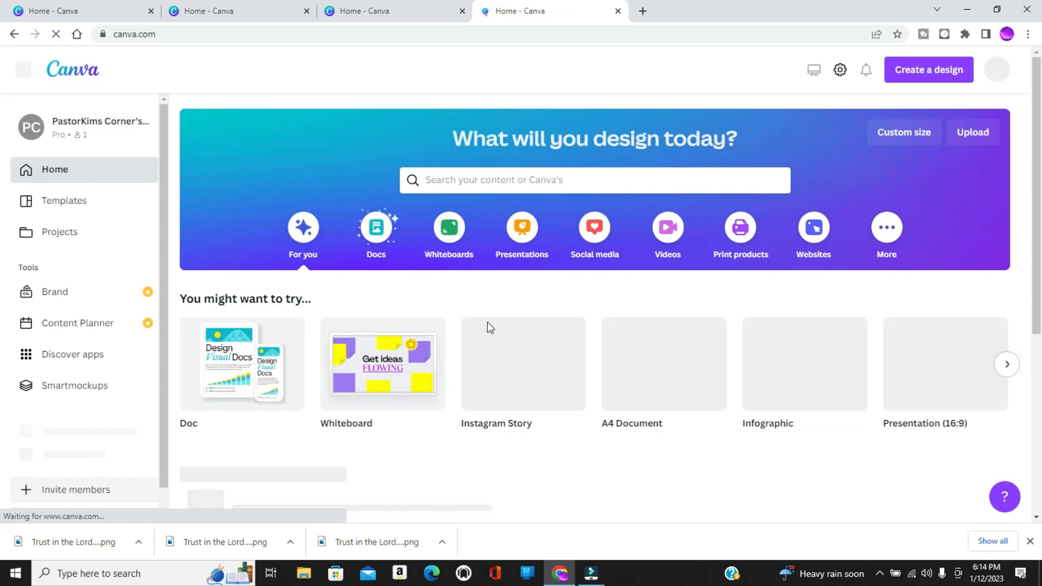
click(1039, 519)
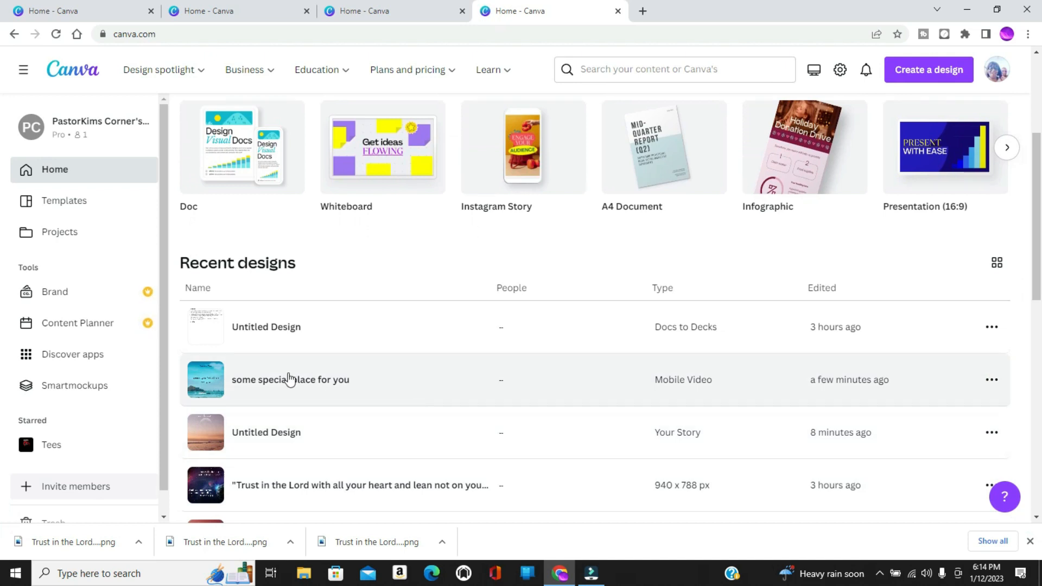
click(286, 378)
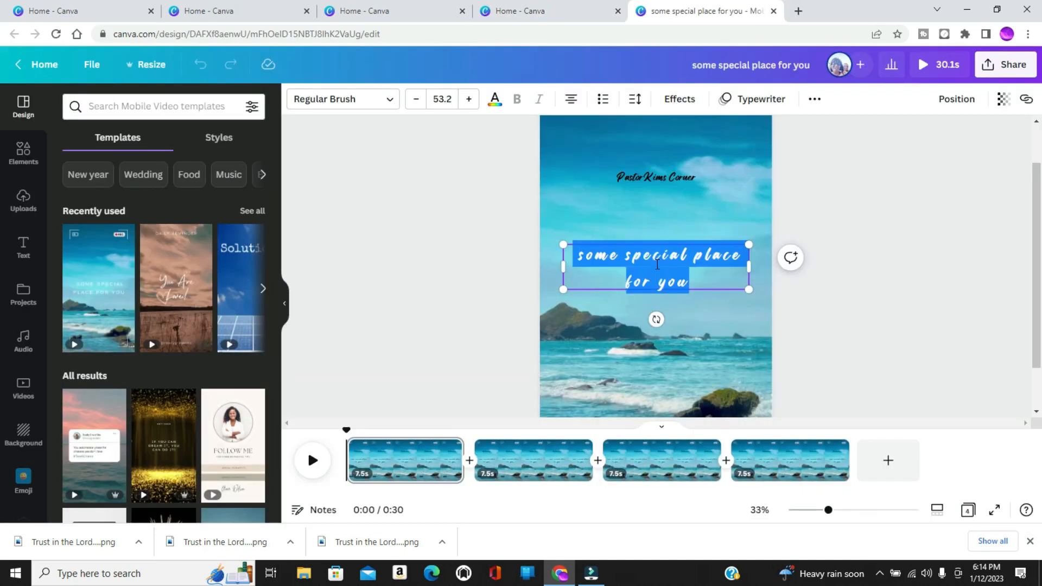
right_click(656, 264)
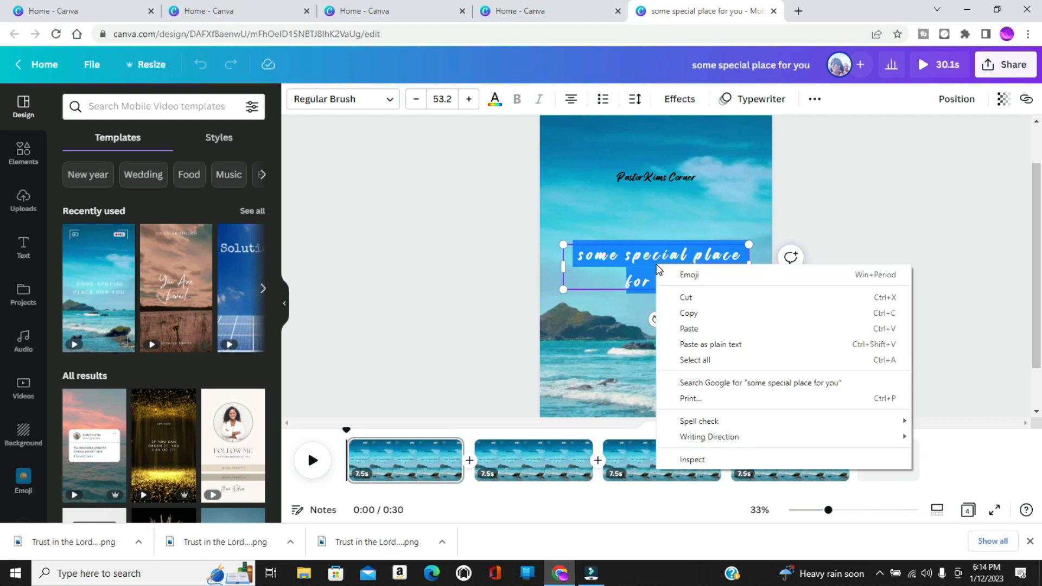
click(688, 330)
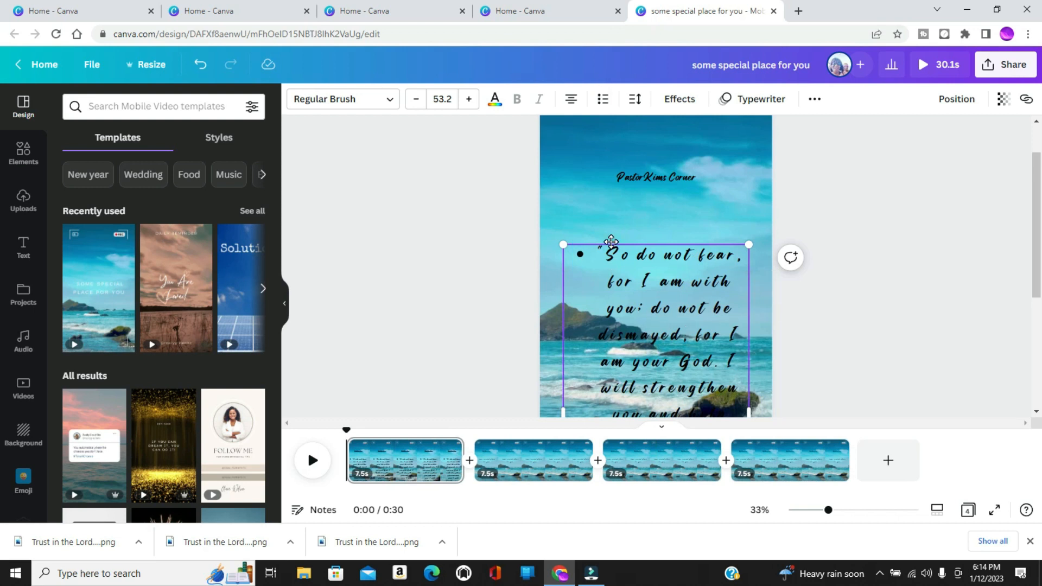
drag(608, 240, 602, 193)
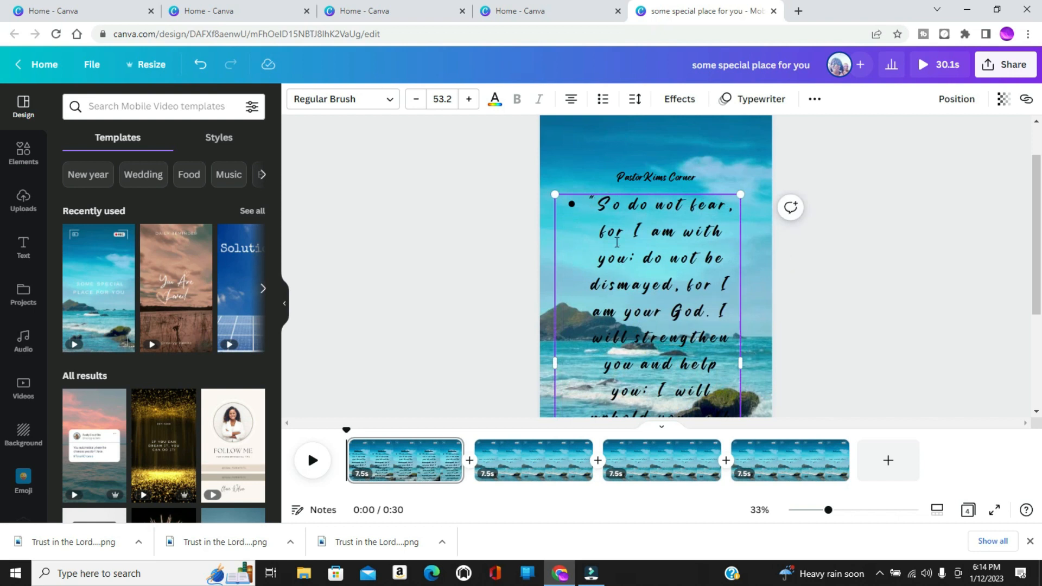
Change the font of the first page's pasted verse to Cardo.
double_click(613, 222)
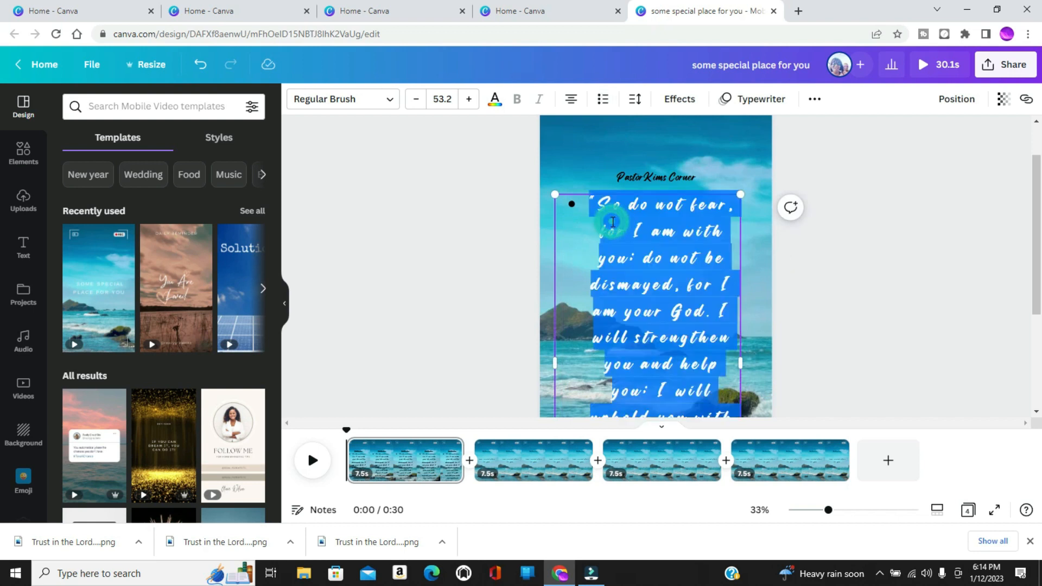
click(390, 101)
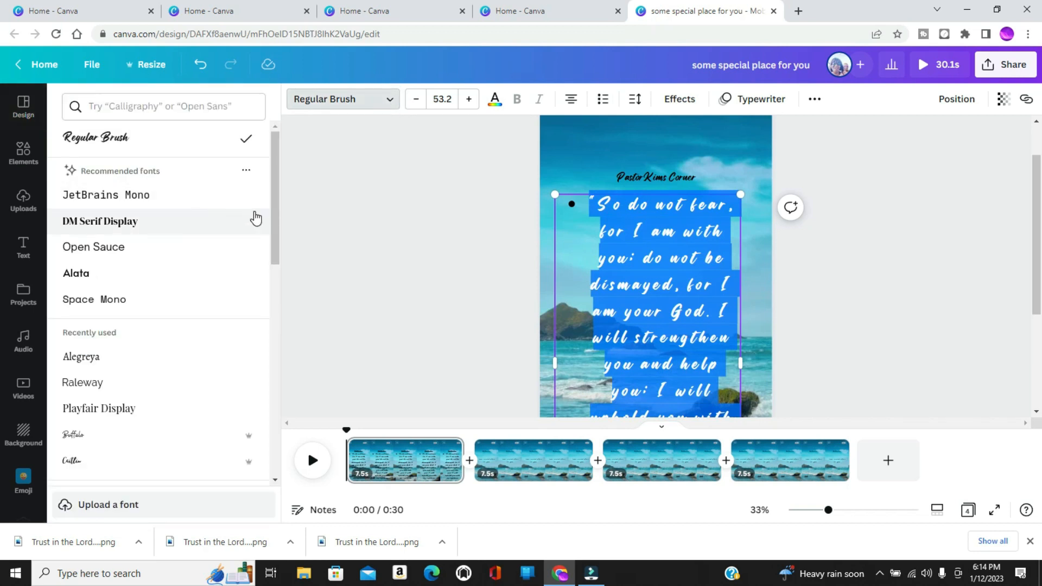
drag(273, 201, 265, 313)
scroll(267, 318, down, 5)
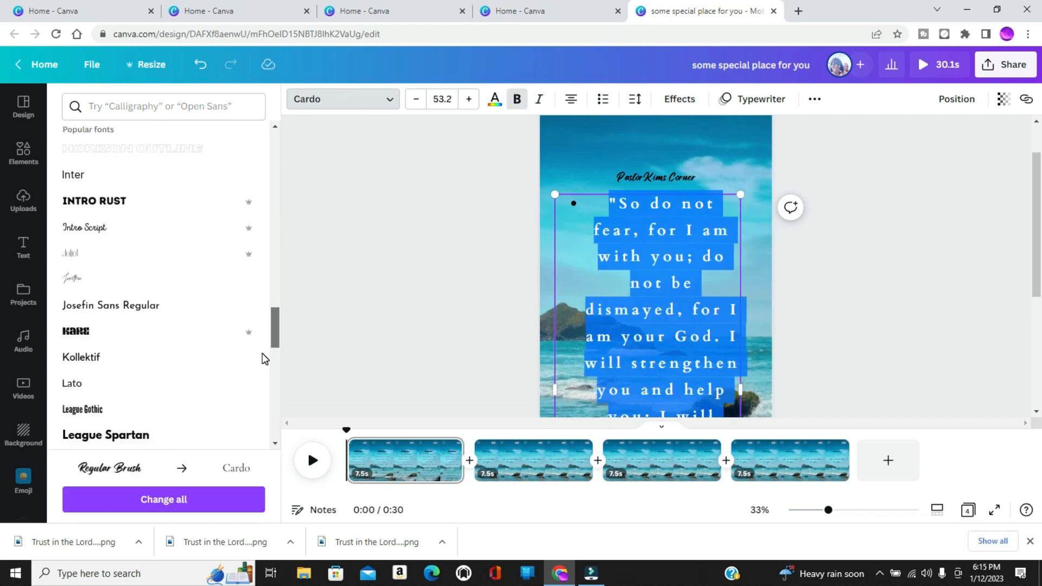
drag(260, 357, 259, 364)
scroll(260, 370, down, 2)
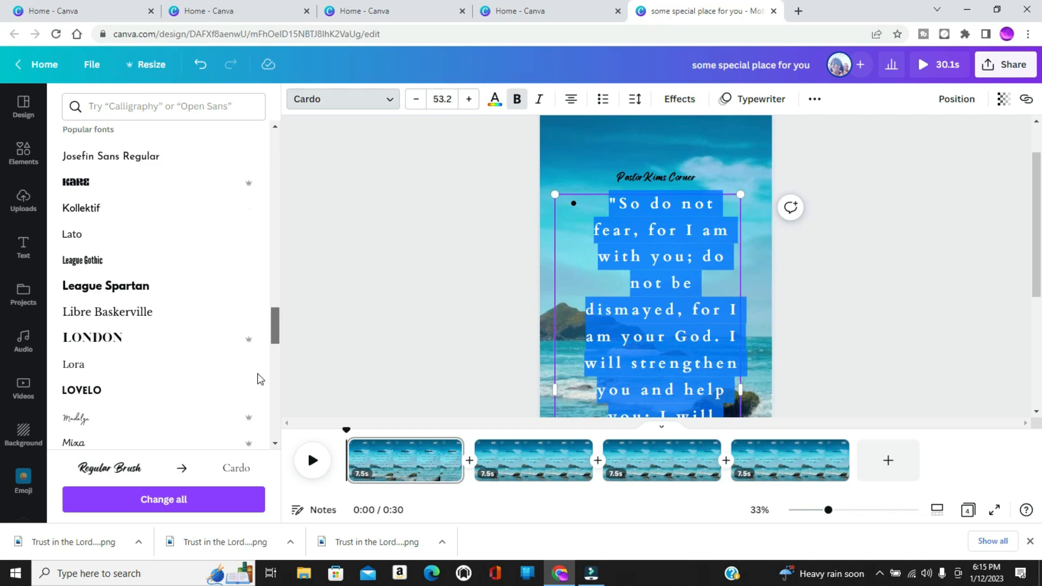
scroll(260, 379, down, 4)
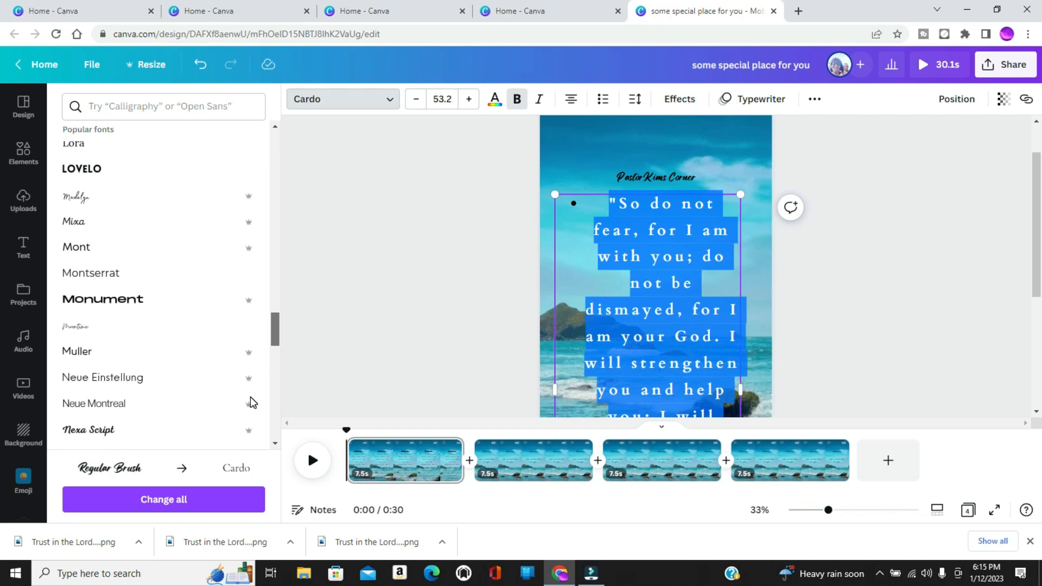
scroll(250, 398, up, 1)
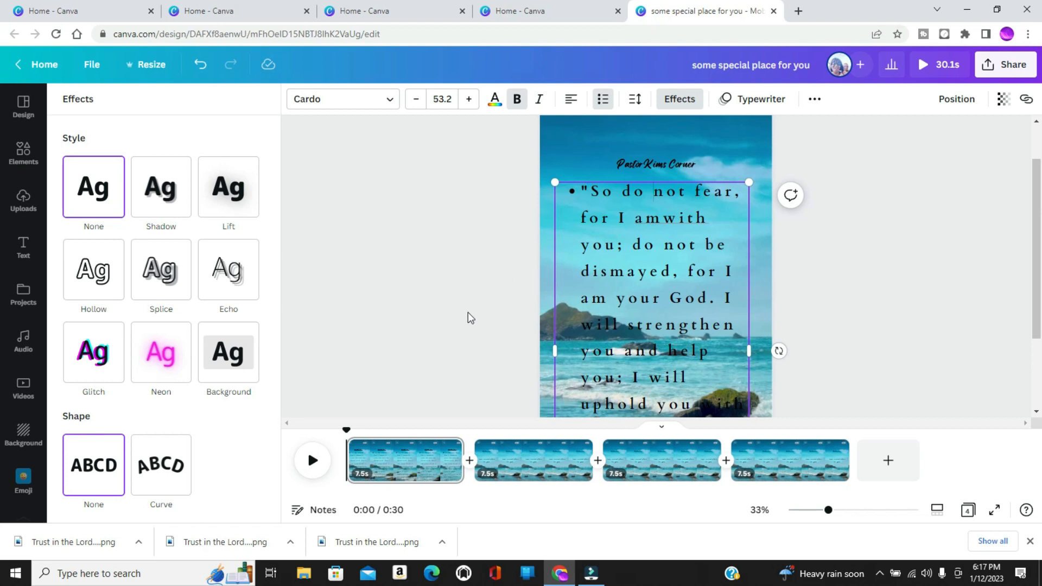
Play the video to the 3-second mark and split the first page there.
click(312, 461)
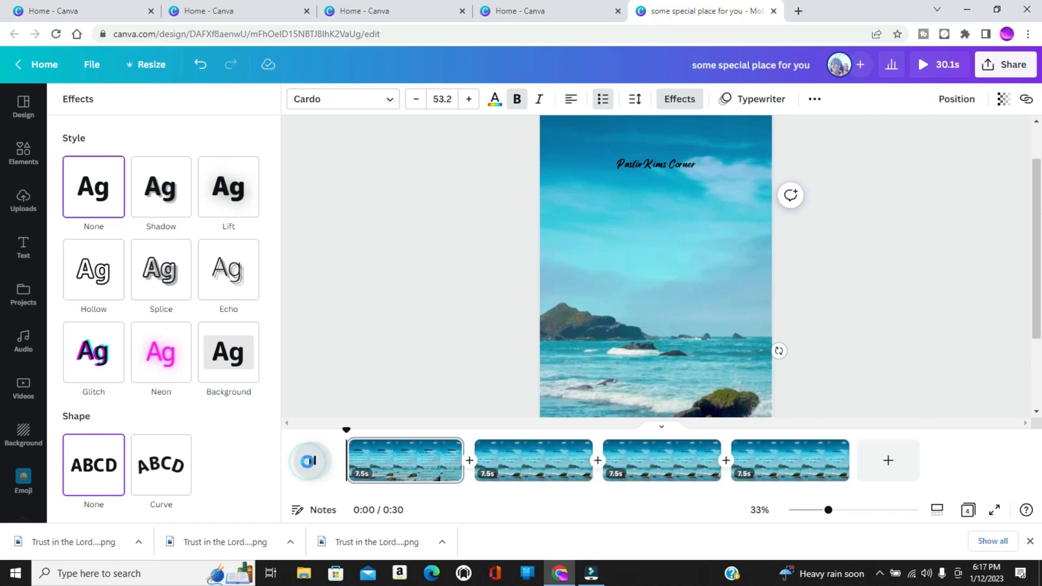
click(311, 463)
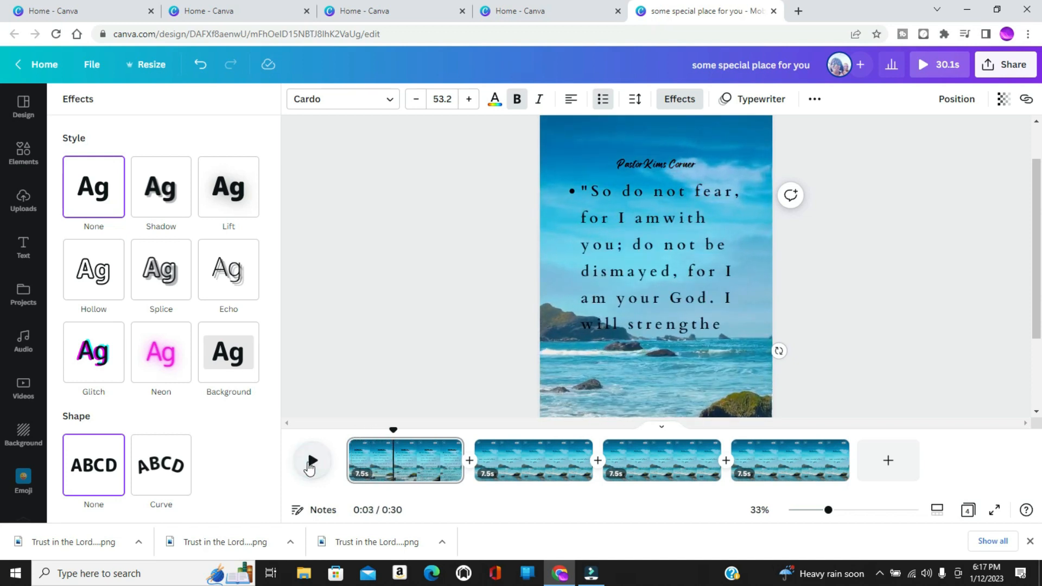
click(395, 464)
right_click(394, 463)
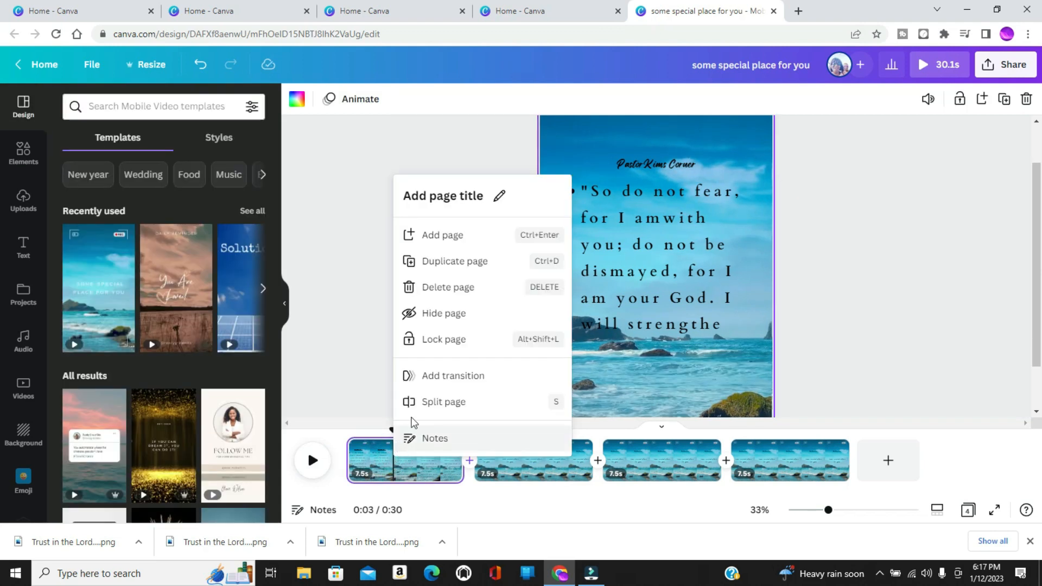
click(435, 400)
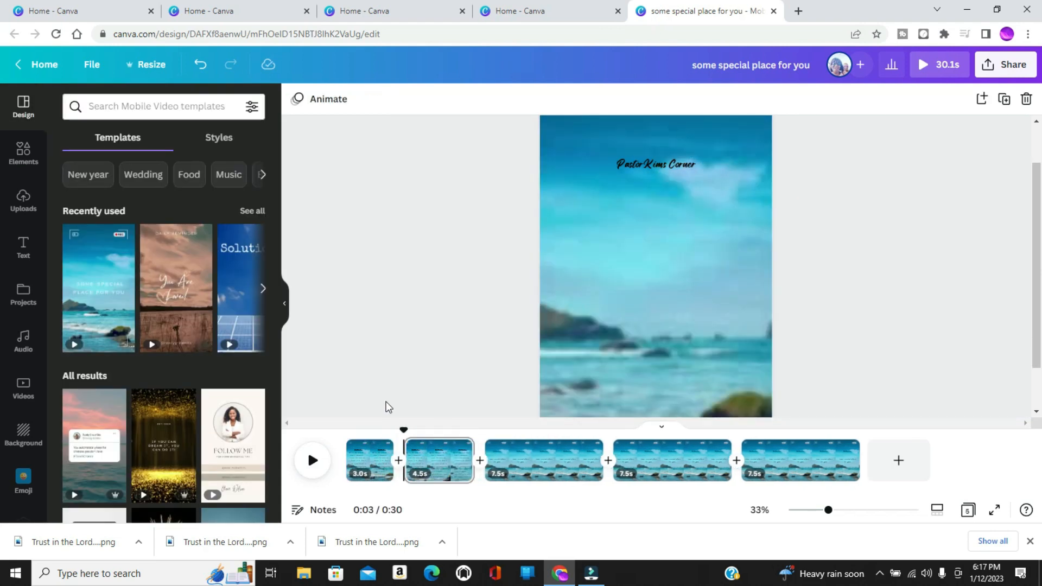
Delete everything after "you;" in the first page's verse, keeping only the opening phrase starting "So do not fear".
click(363, 458)
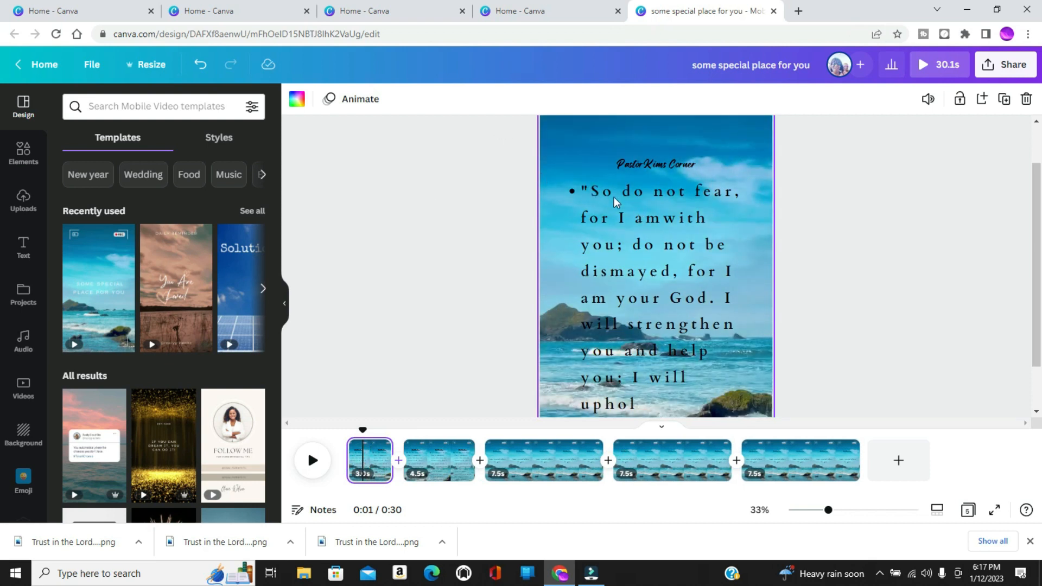
click(634, 245)
double_click(641, 246)
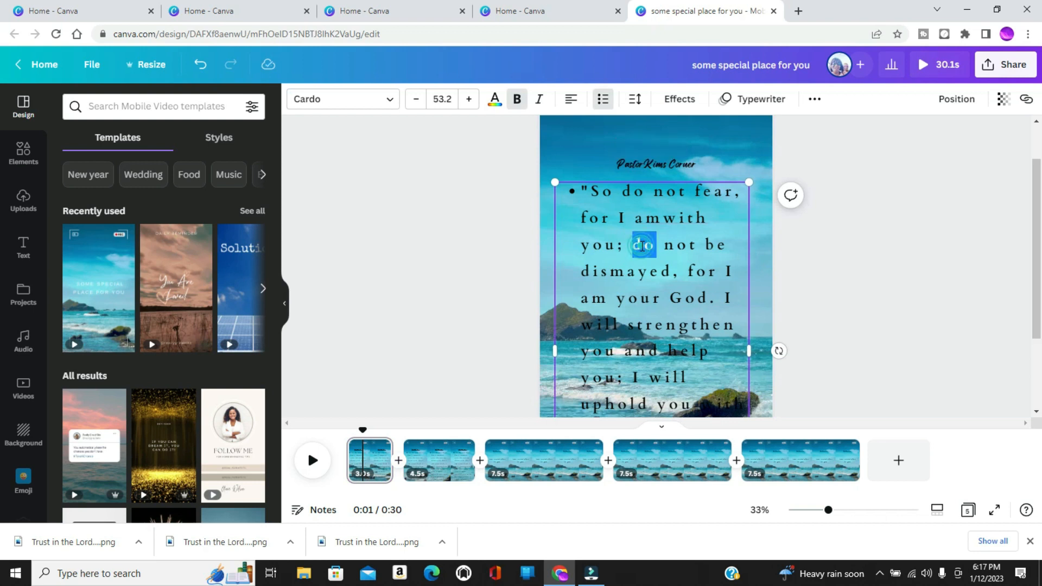
click(637, 246)
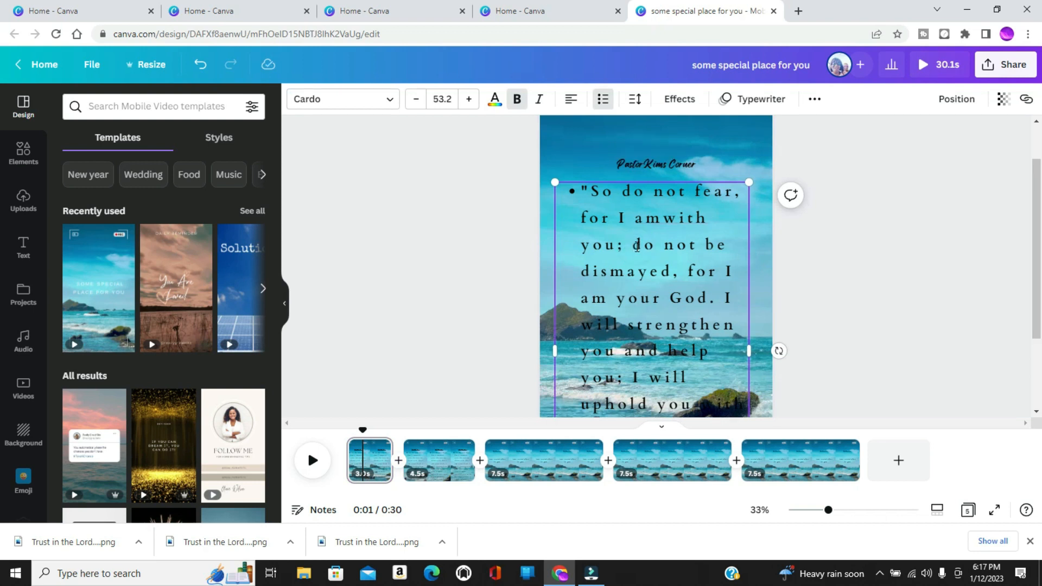
right_click(664, 309)
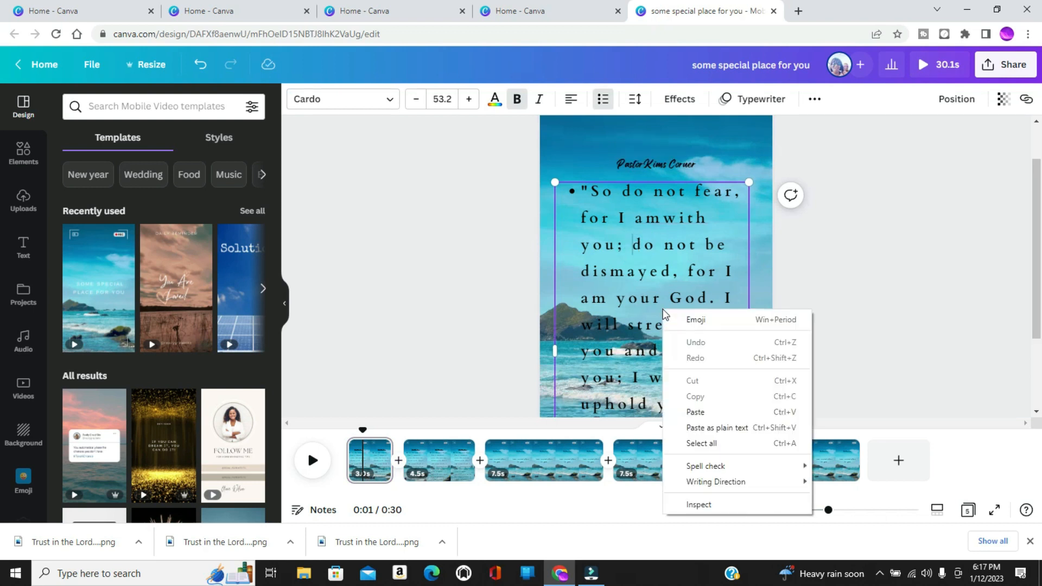
click(634, 247)
drag(633, 245, 694, 409)
key(BackSpace)
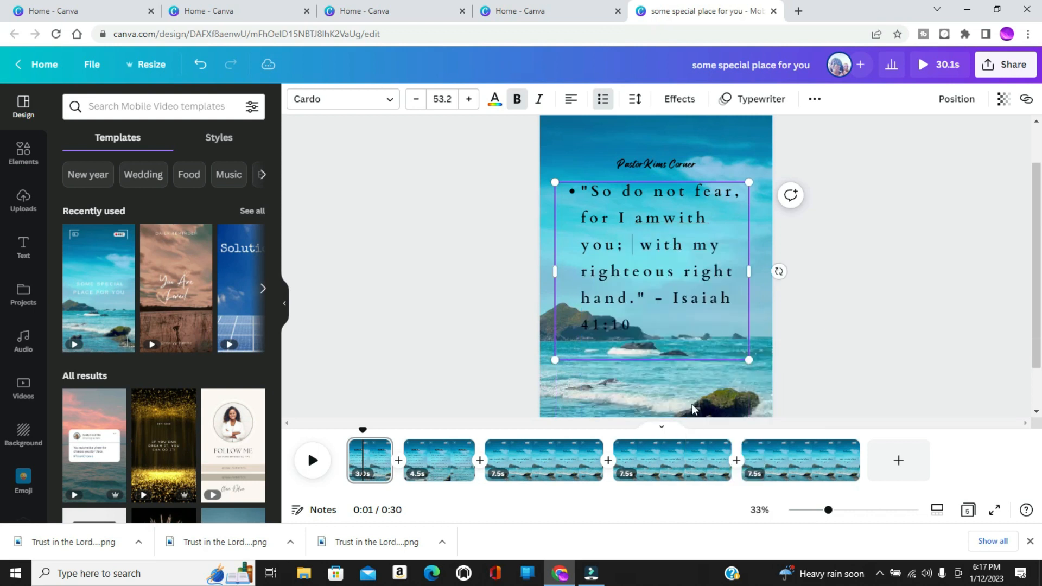
drag(639, 247, 694, 327)
key(BackSpace)
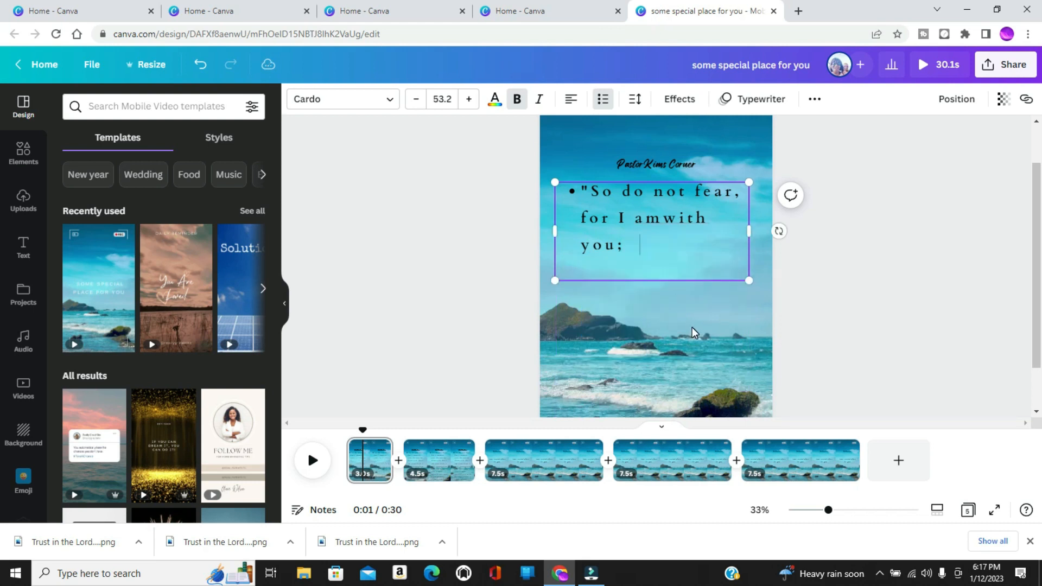
Increase the text size of the first page's shortened verse to 63.2.
drag(592, 192, 672, 241)
click(471, 100)
click(471, 100)
click(471, 100)
click(471, 100)
click(471, 99)
click(471, 100)
click(471, 99)
click(471, 100)
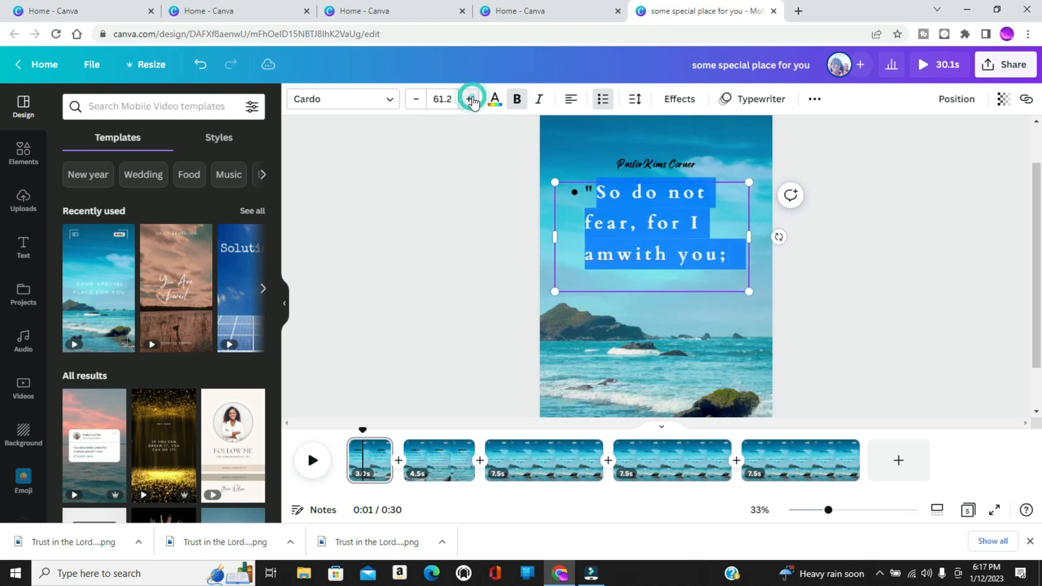
click(472, 100)
click(471, 100)
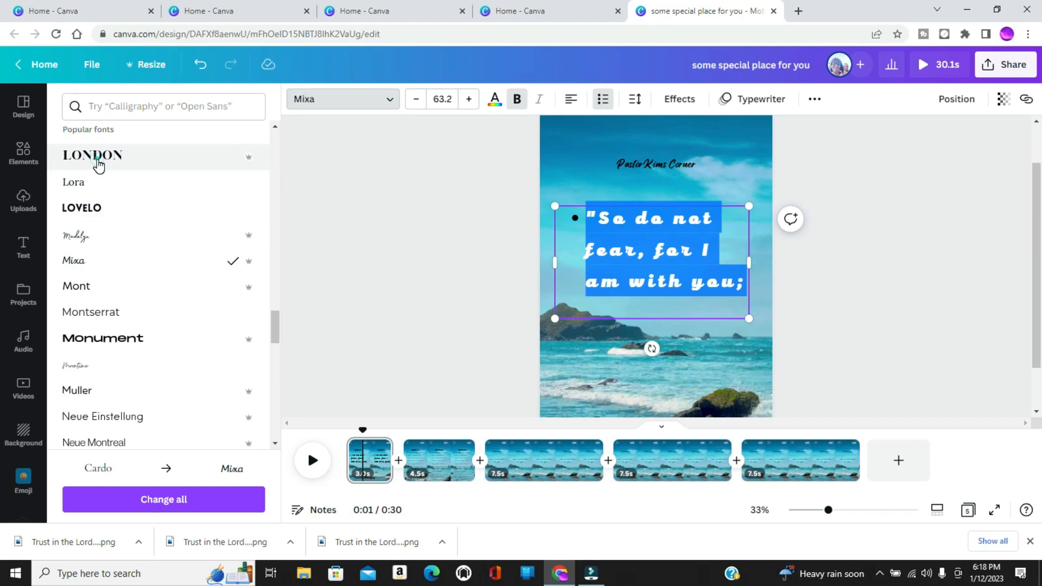
Set the first page's shortened verse in the London font and reduce its size to 57.2.
click(98, 163)
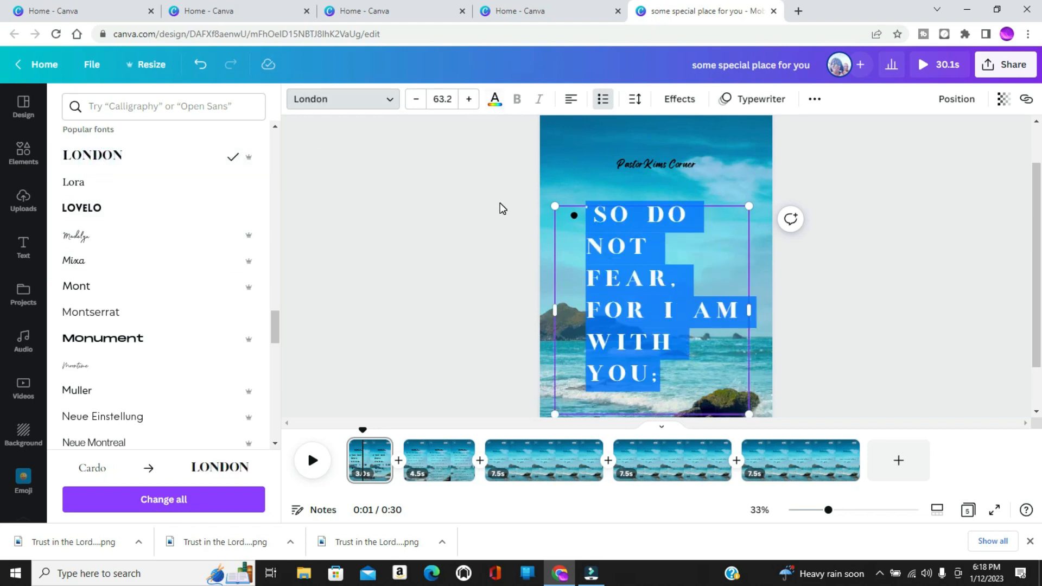
click(415, 99)
click(415, 99)
click(415, 99)
click(415, 99)
click(415, 99)
click(414, 100)
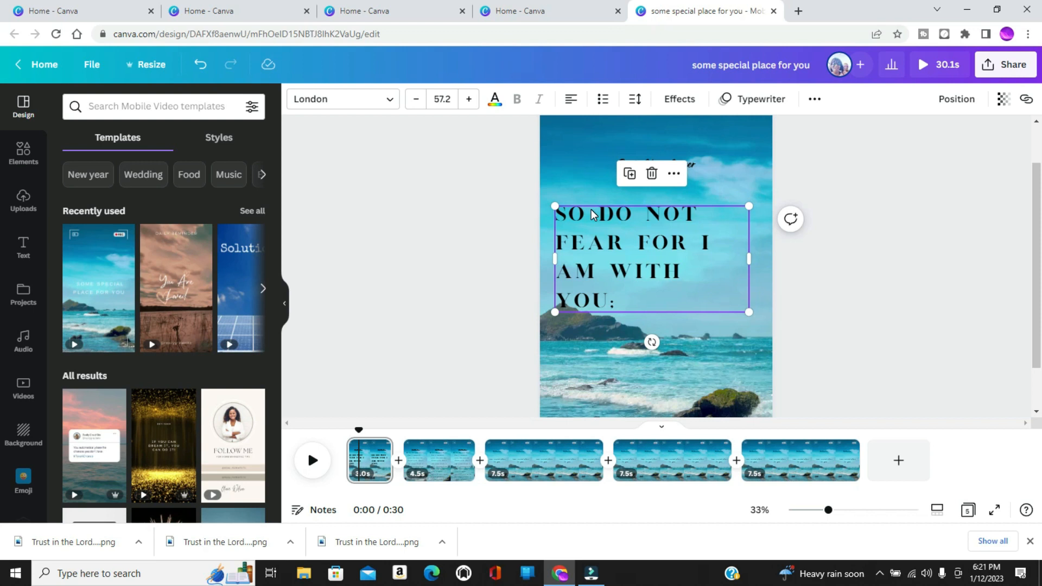
Set the full verse on the second page in the London font with letter spacing of 102.
click(432, 462)
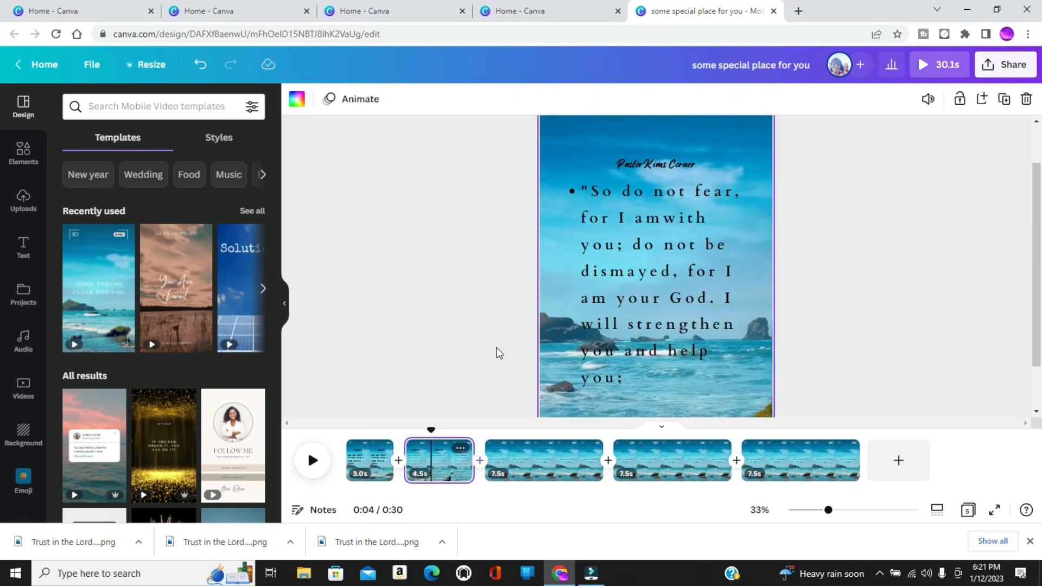
click(598, 217)
click(598, 217)
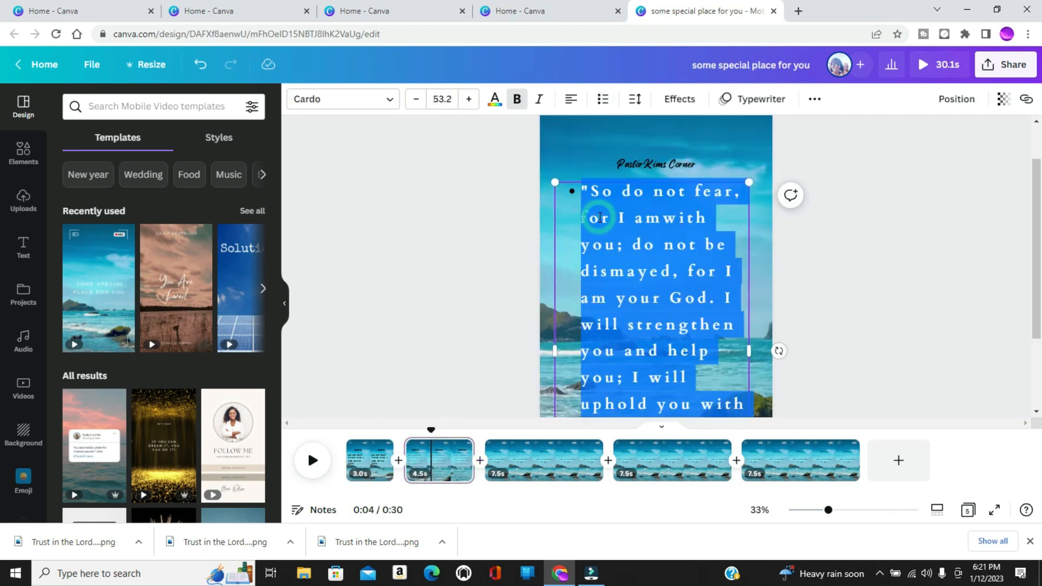
click(391, 104)
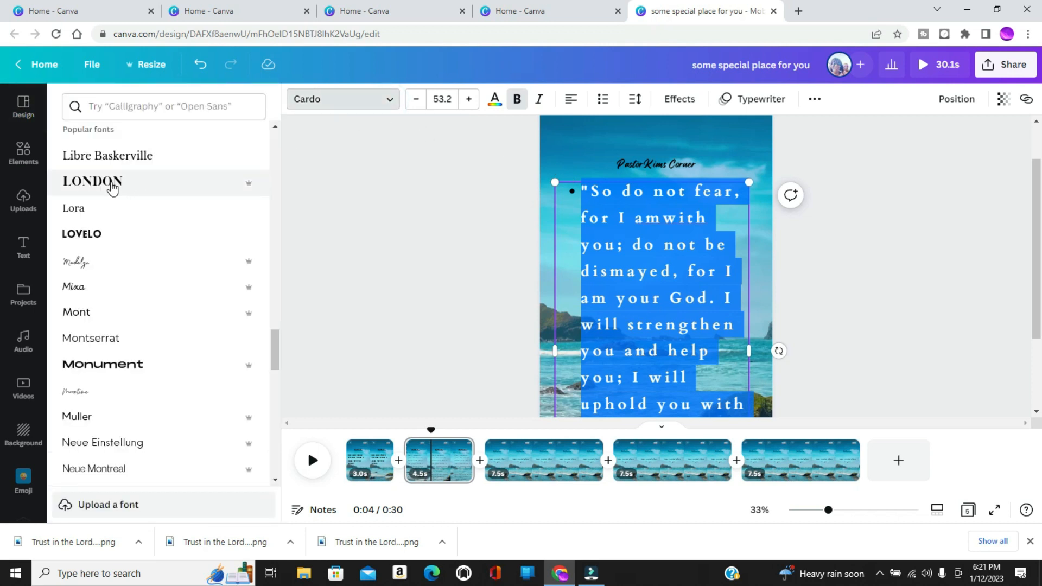
click(112, 185)
click(634, 101)
drag(705, 161, 693, 161)
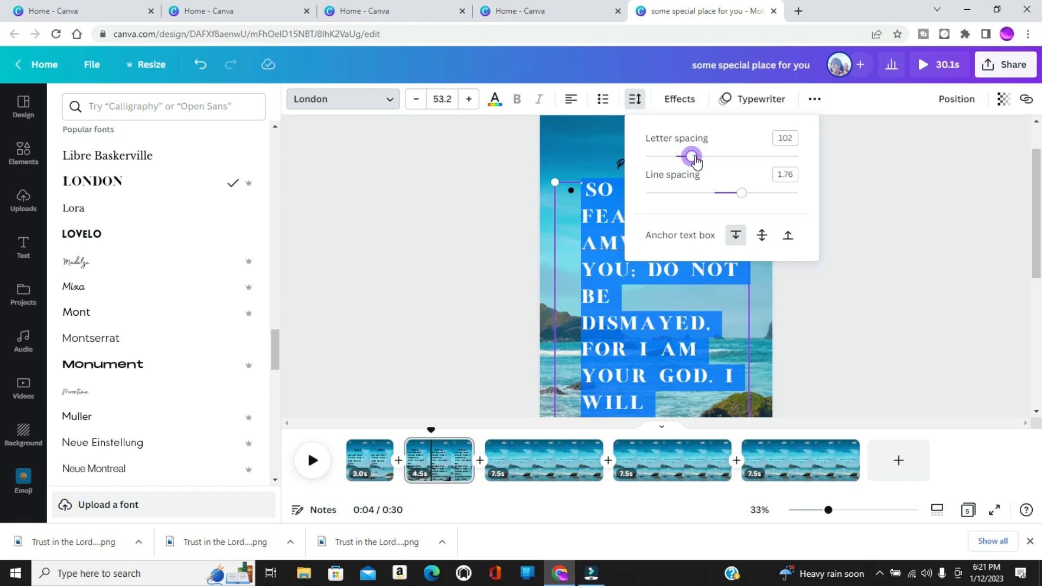
Increase the letter spacing of the second page's verse to 115.
drag(692, 160, 697, 165)
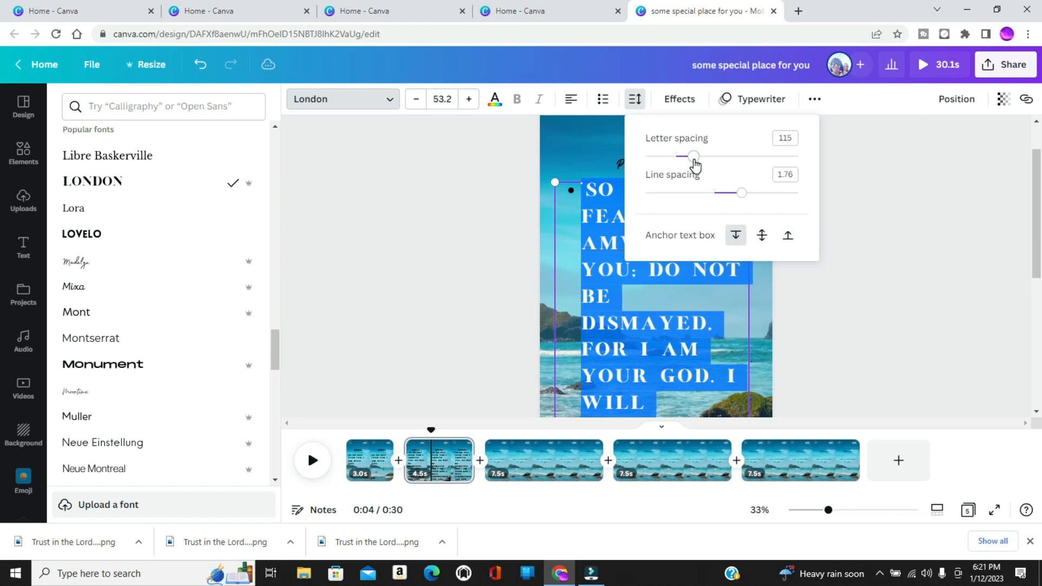
click(467, 245)
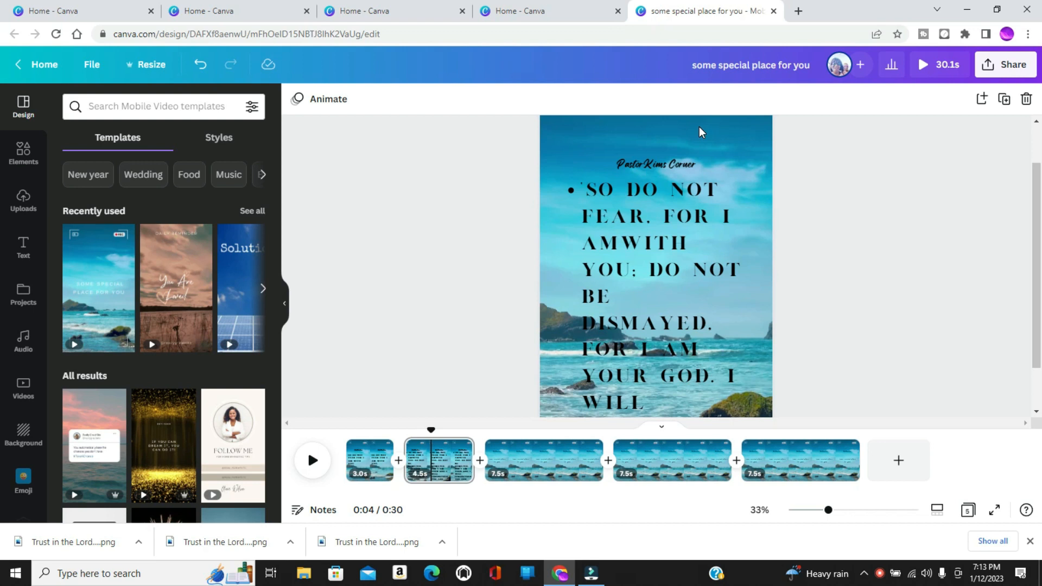
Duplicate the second page with the full verse until there are four additional copies.
click(455, 475)
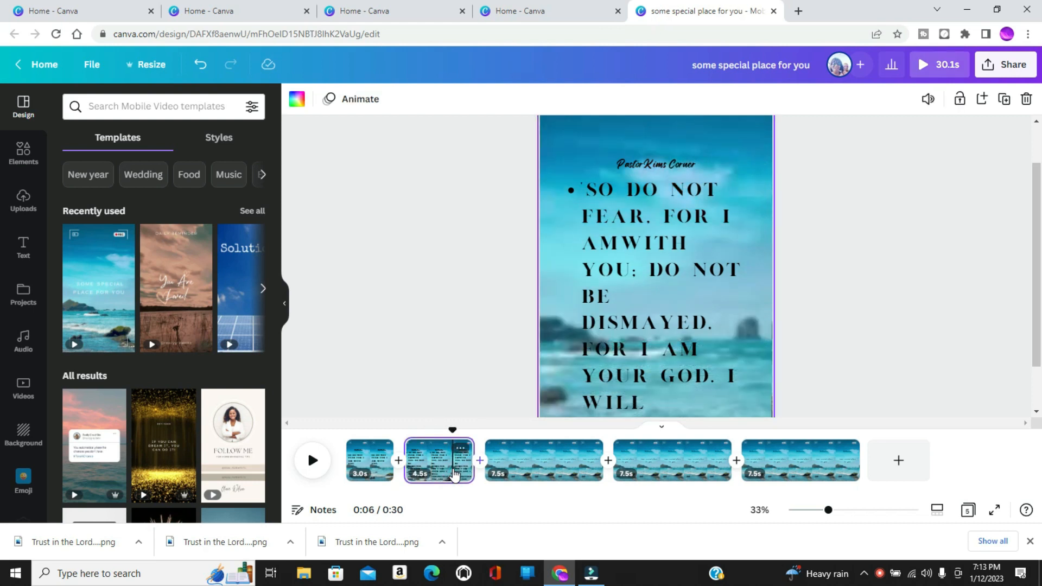
right_click(454, 475)
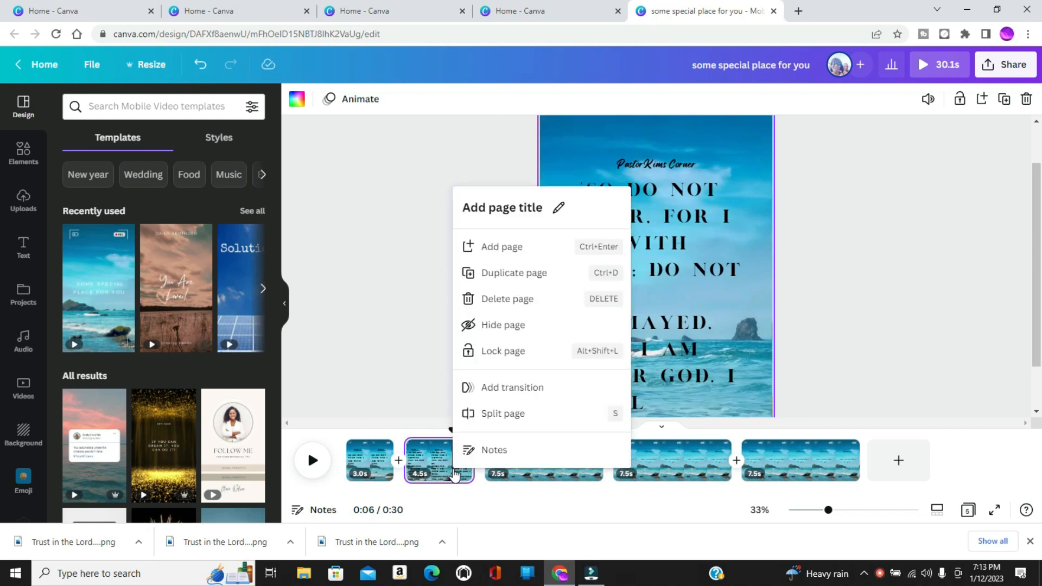
click(496, 279)
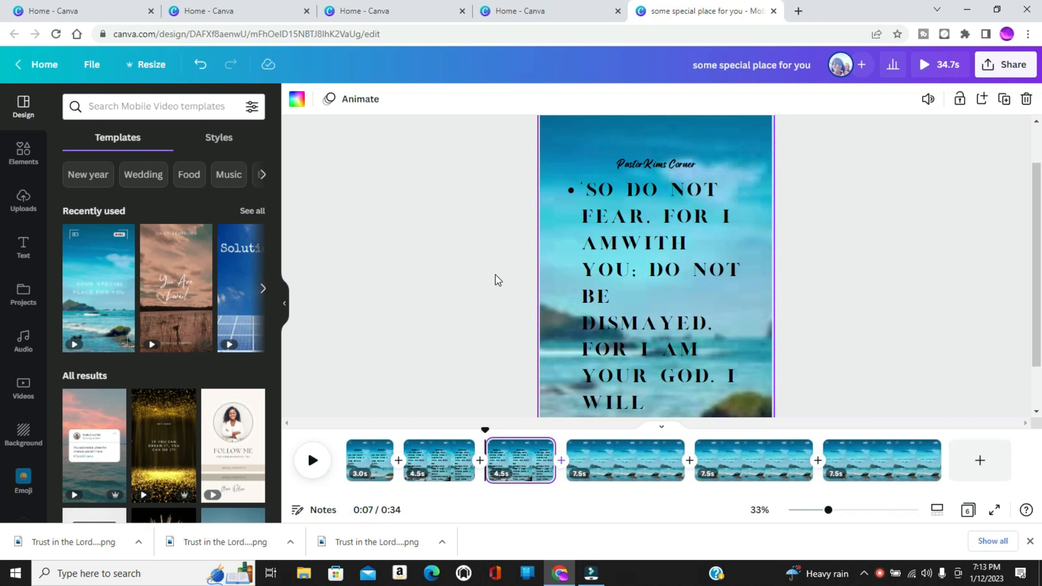
right_click(514, 459)
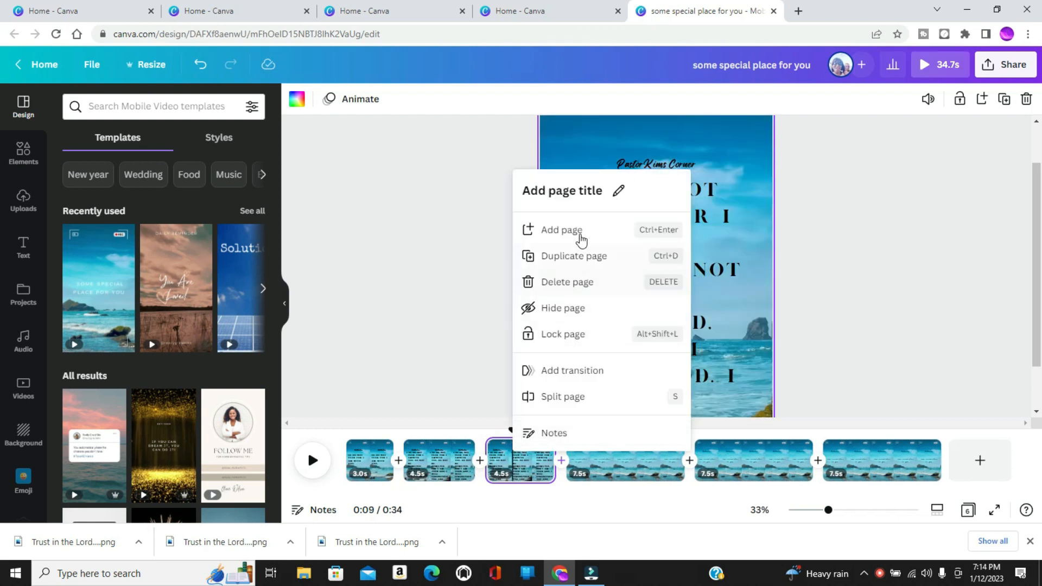
click(586, 261)
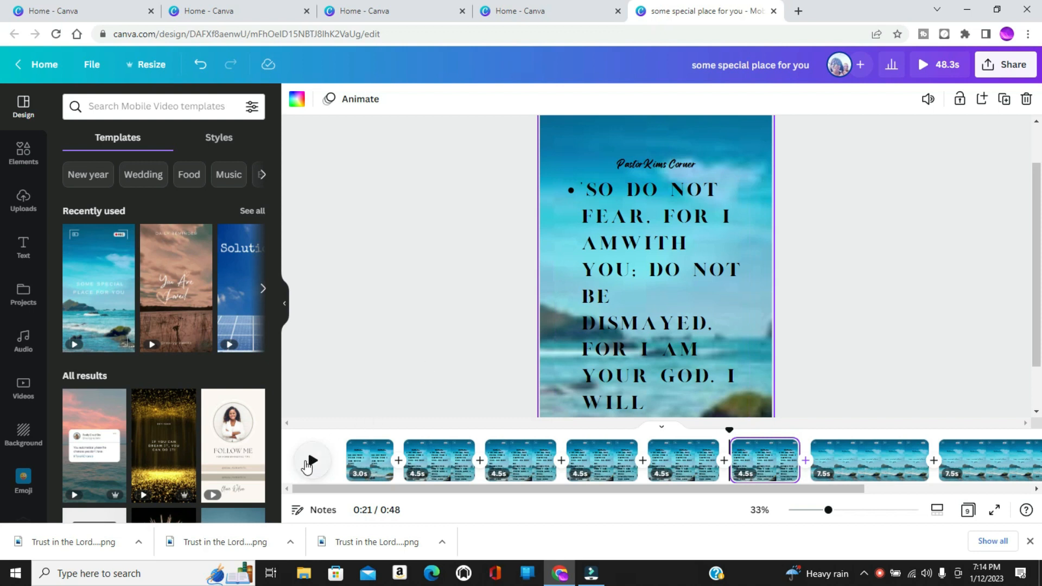
Preview the video from the start, and delete the opening "So do not fear, for I am with you;" from the second page's verse.
click(349, 450)
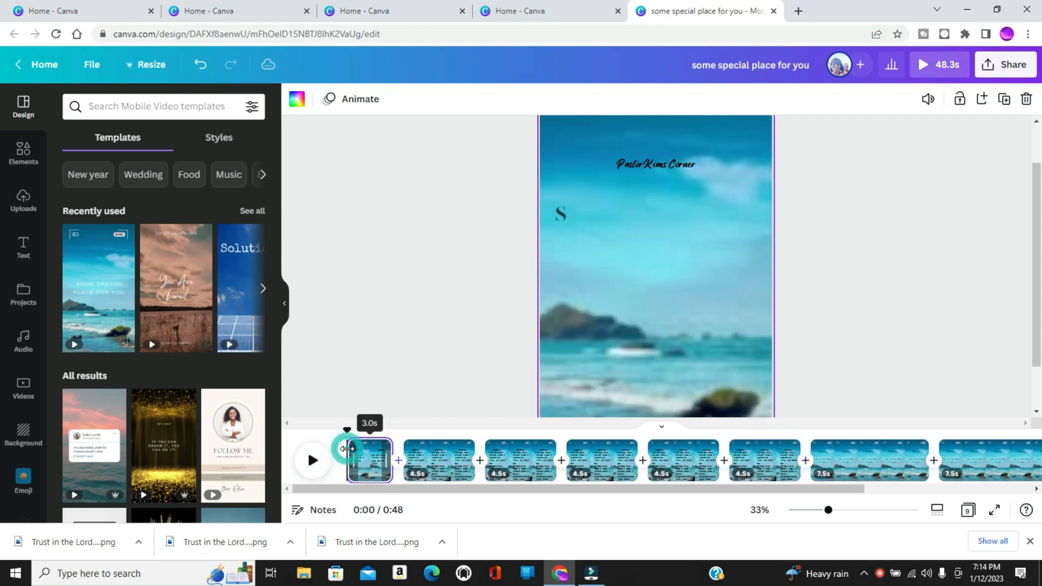
click(312, 463)
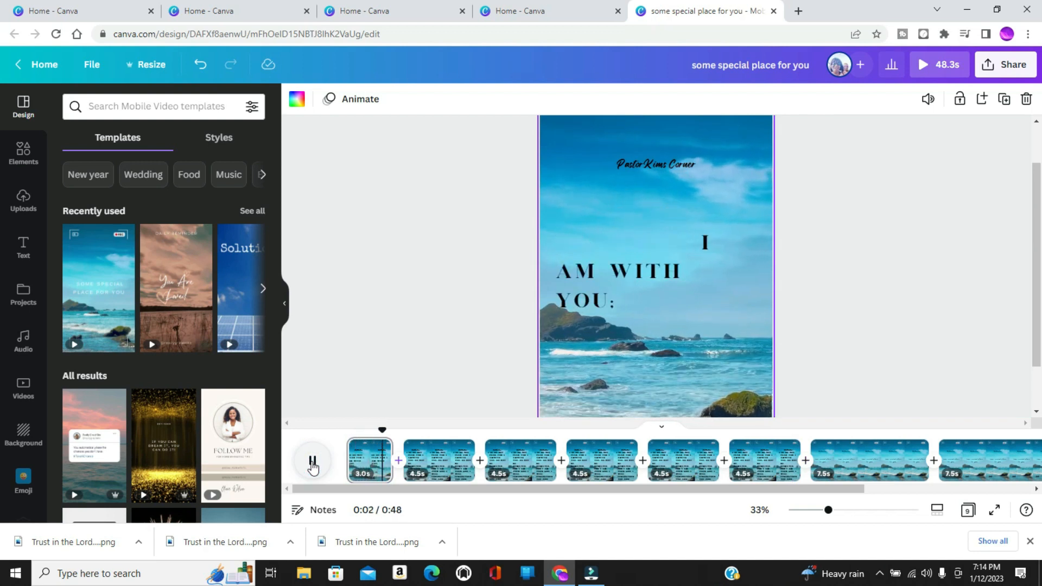
click(312, 463)
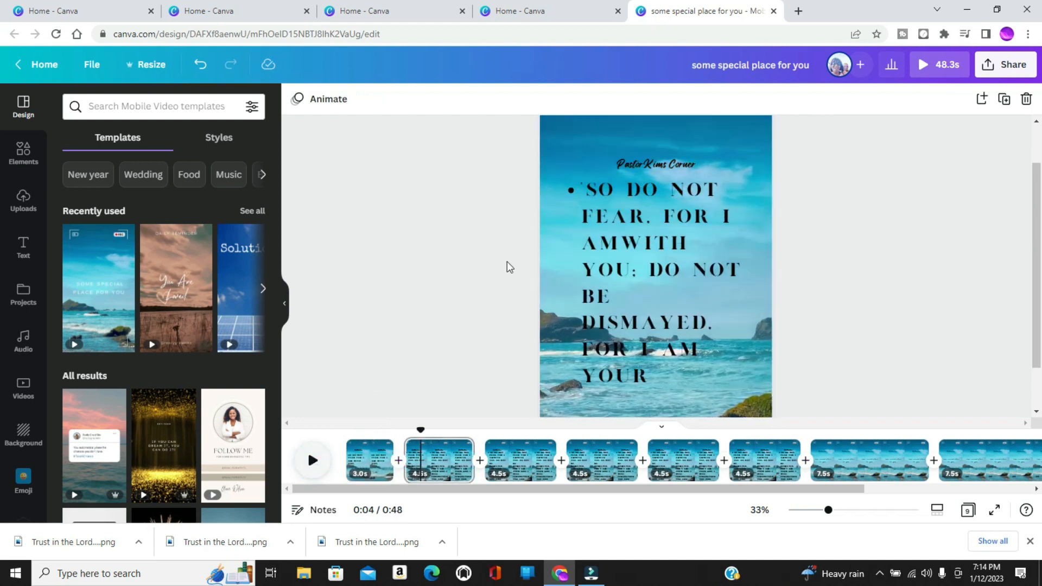
click(588, 190)
drag(588, 190, 597, 260)
key(BackSpace)
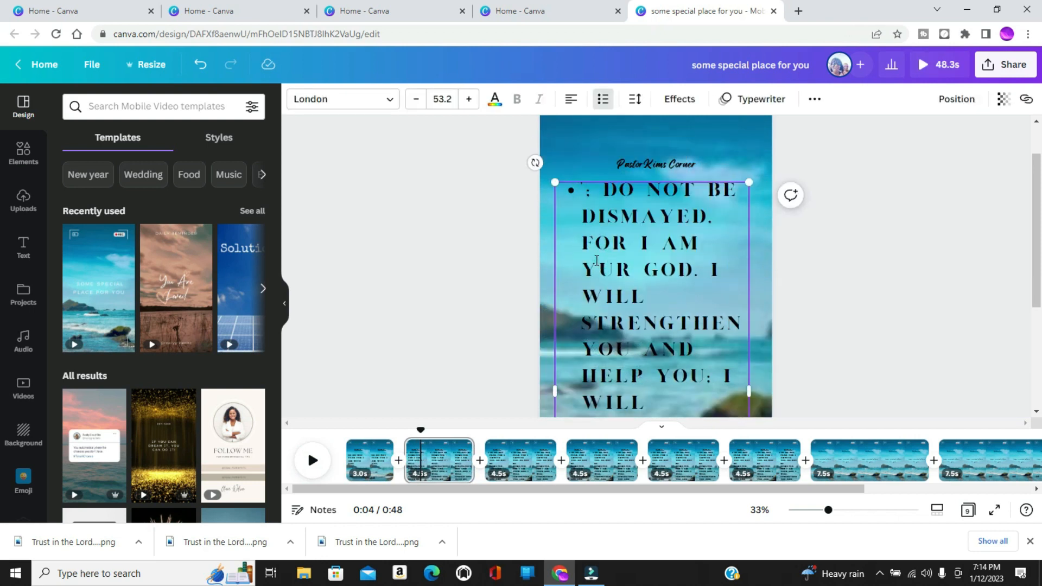
text(O)
click(598, 196)
key(BackSpace)
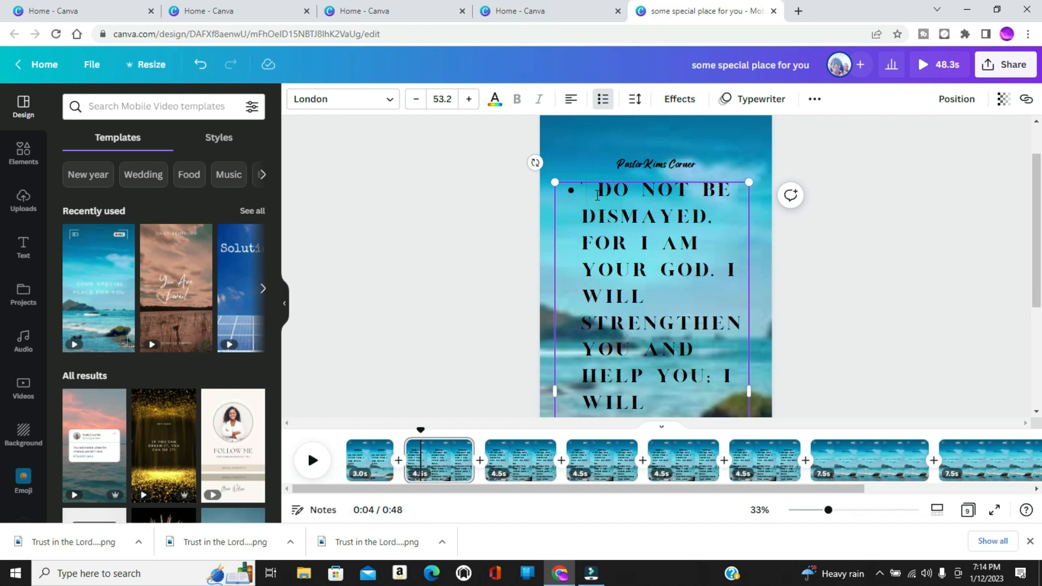
key(BackSpace)
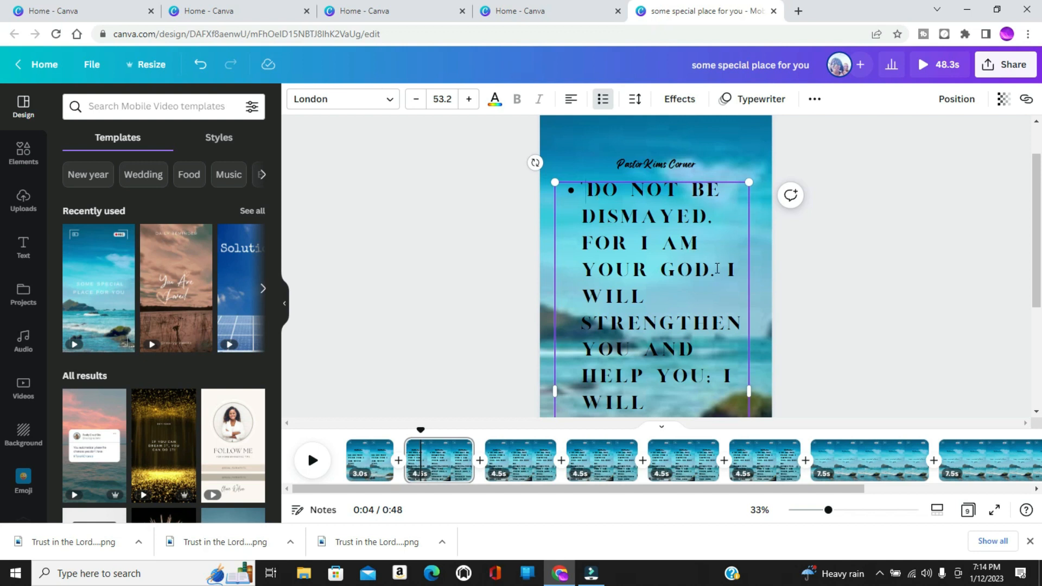
Split the second page at the 0:05 mark into two shorter pages.
click(313, 460)
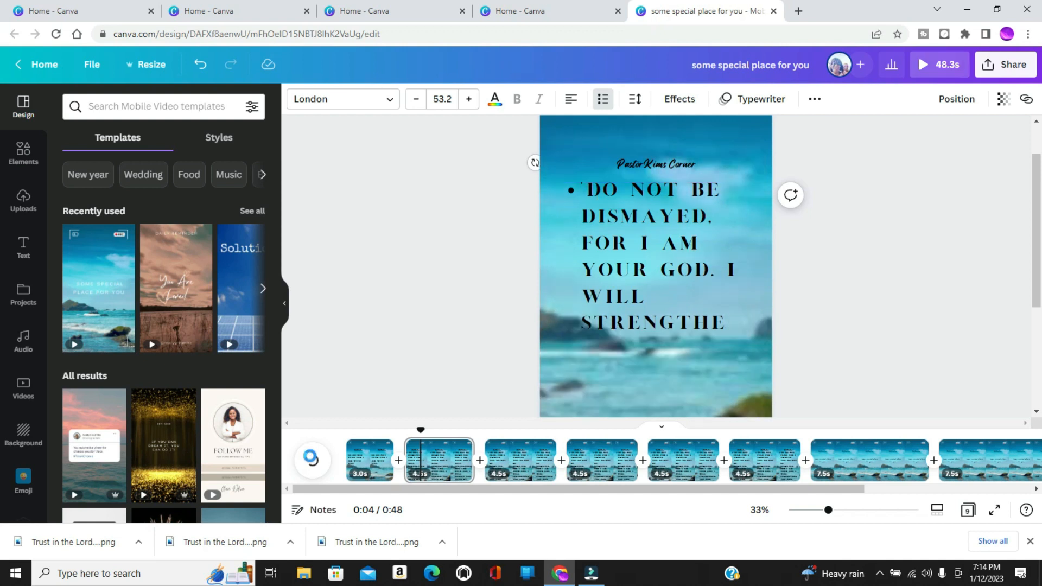
click(311, 459)
drag(443, 431, 438, 435)
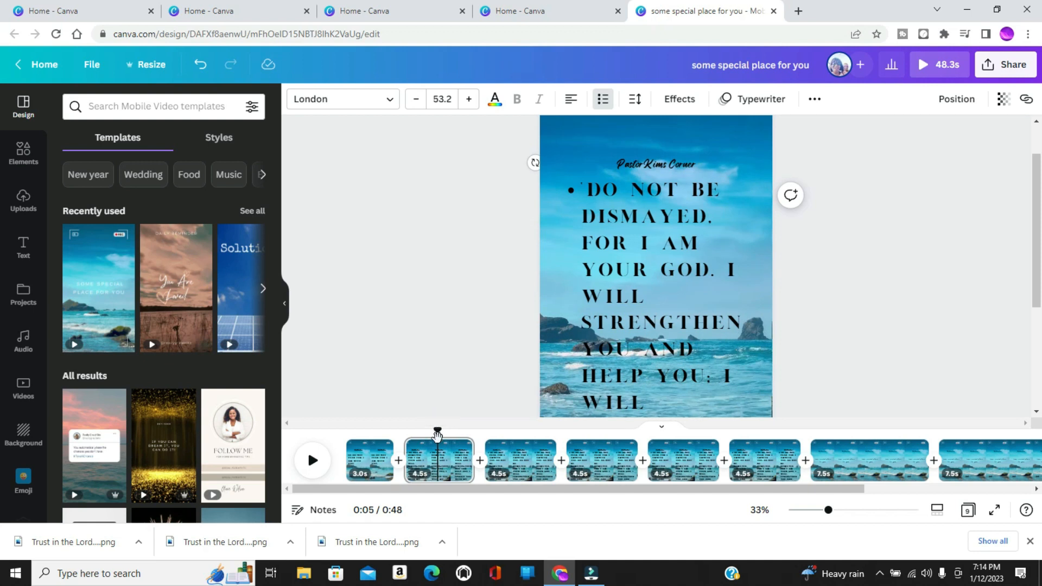
click(438, 460)
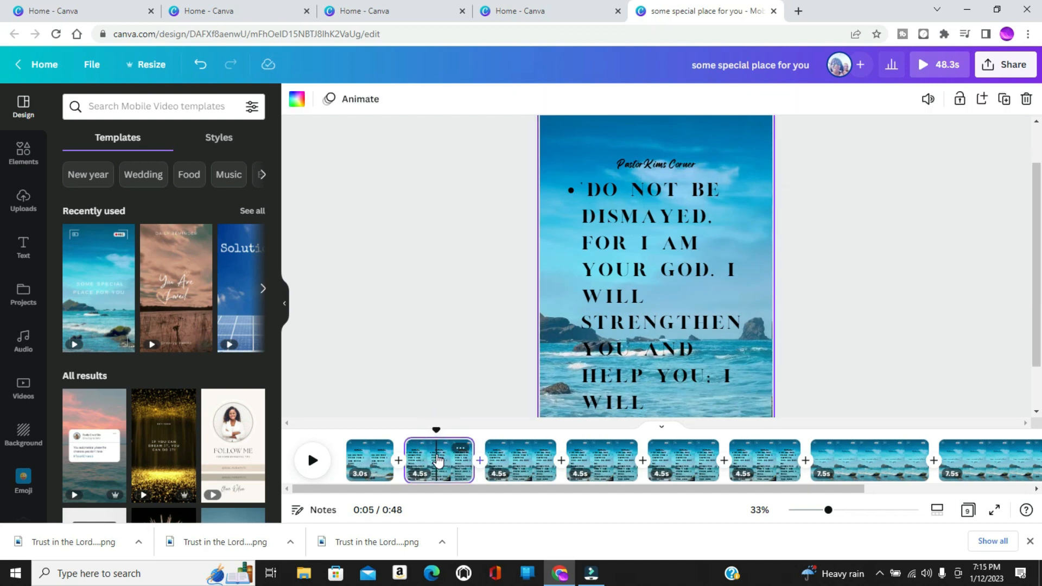
right_click(438, 460)
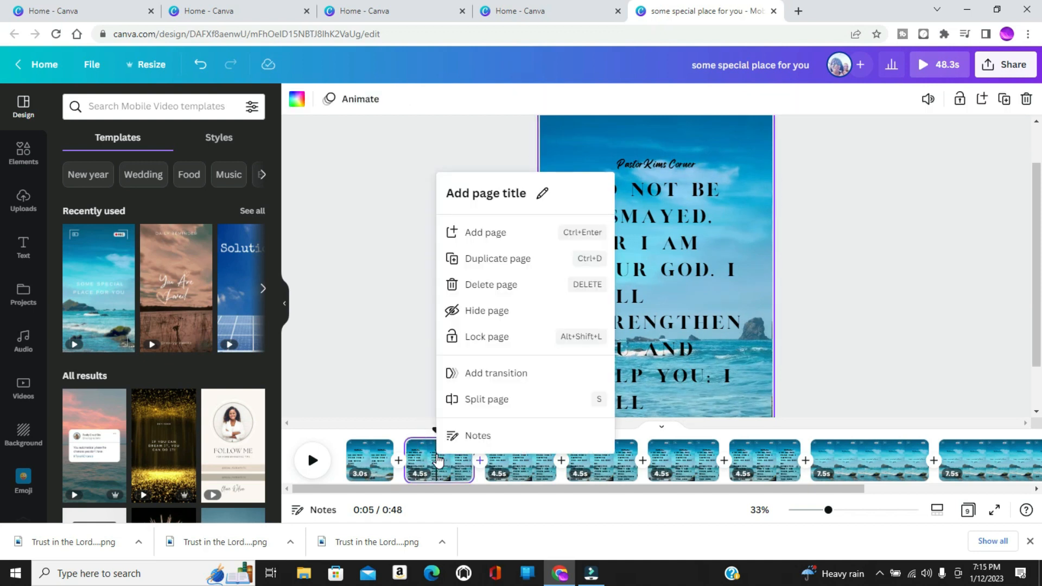
click(482, 401)
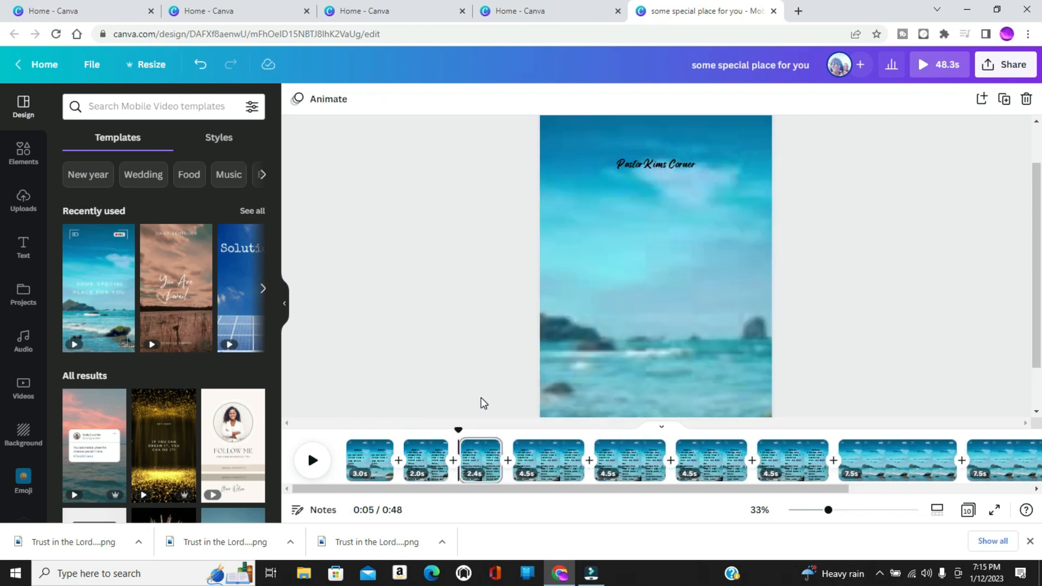
Play back the video from the start, and delete everything after "your God," in the second page's verse.
click(356, 442)
click(314, 462)
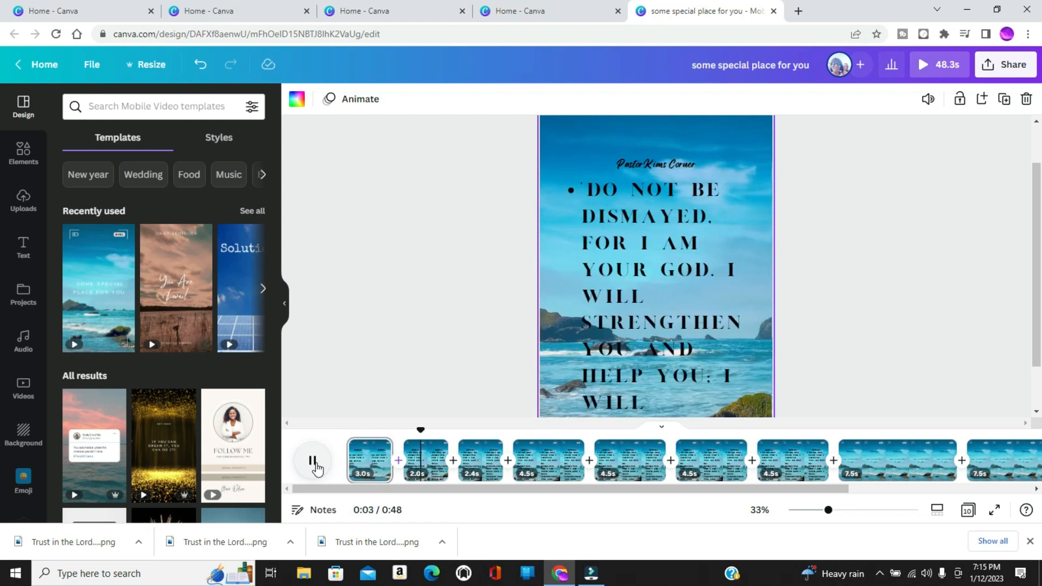
click(316, 463)
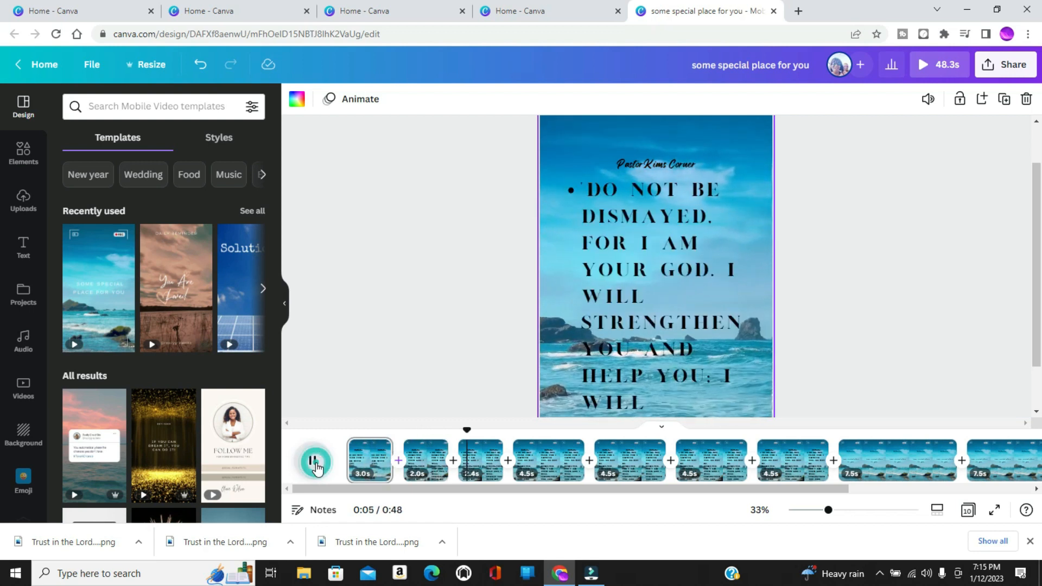
double_click(721, 270)
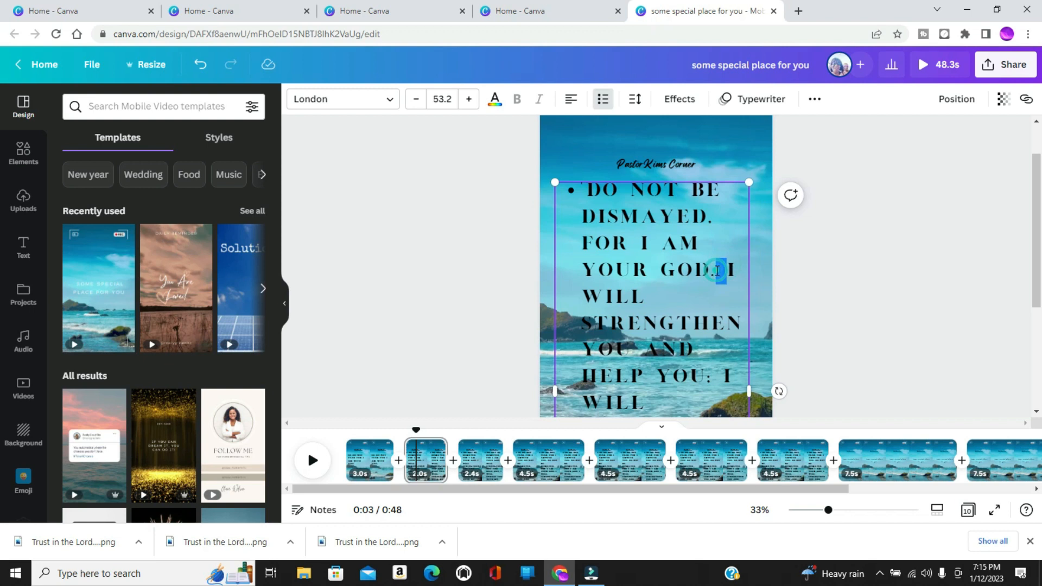
click(723, 270)
drag(722, 282, 736, 378)
key(BackSpace)
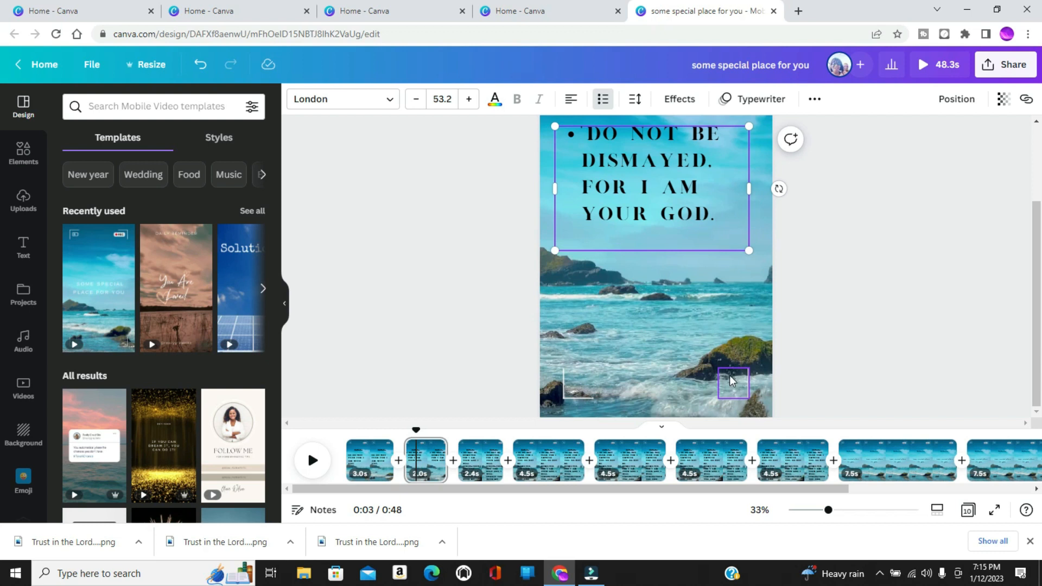
Delete "Do not be dismayed, for I am your God," from the third page's verse.
click(311, 461)
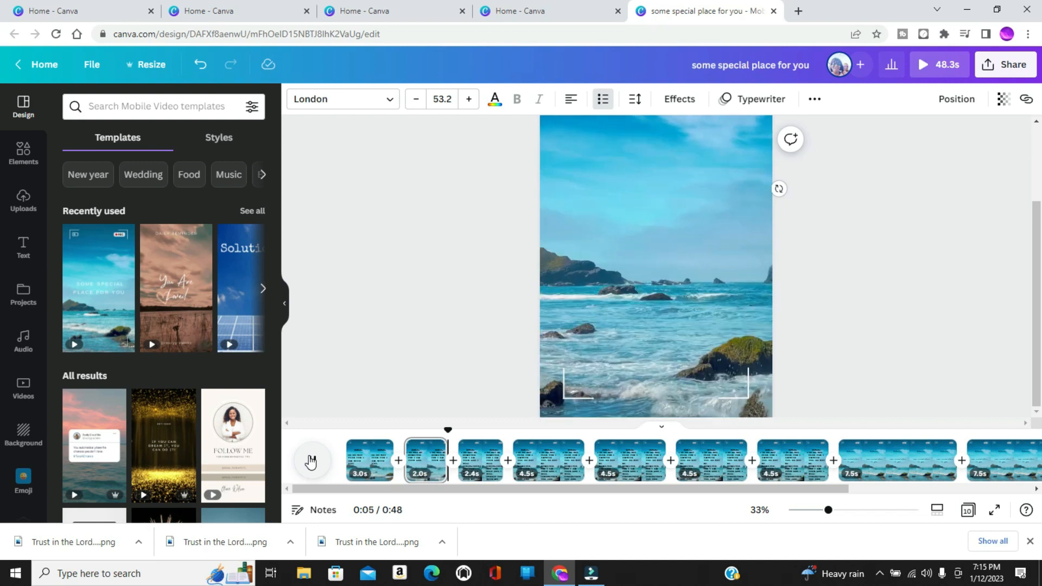
click(311, 462)
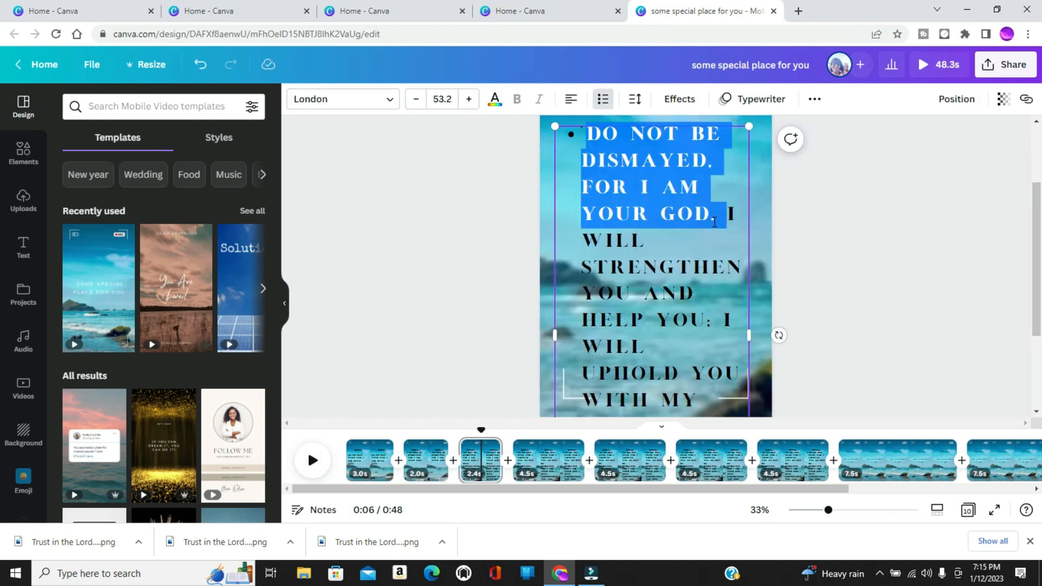
key(BackSpace)
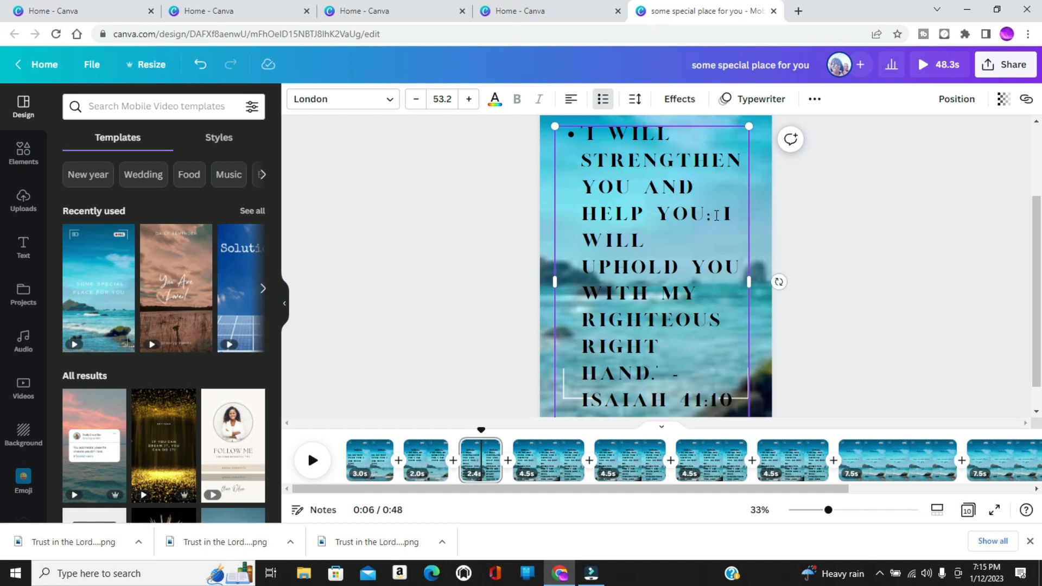
Delete everything after "help you;" in the third page's verse and remove its bullet.
drag(720, 216, 731, 399)
key(BackSpace)
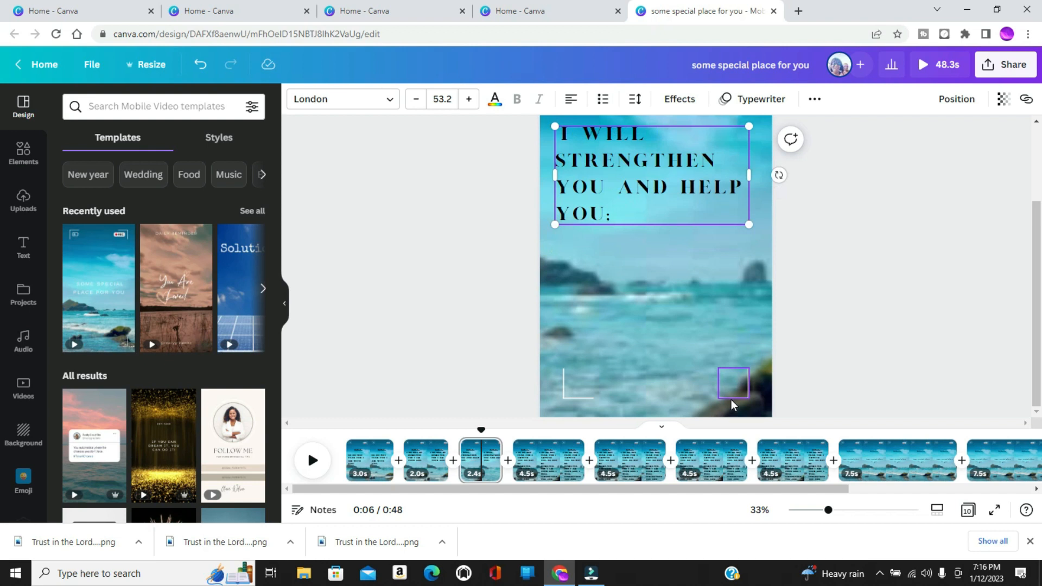
key(ctrl+z)
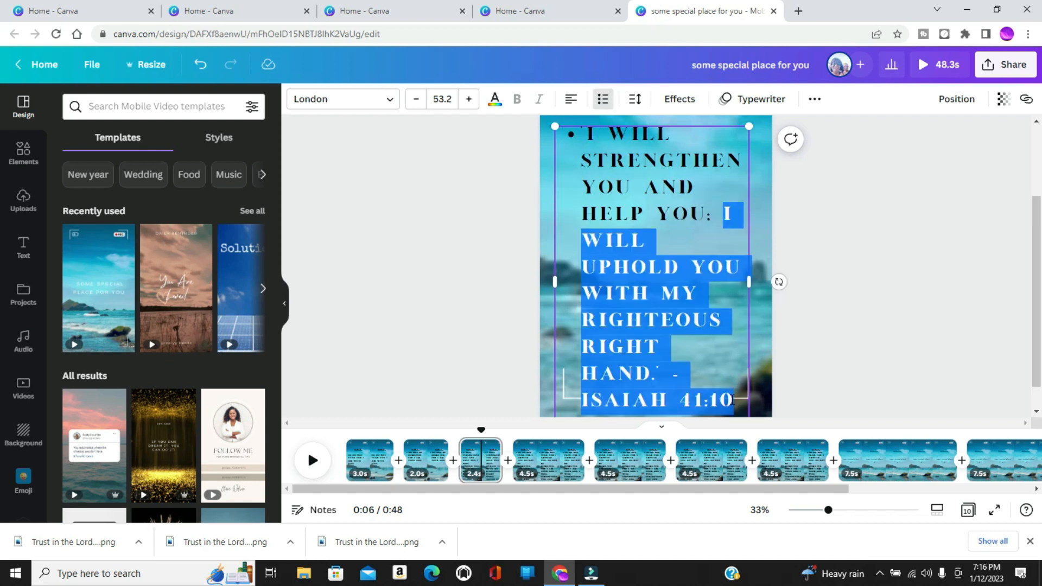
key(BackSpace)
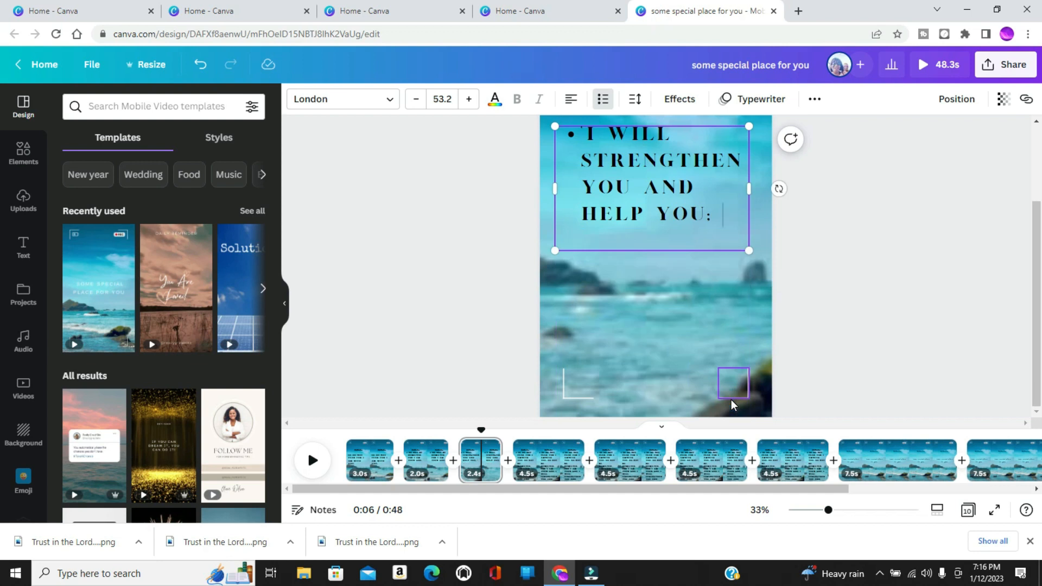
key(BackSpace)
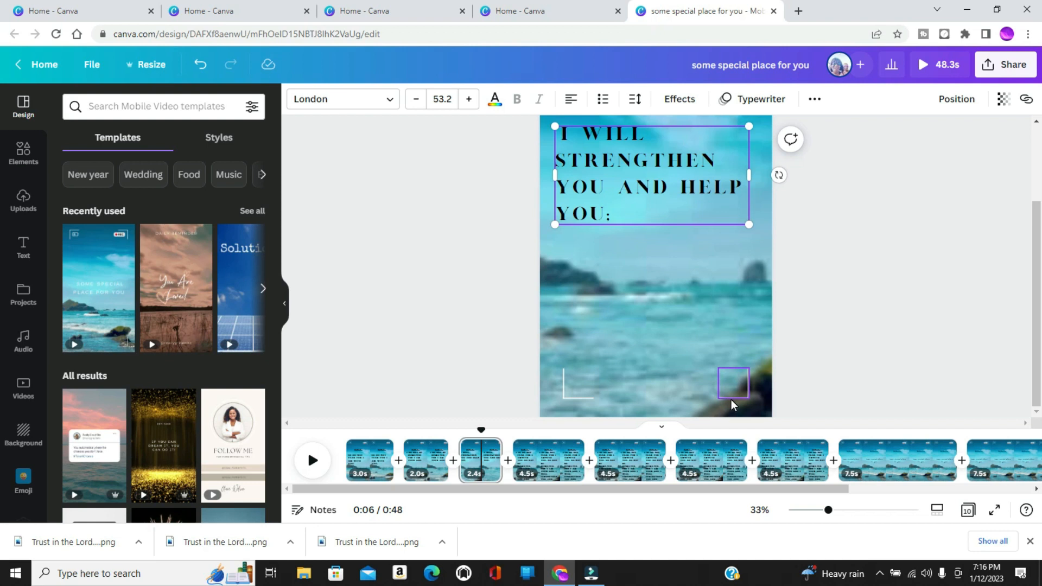
Shorten the fourth page's verse so it starts at "I will uphold you", and remove its bullet.
click(313, 461)
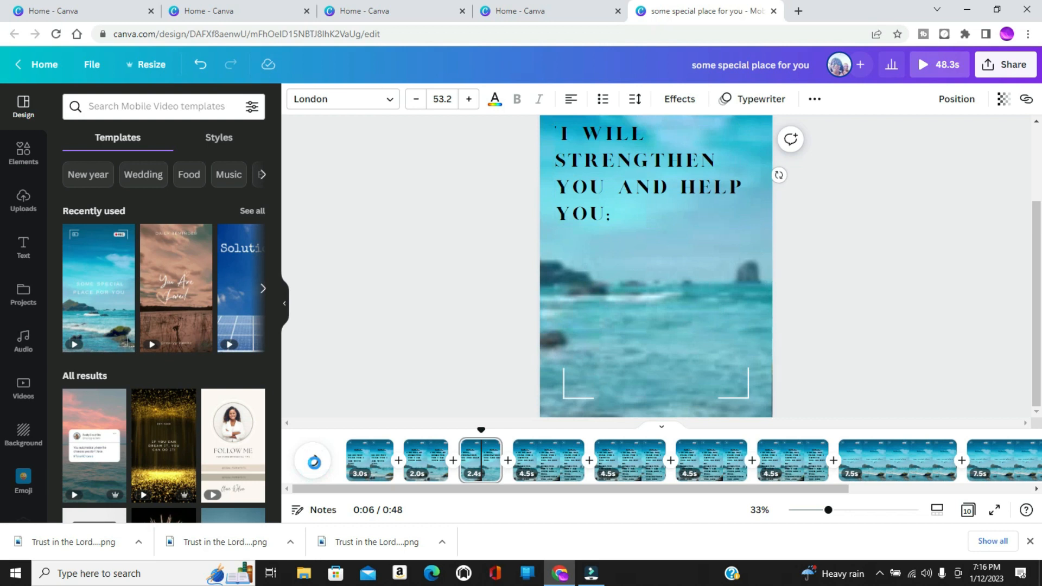
click(605, 151)
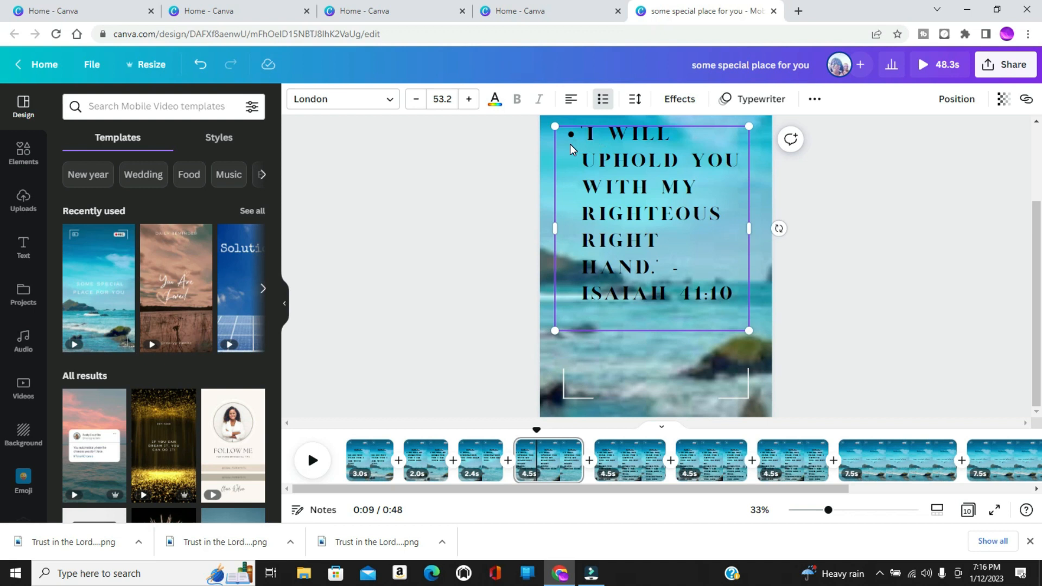
click(601, 109)
click(601, 109)
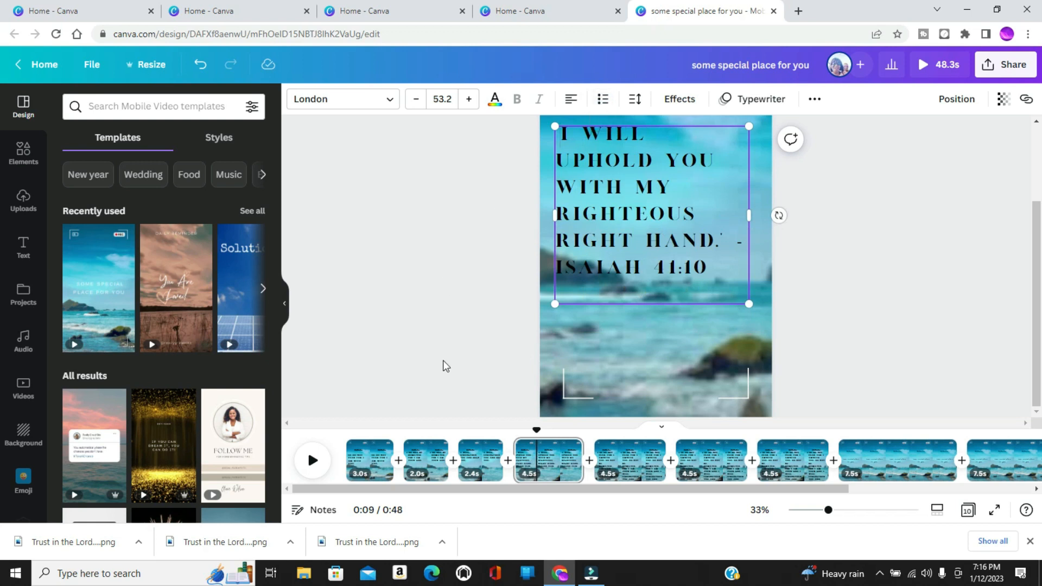
Remove the bullet from the second page's "Do not be dismayed" text.
click(486, 467)
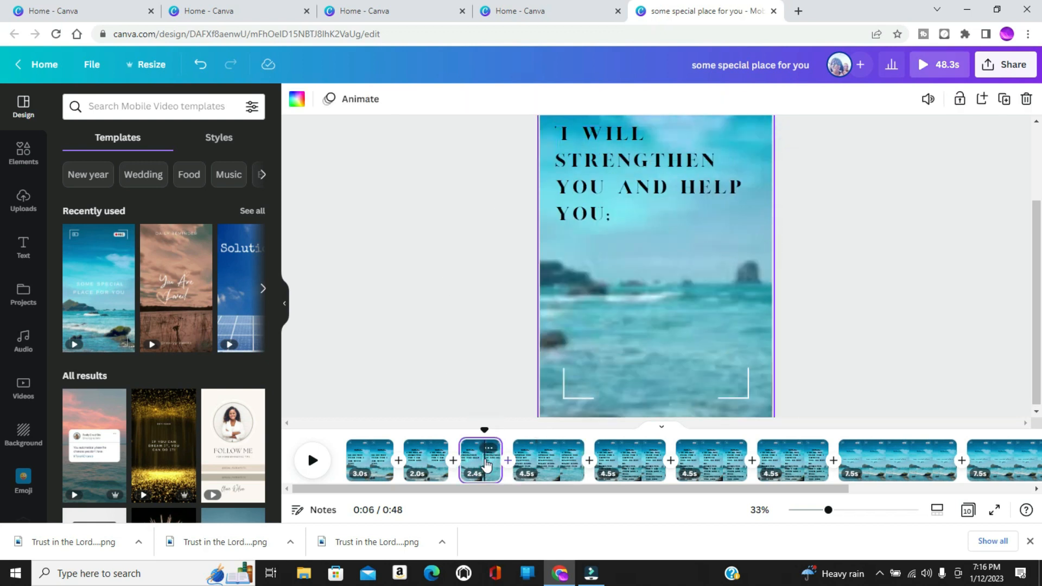
click(426, 465)
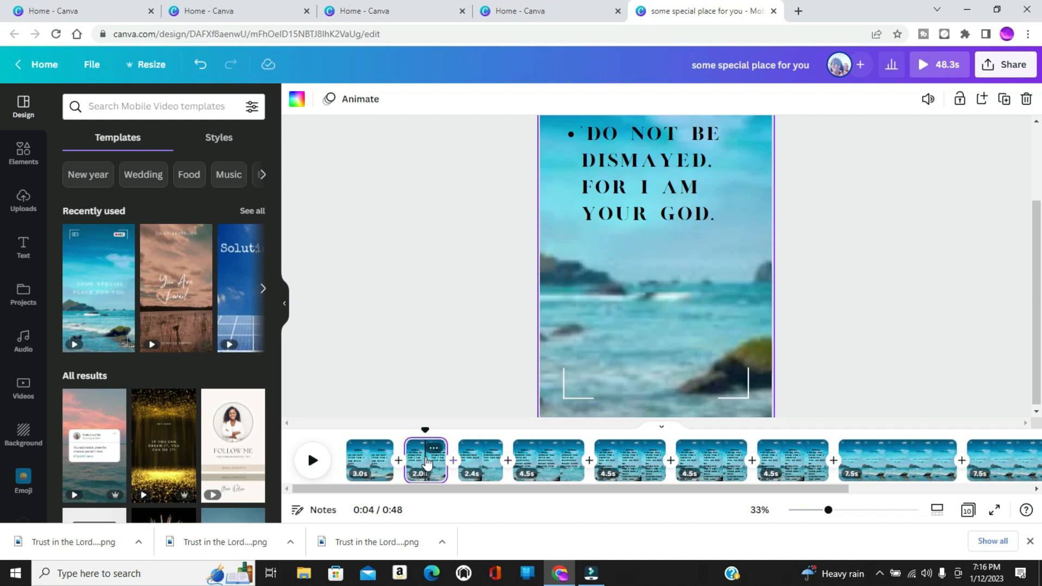
click(586, 142)
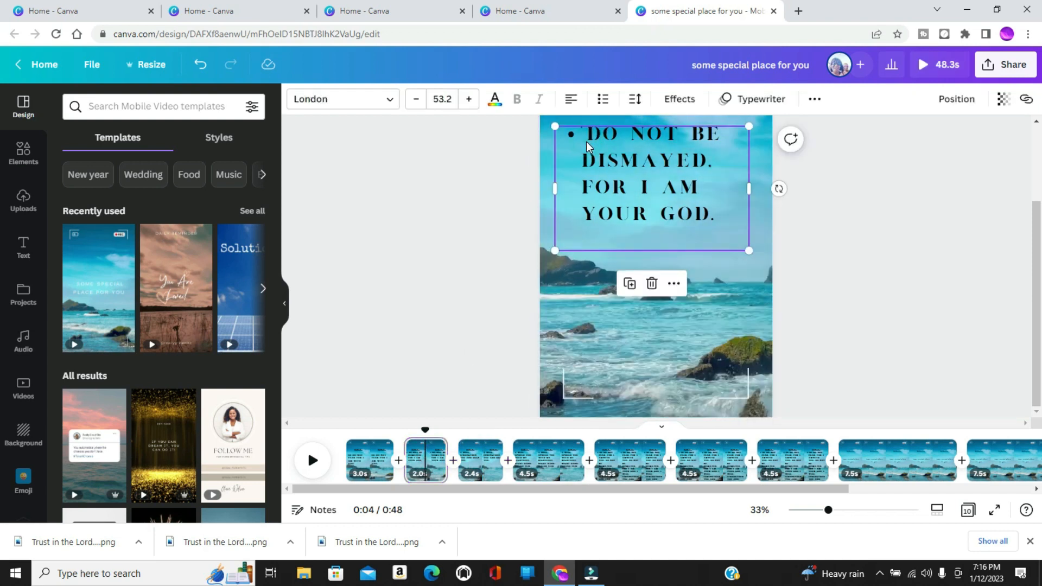
click(603, 101)
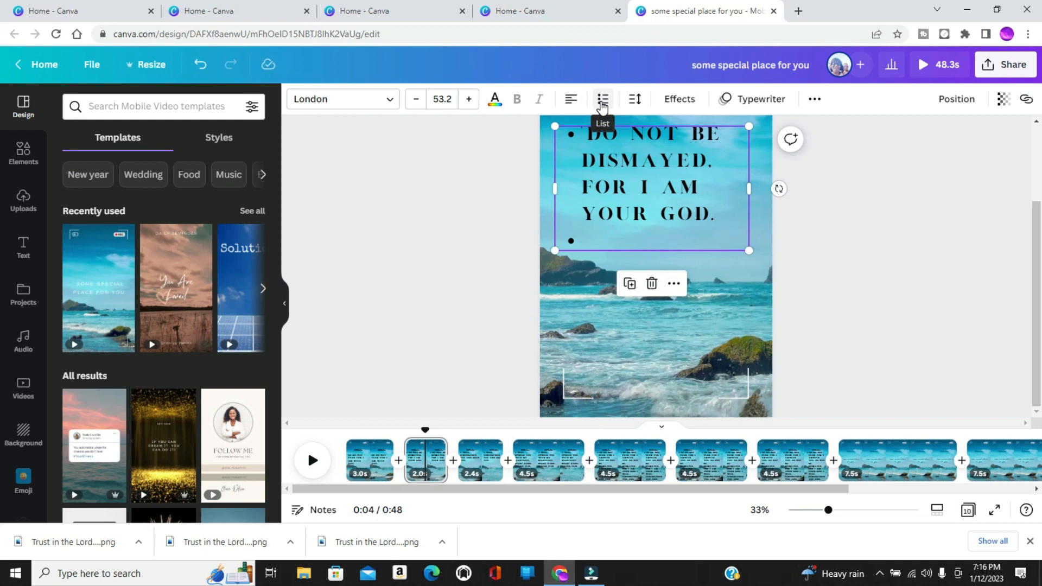
click(601, 103)
click(602, 103)
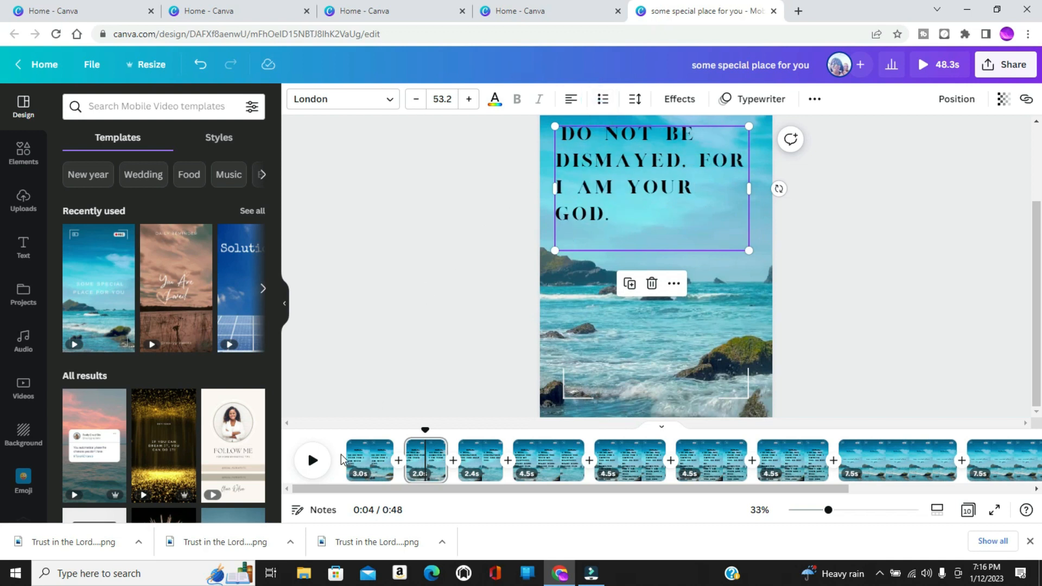
Play the video from the first page through the fourth page to check the verse text and timing.
click(357, 458)
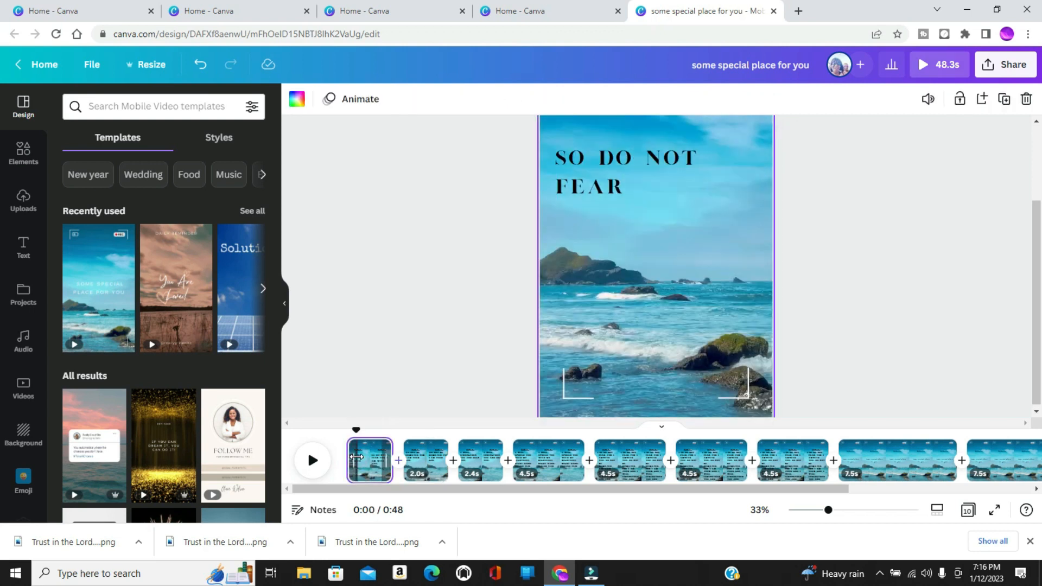
click(313, 462)
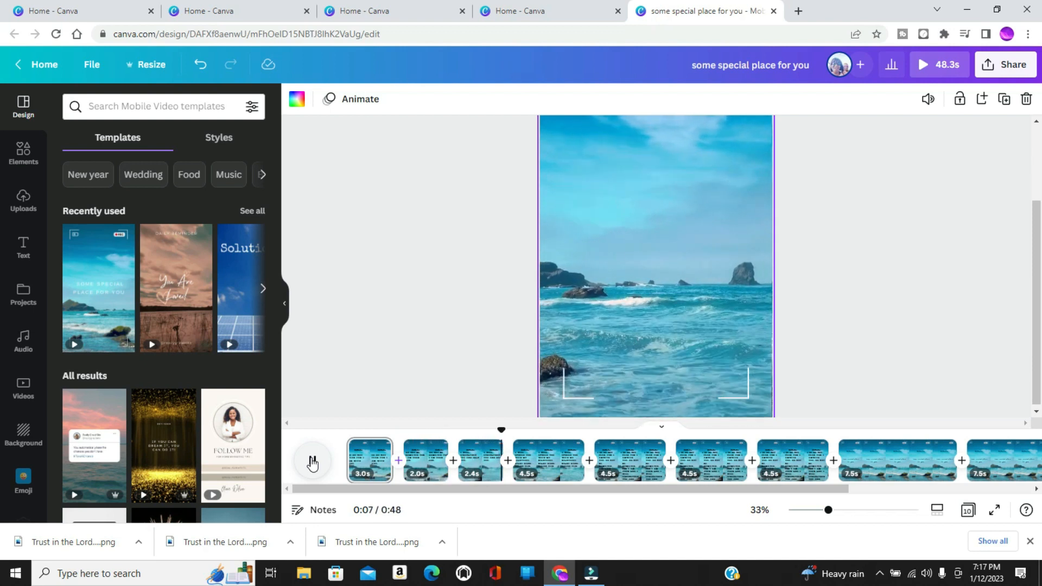
click(312, 462)
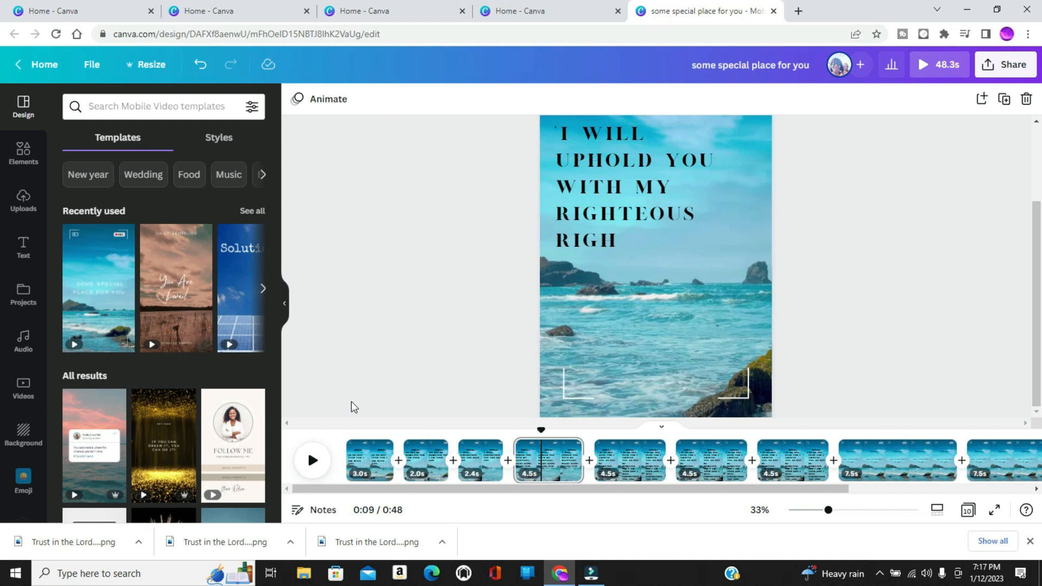
click(314, 462)
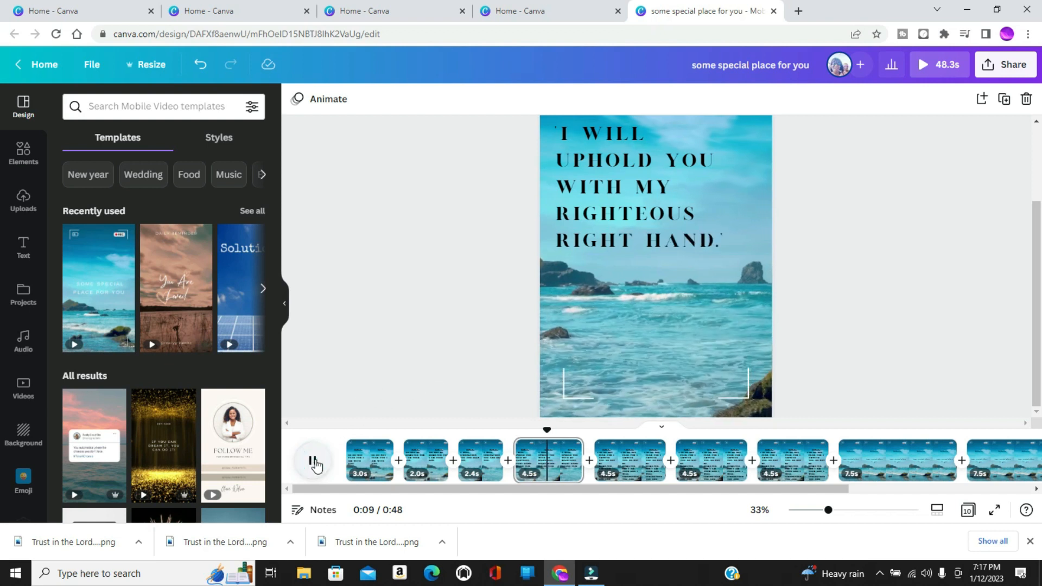
click(314, 463)
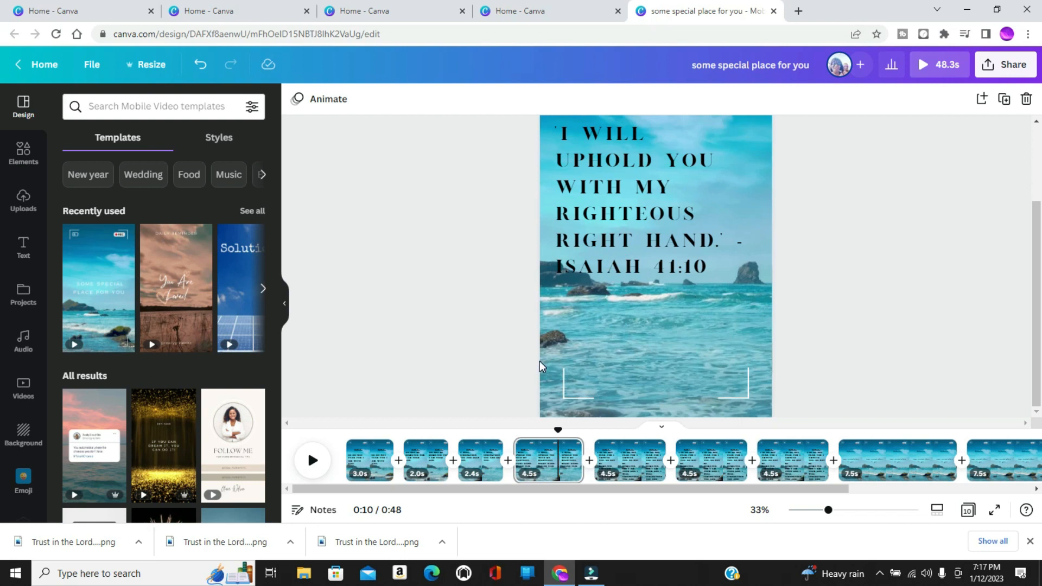
Delete the three full-verse pages after the fourth page and the first two "some special place for you" pages.
click(638, 461)
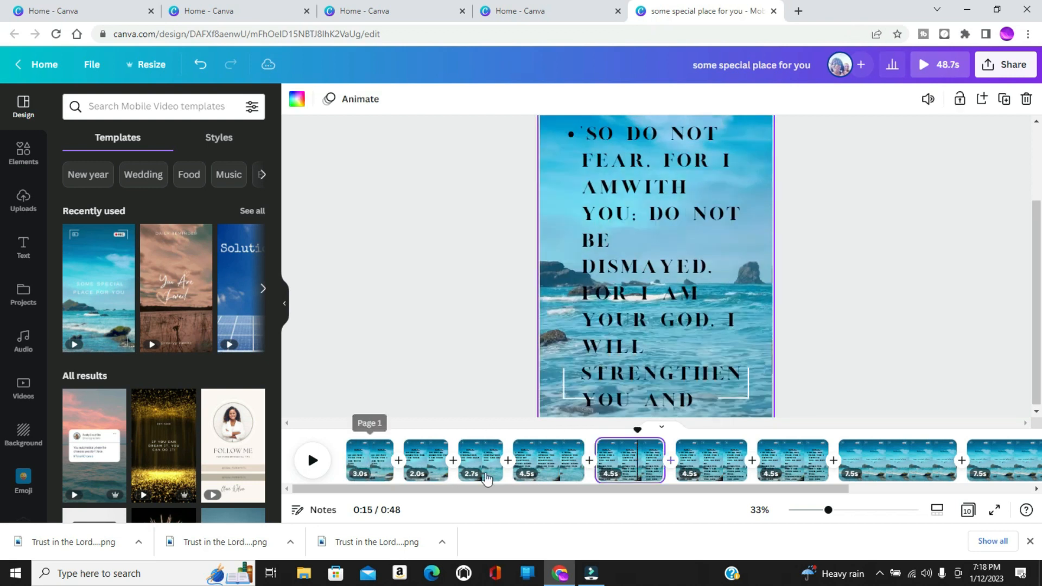
click(549, 473)
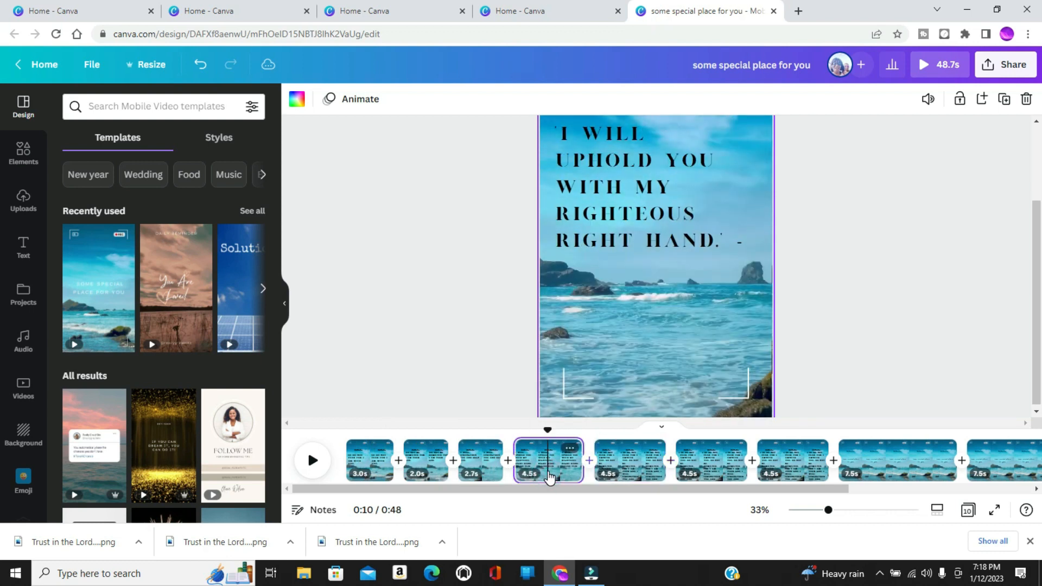
click(624, 470)
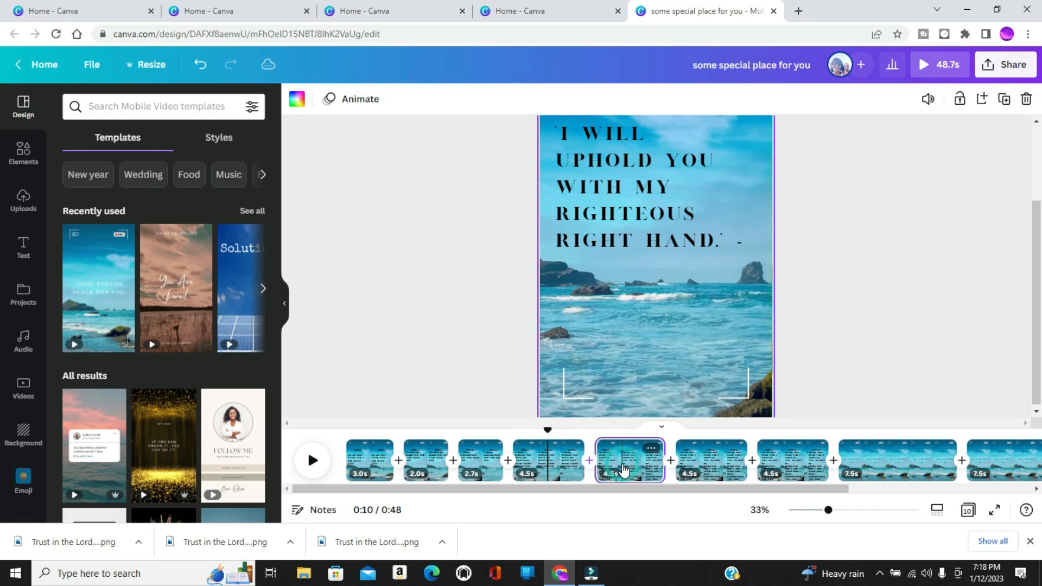
key(Delete)
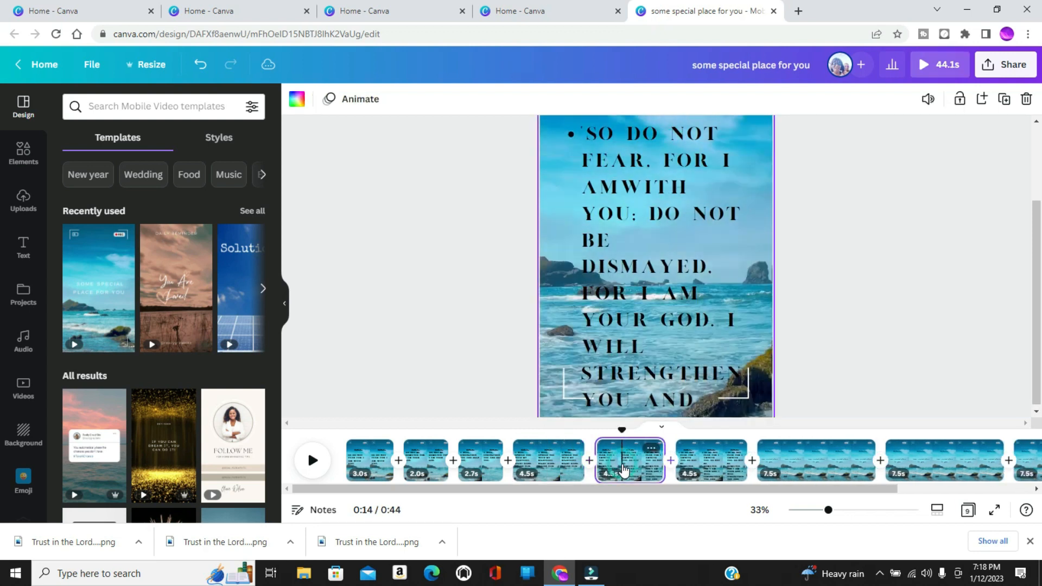
key(Delete)
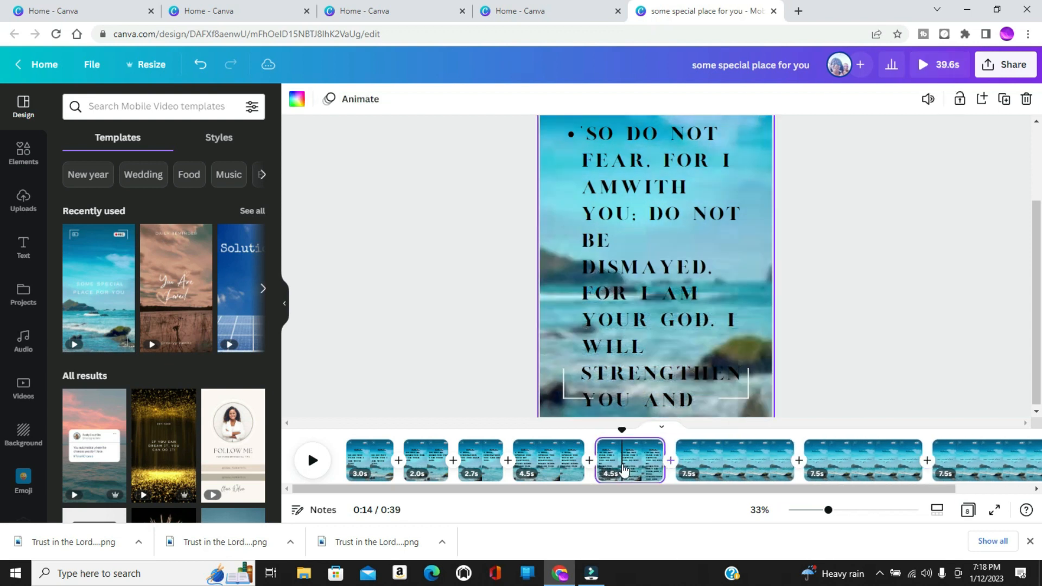
key(Delete)
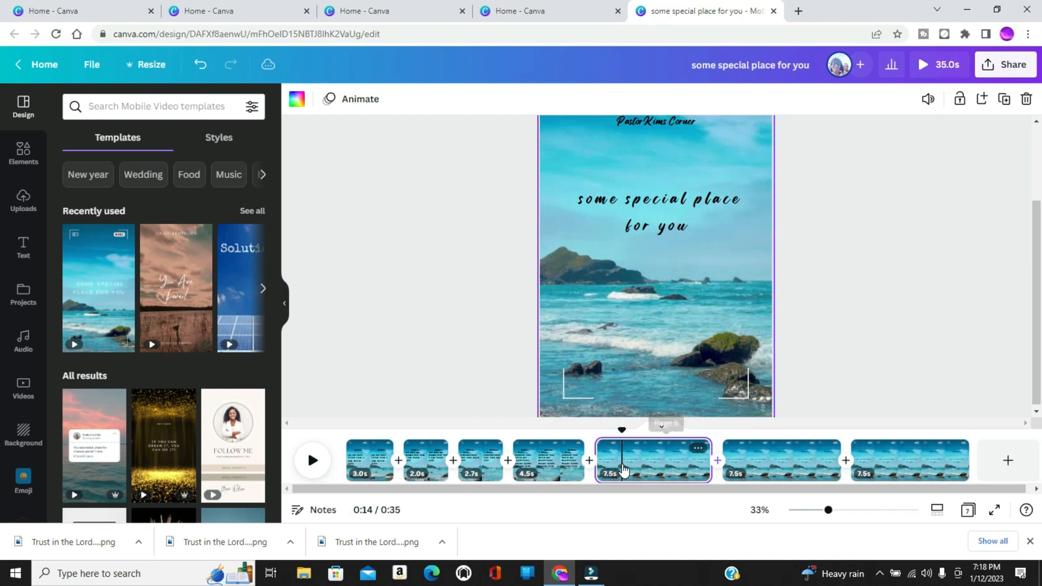
key(Delete)
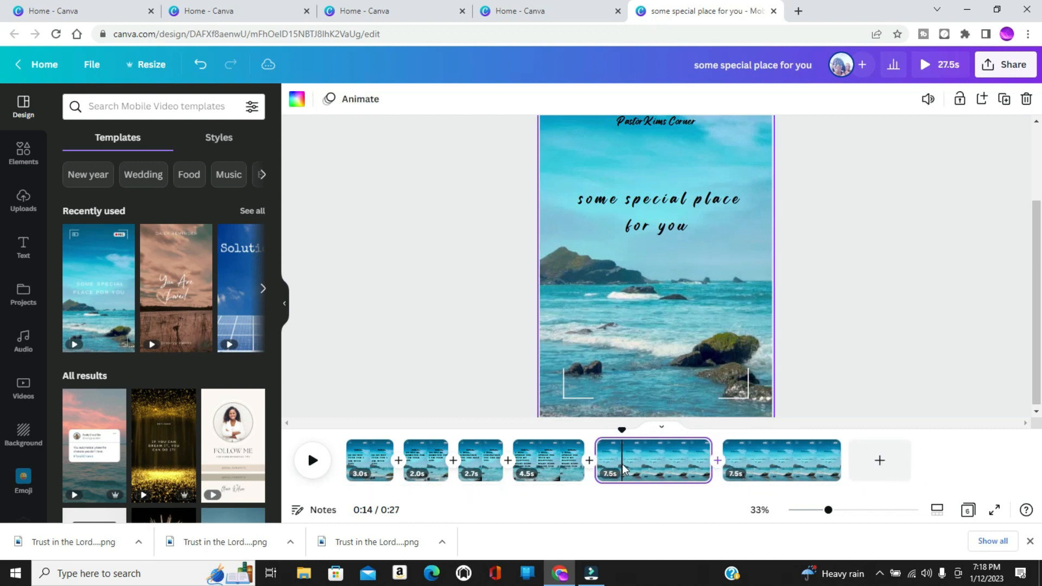
key(Delete)
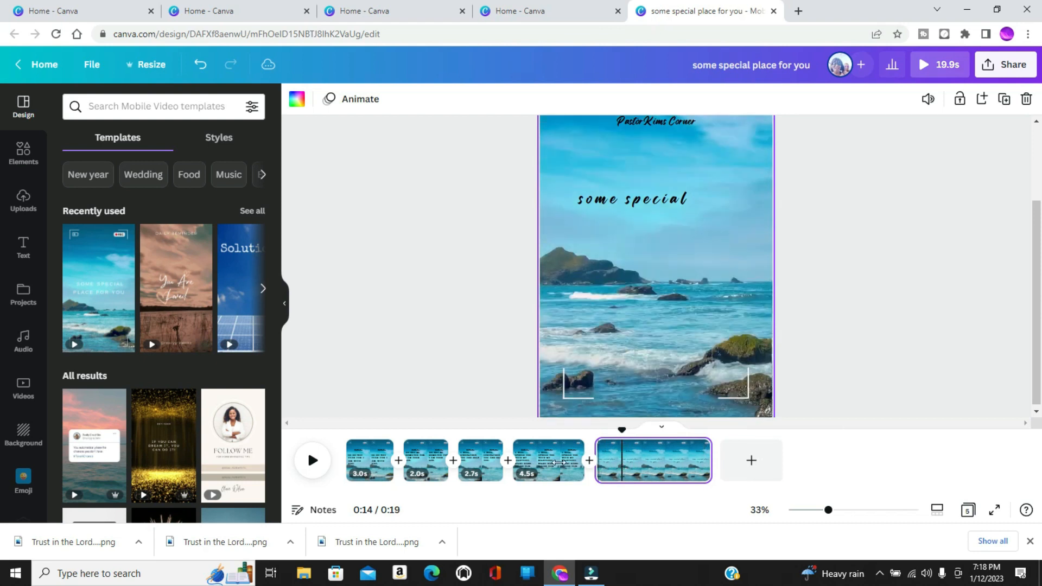
Delete the "some special place for you" text from the fifth page and shorten that page to 4.6 seconds.
click(630, 204)
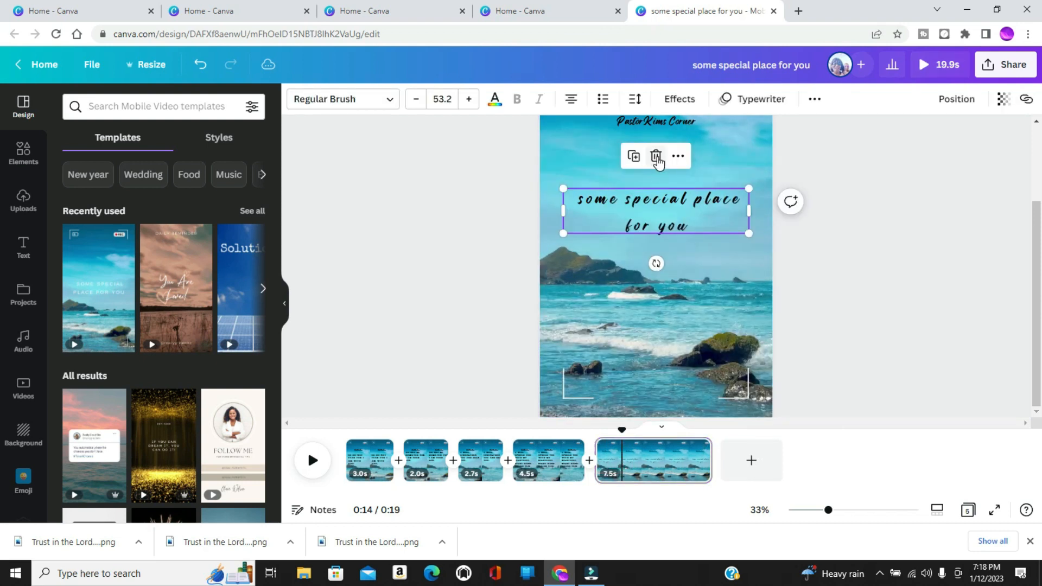
click(656, 157)
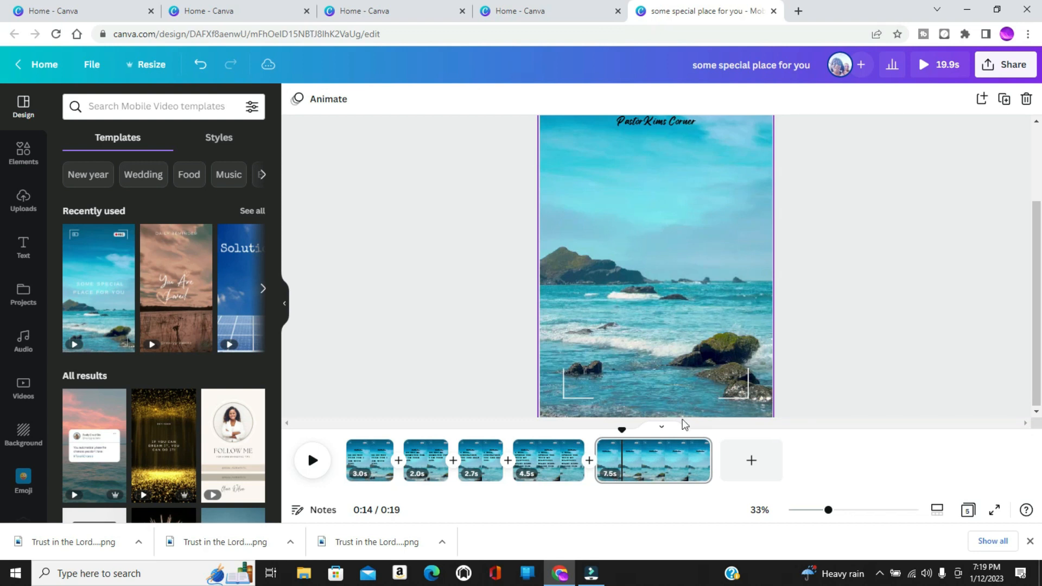
click(663, 468)
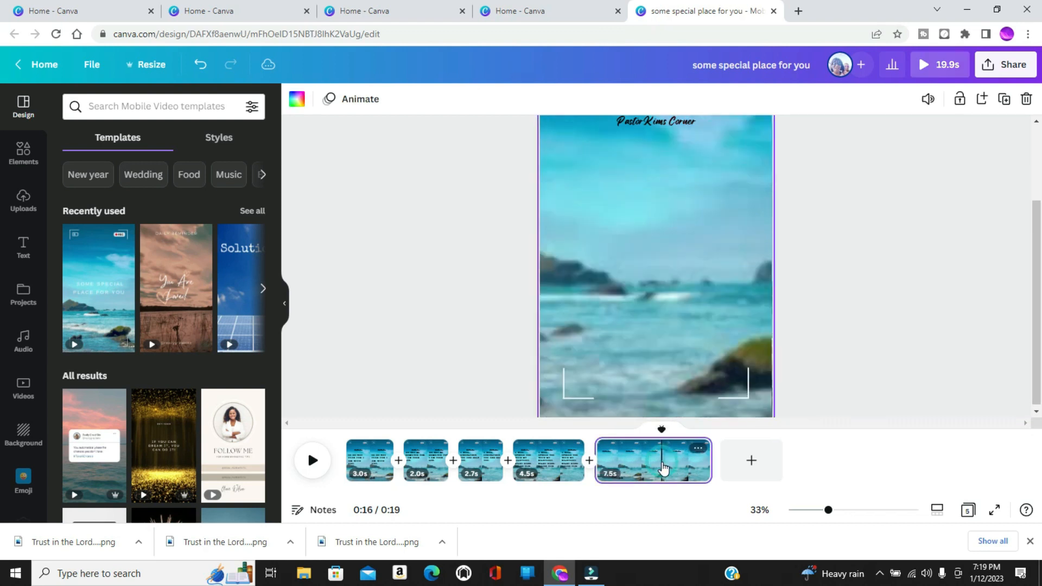
drag(709, 461, 663, 463)
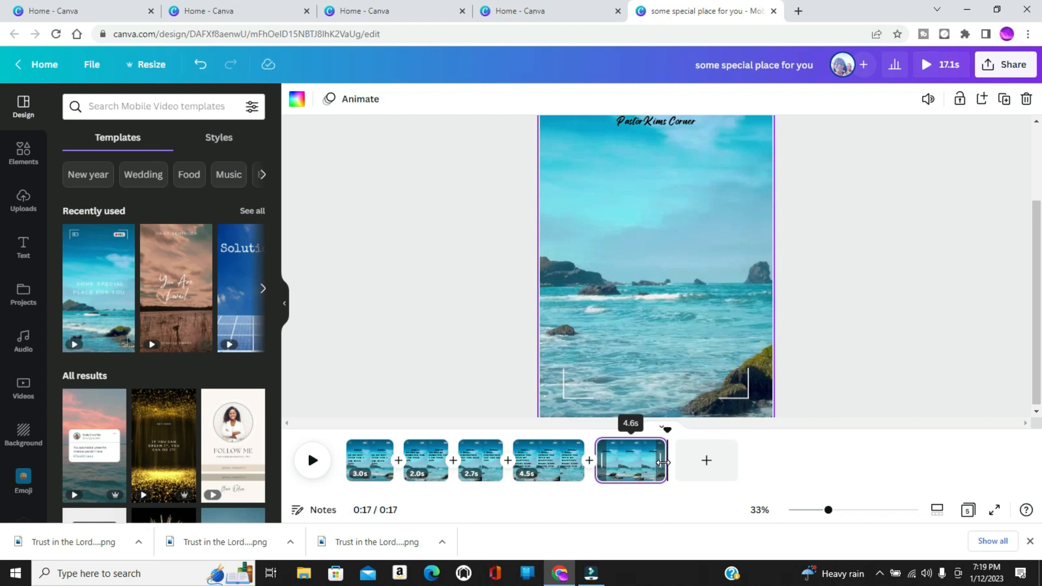
Lengthen the second page to 3.0 seconds and preview the whole video.
click(543, 460)
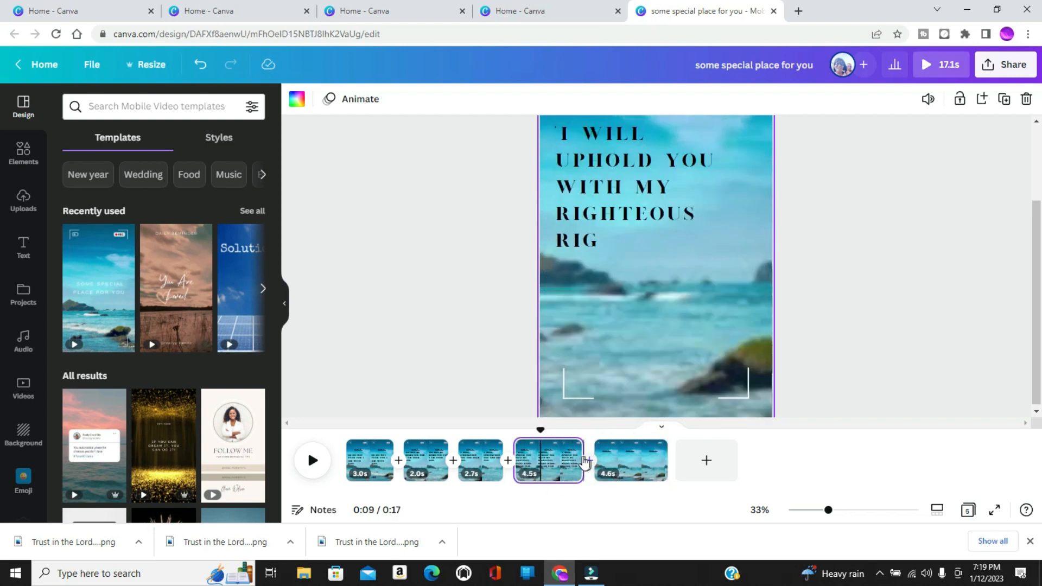
click(463, 346)
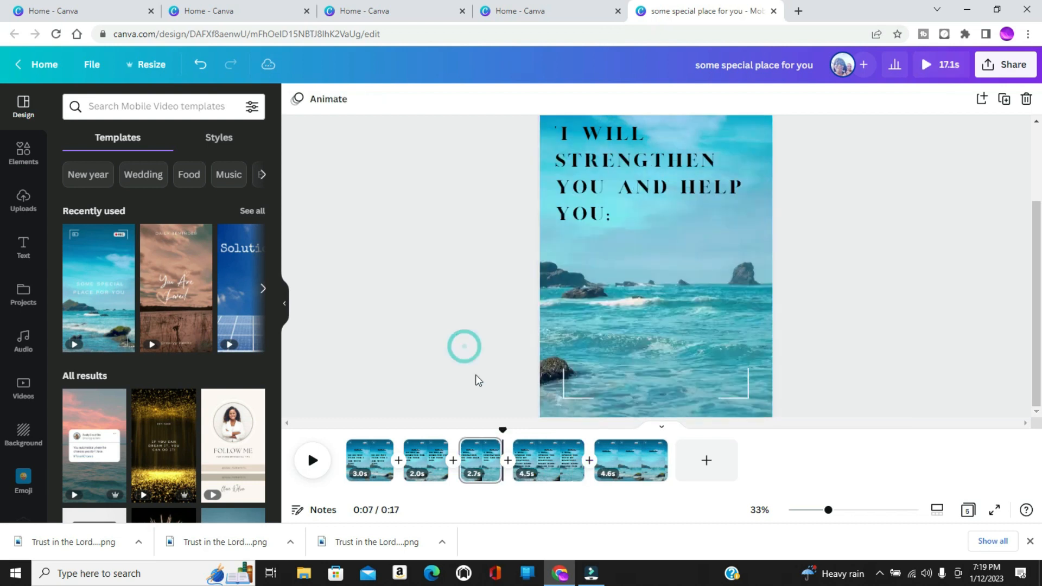
click(437, 456)
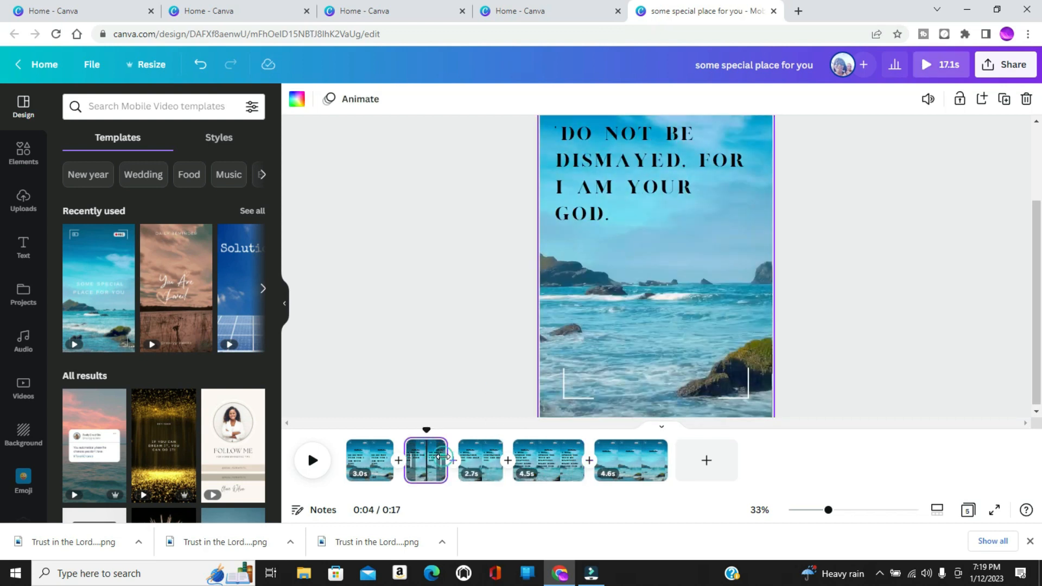
drag(442, 458, 458, 459)
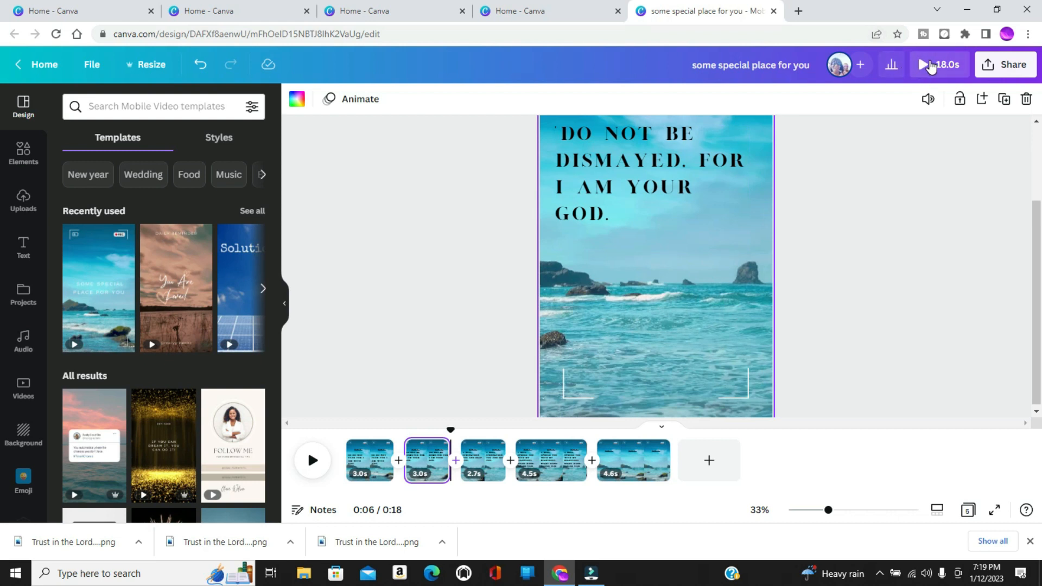
click(930, 64)
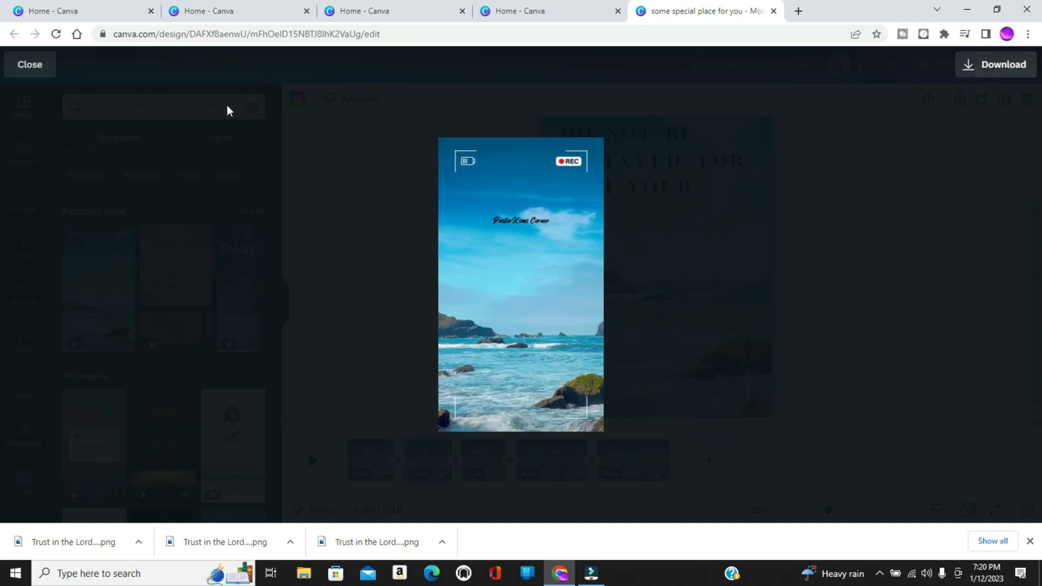
click(33, 66)
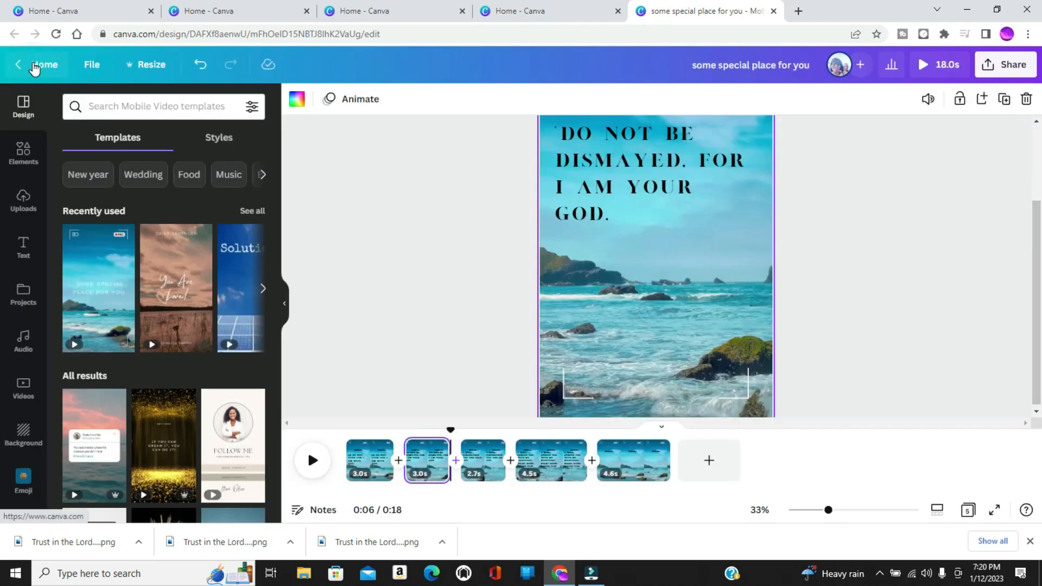
Lengthen the first page to 4.3 seconds and the second to 4.2 seconds, and preview the whole video.
click(366, 465)
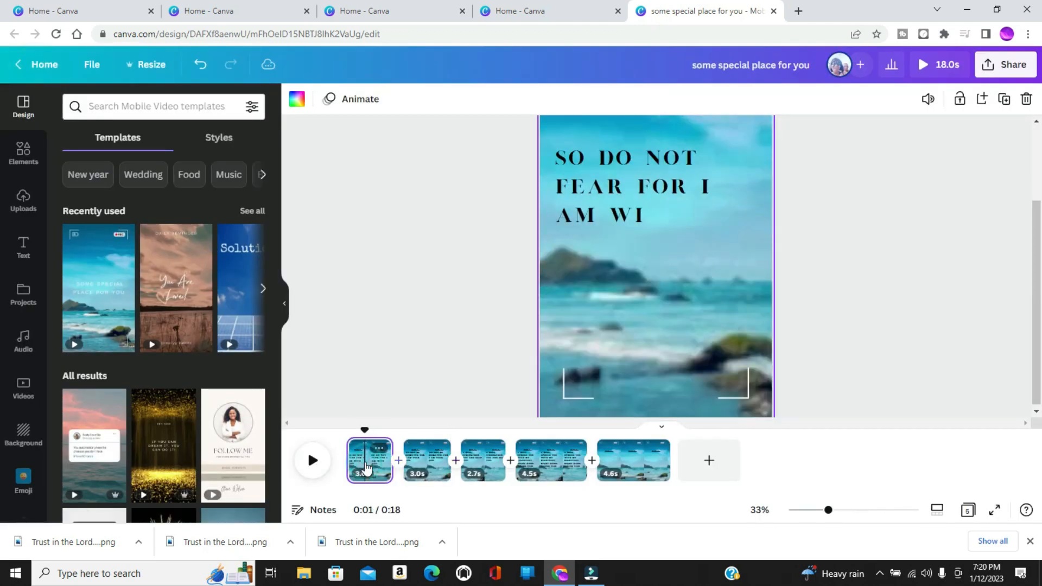
drag(389, 456, 410, 460)
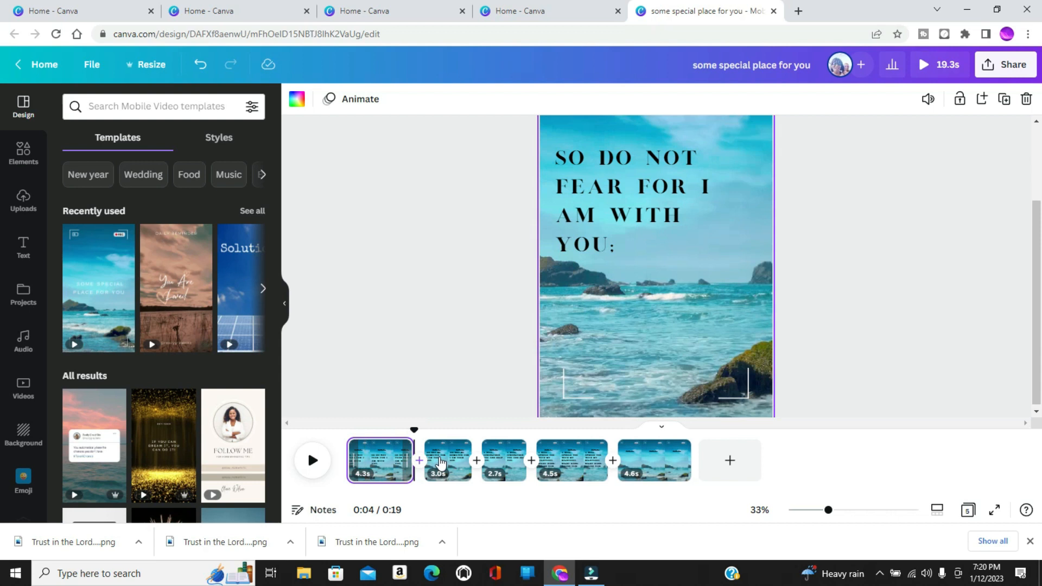
click(451, 458)
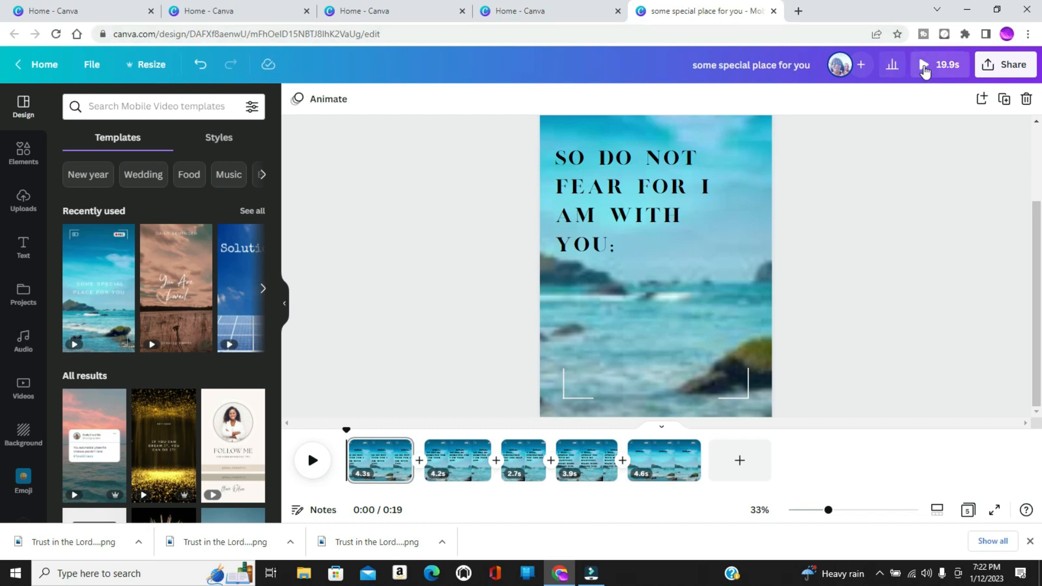
click(925, 68)
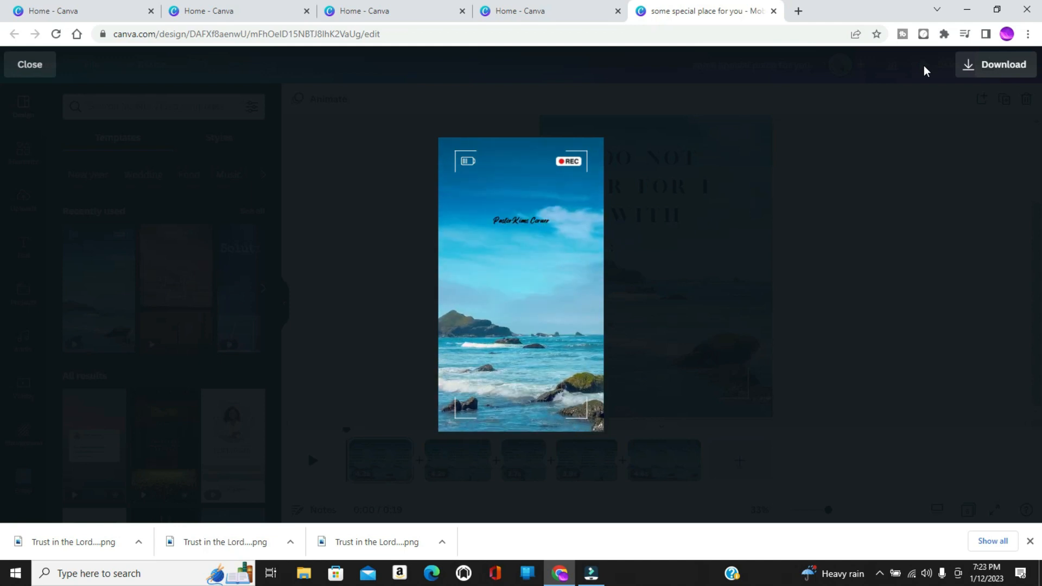
click(22, 64)
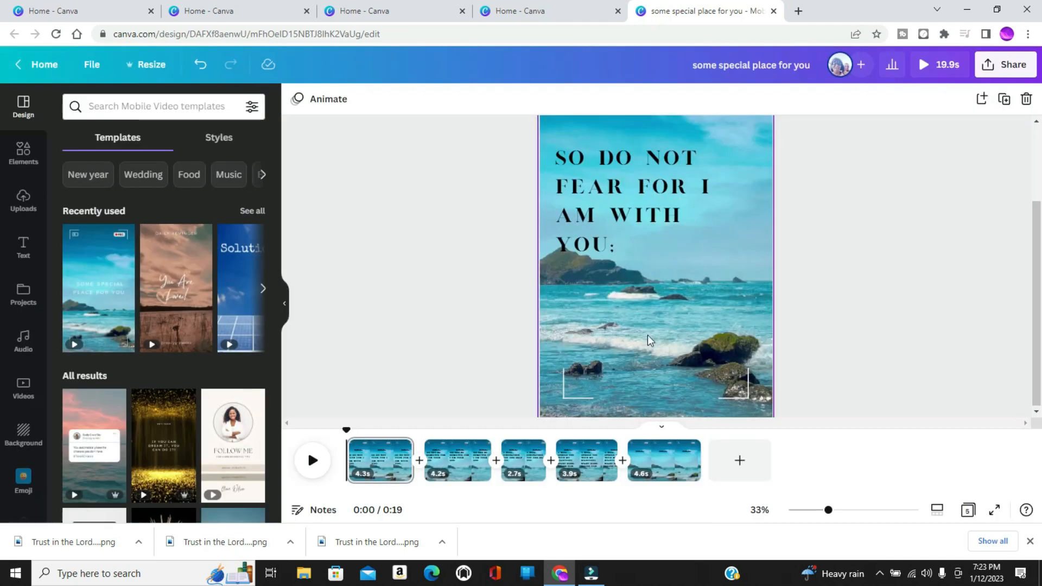
Lengthen the fourth page, with the "I will uphold you" verse, to 4.5 seconds.
click(678, 461)
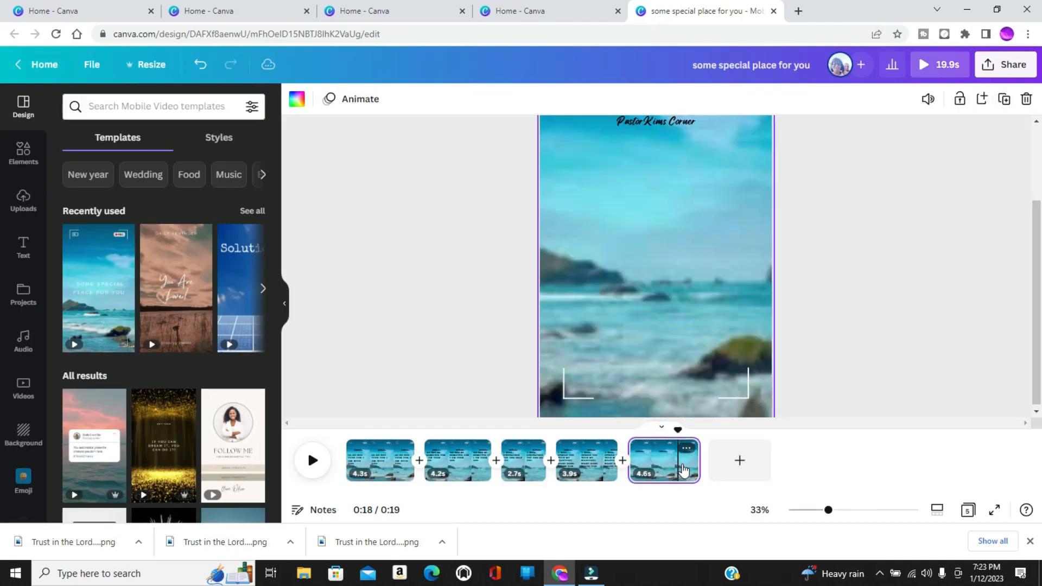
click(594, 461)
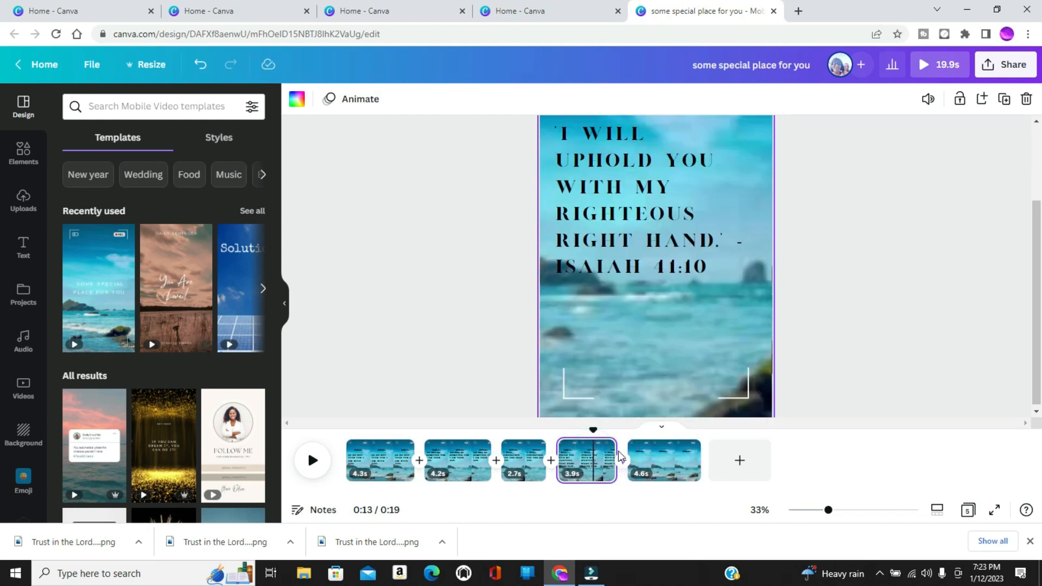
click(618, 451)
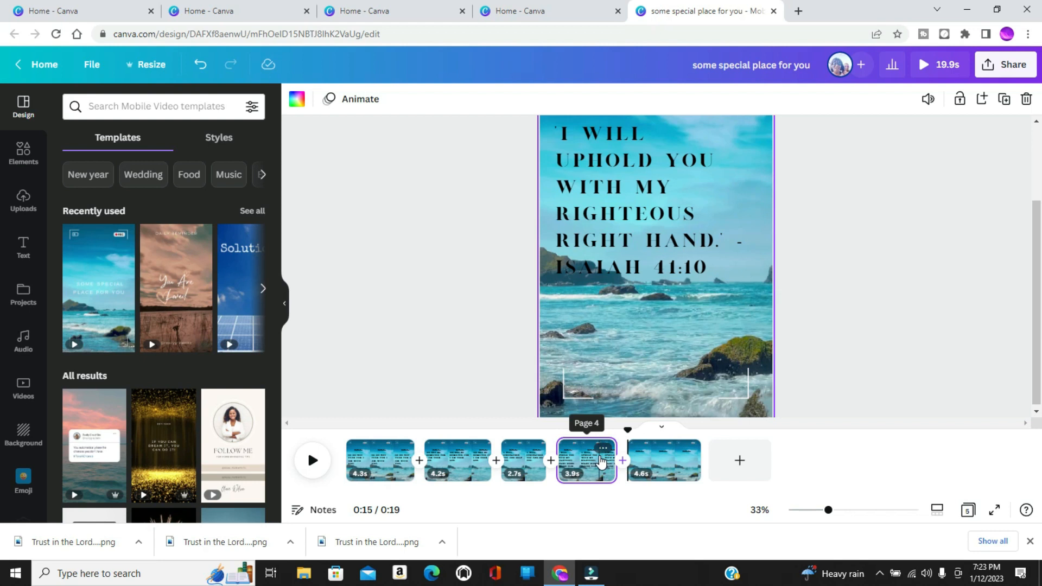
click(601, 460)
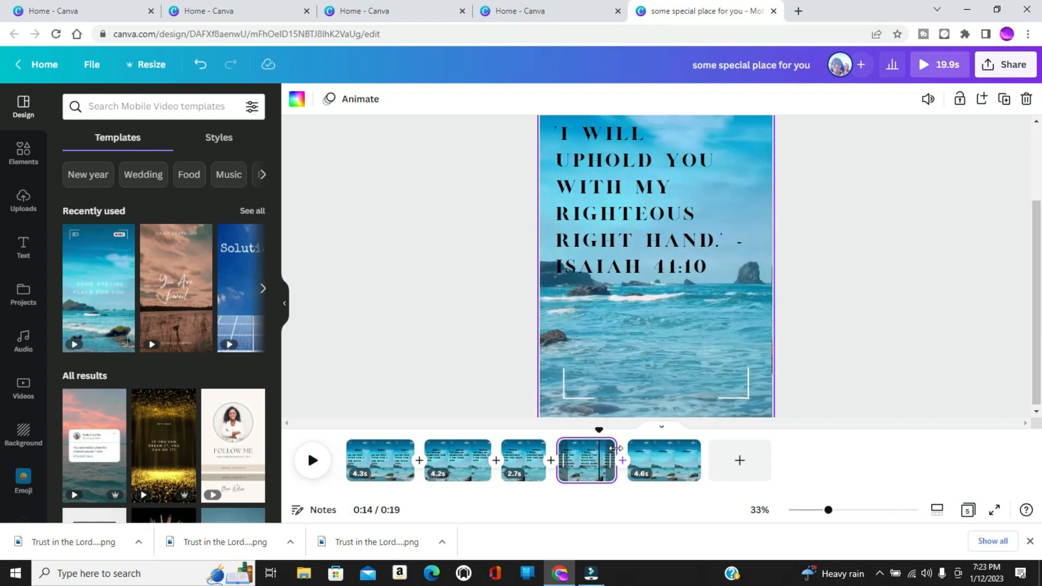
drag(626, 453, 630, 451)
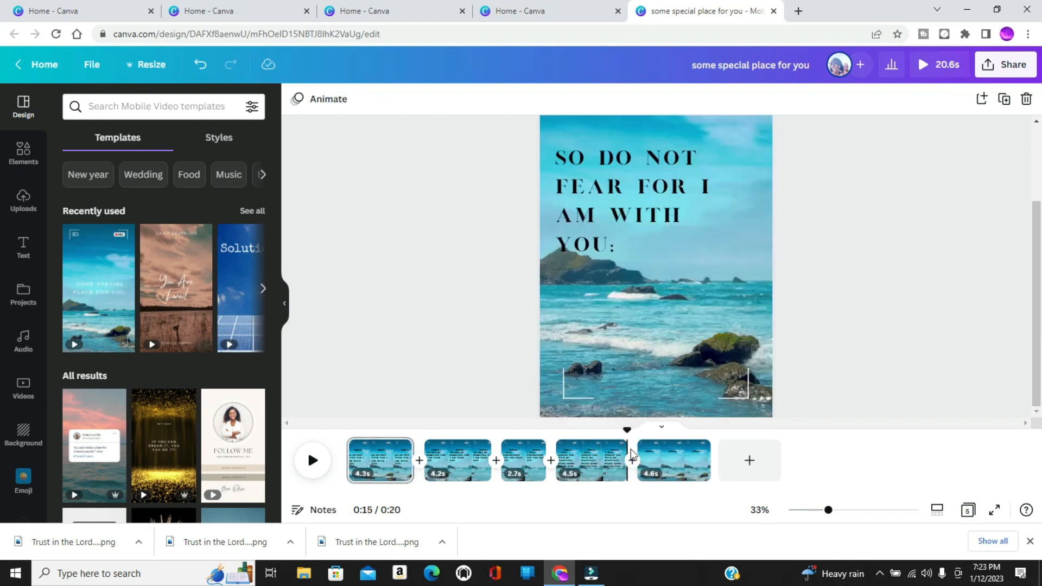
Search the elements for "youtube" with the fifth page selected and show all matching graphics.
click(681, 466)
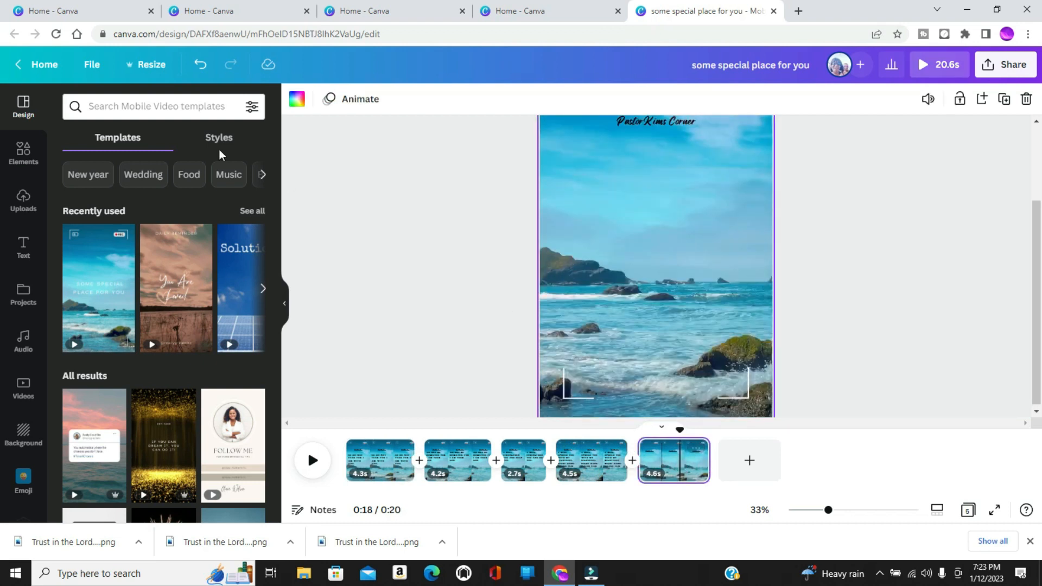
click(24, 158)
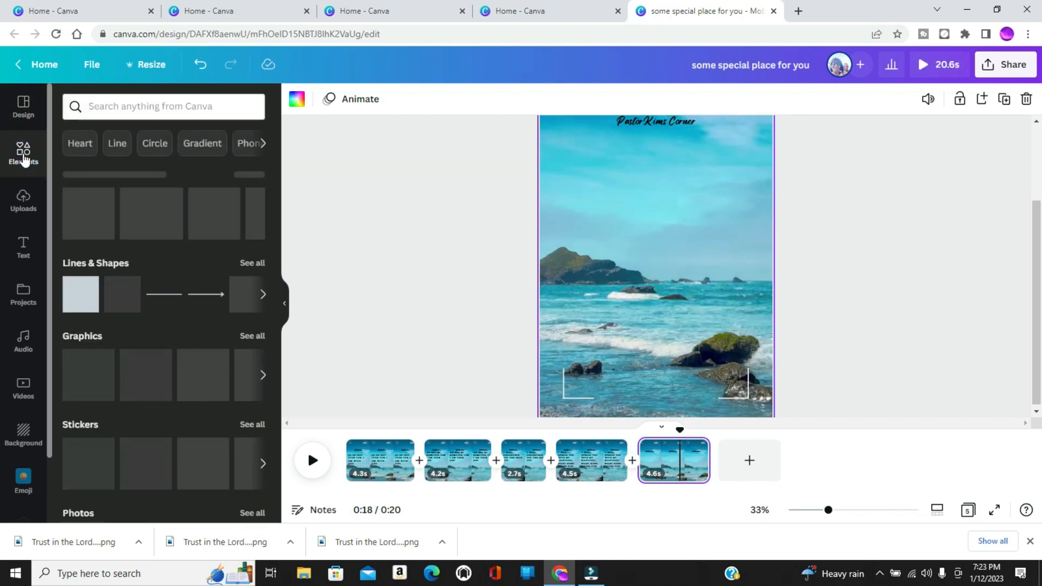
click(114, 108)
text(youtubr)
key(BackSpace)
text(e)
key(Return)
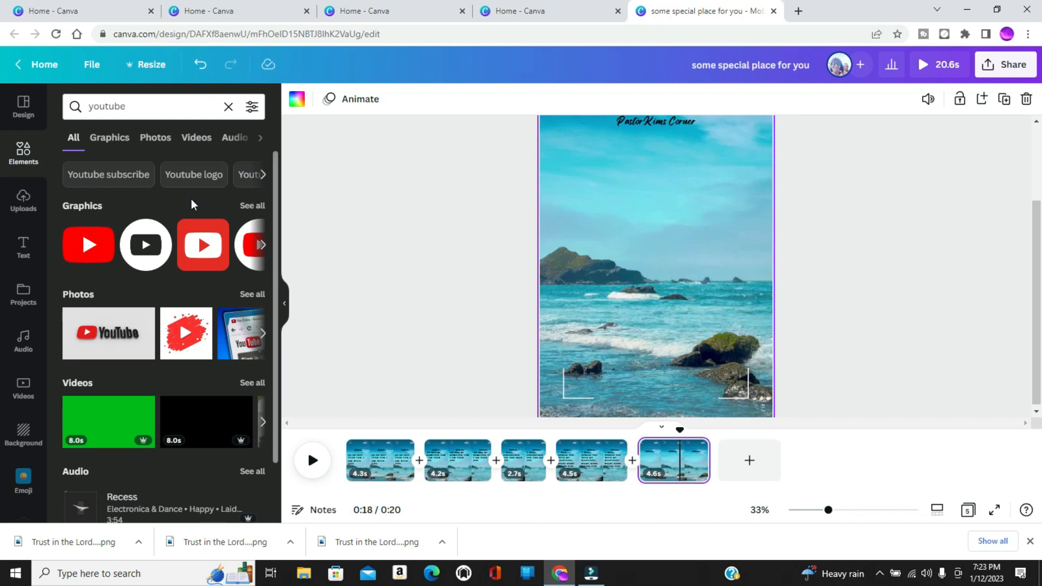
click(253, 209)
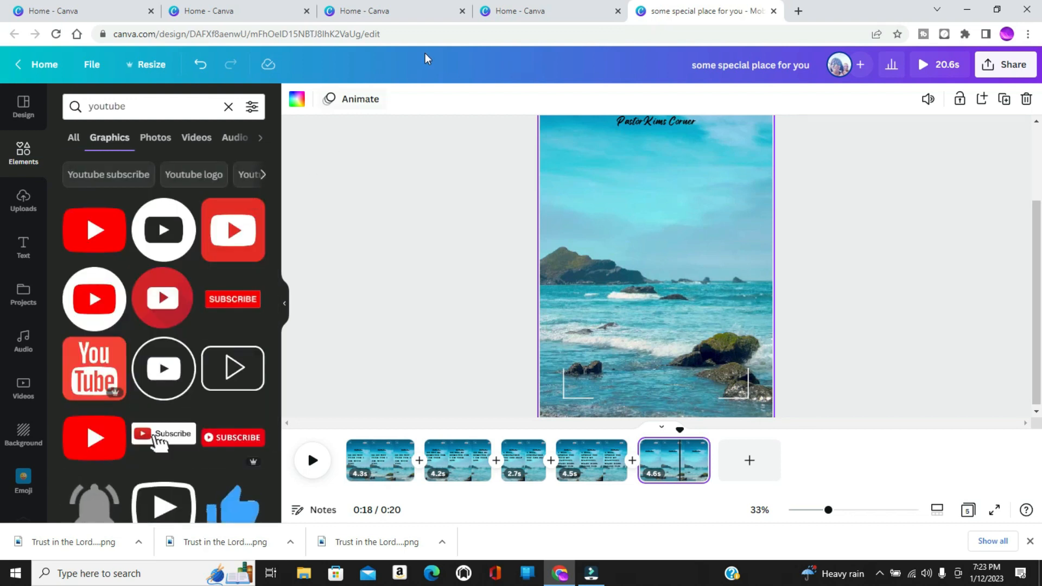
Lower the channel name text on the fifth page and add the round white YouTube logo, scaled down and centred beneath it.
click(646, 123)
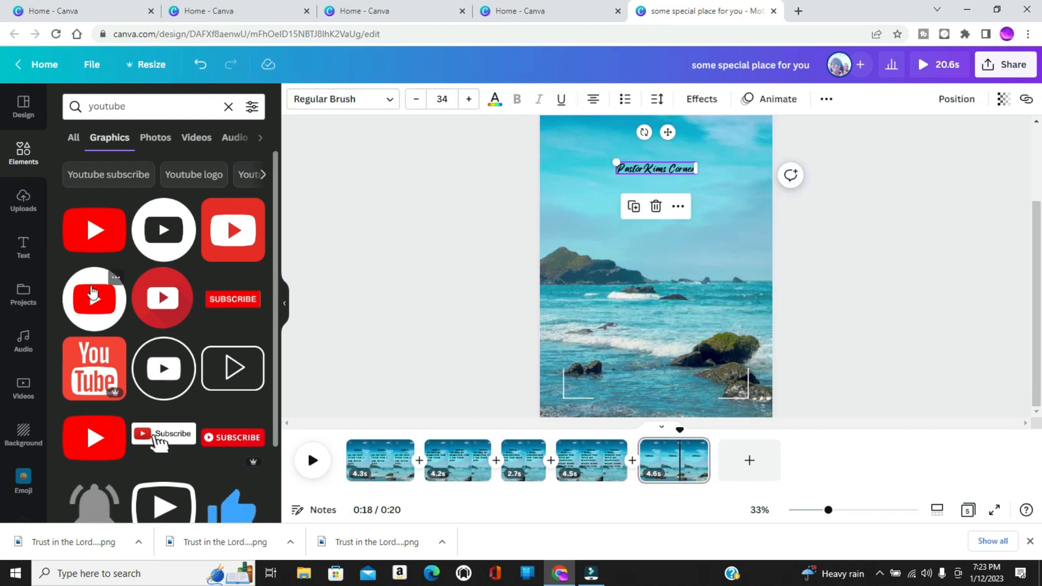
click(92, 296)
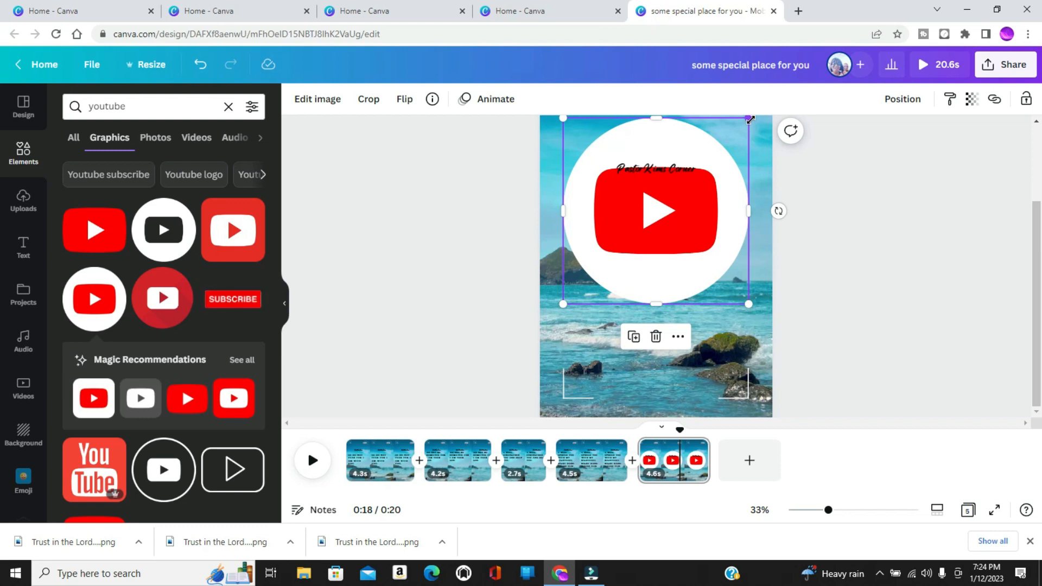
drag(749, 118, 669, 201)
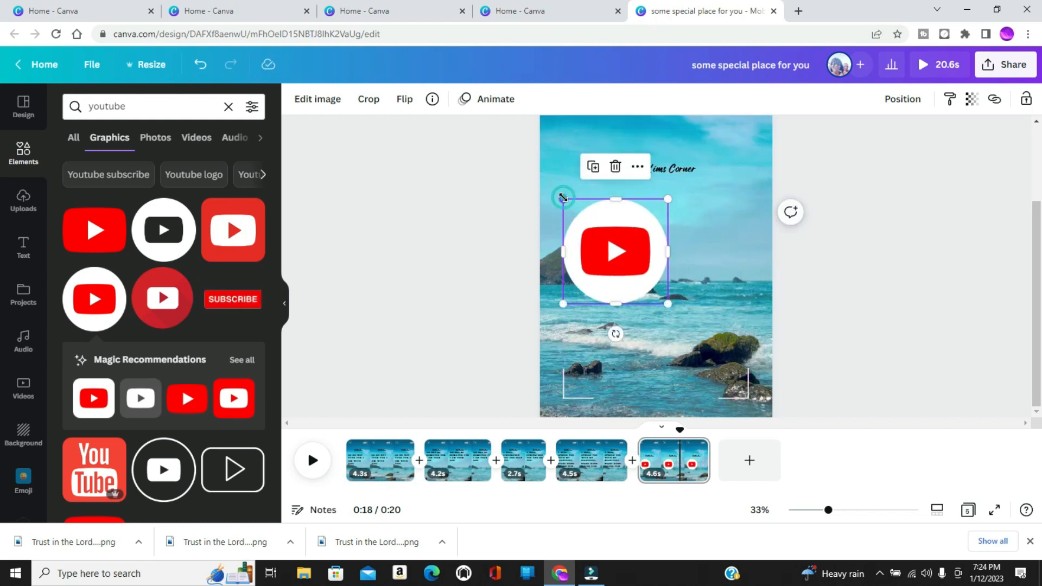
drag(563, 197, 599, 232)
drag(636, 271, 655, 238)
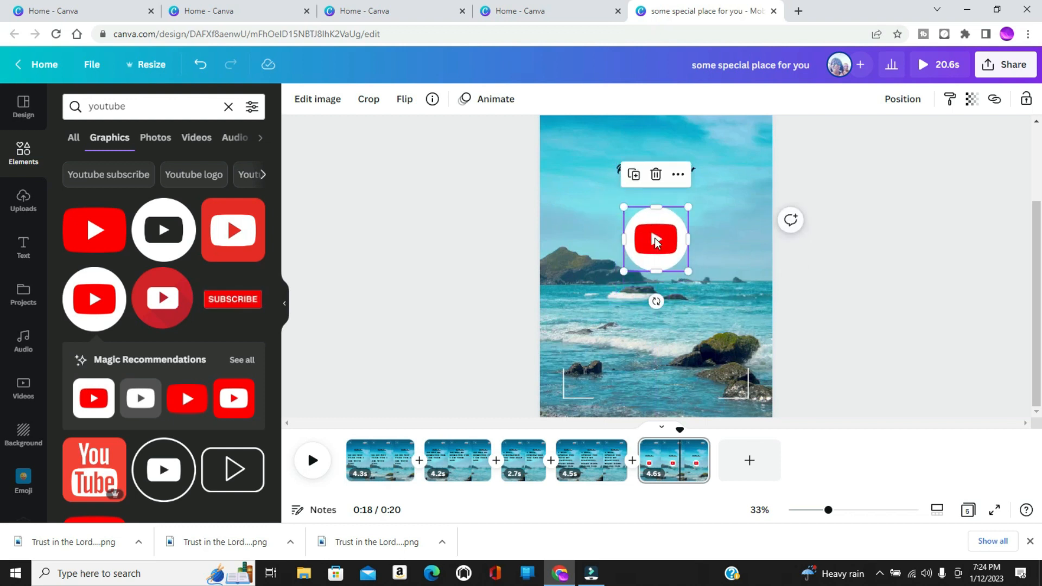
Add the red SUBSCRIBE graphic to the fifth page, scaled down and centred below the YouTube logo.
click(229, 306)
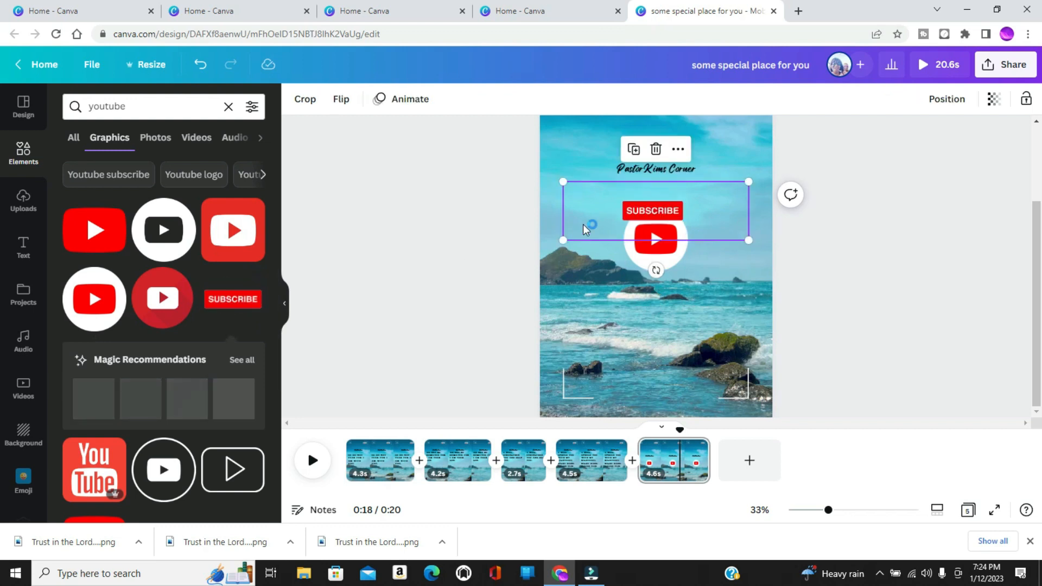
drag(608, 209, 610, 316)
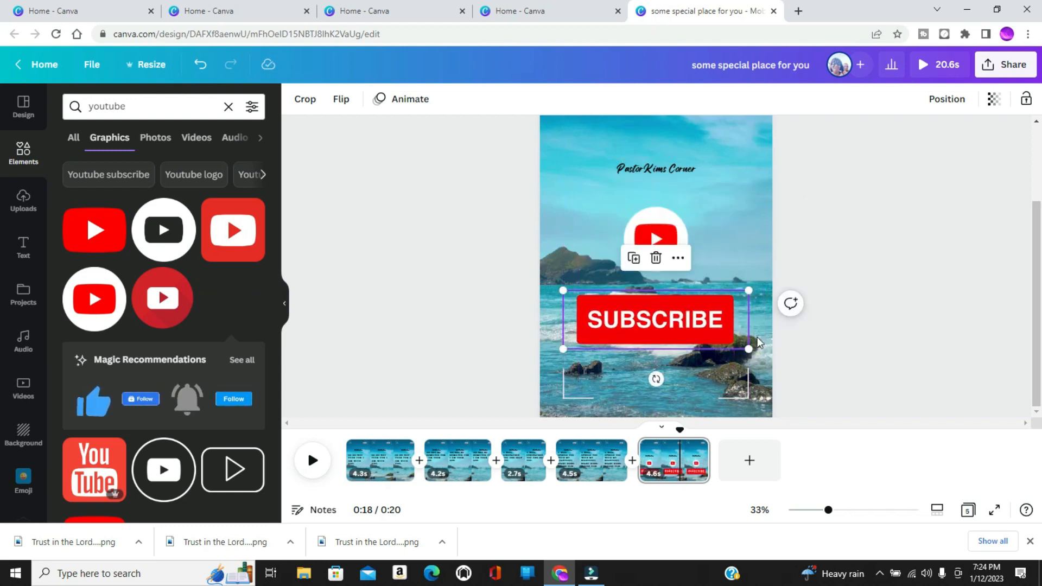
drag(750, 345, 701, 319)
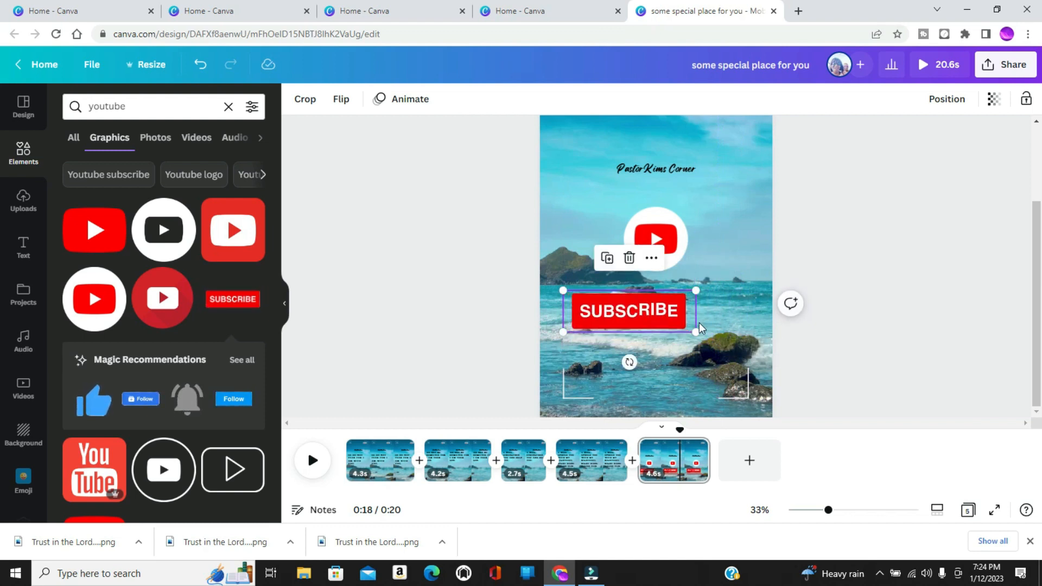
drag(563, 331, 591, 324)
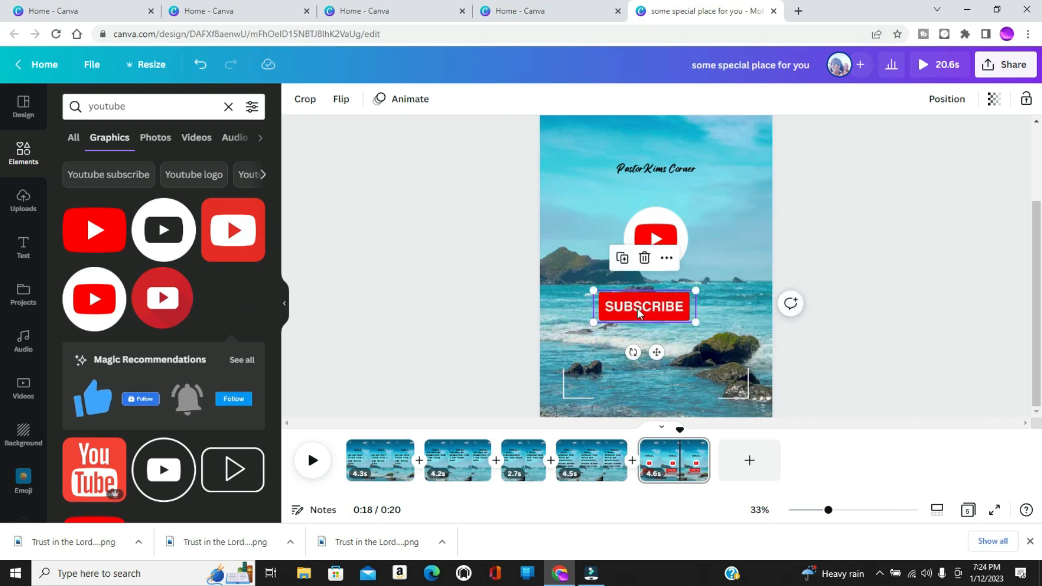
drag(657, 353, 668, 353)
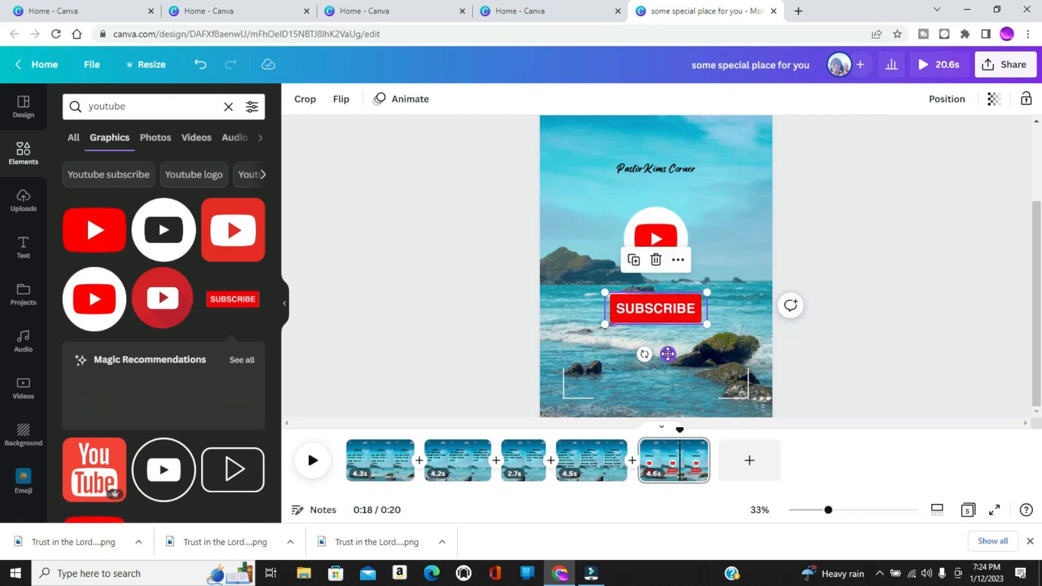
click(406, 316)
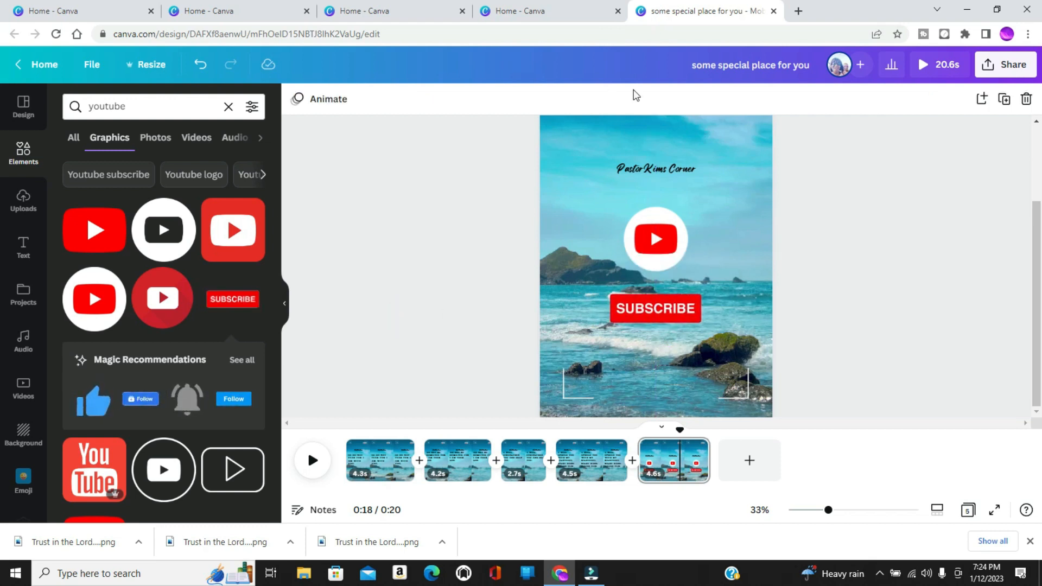
Preview the whole video and shift the first page's "So do not fear" verse text slightly down and to the right.
click(929, 65)
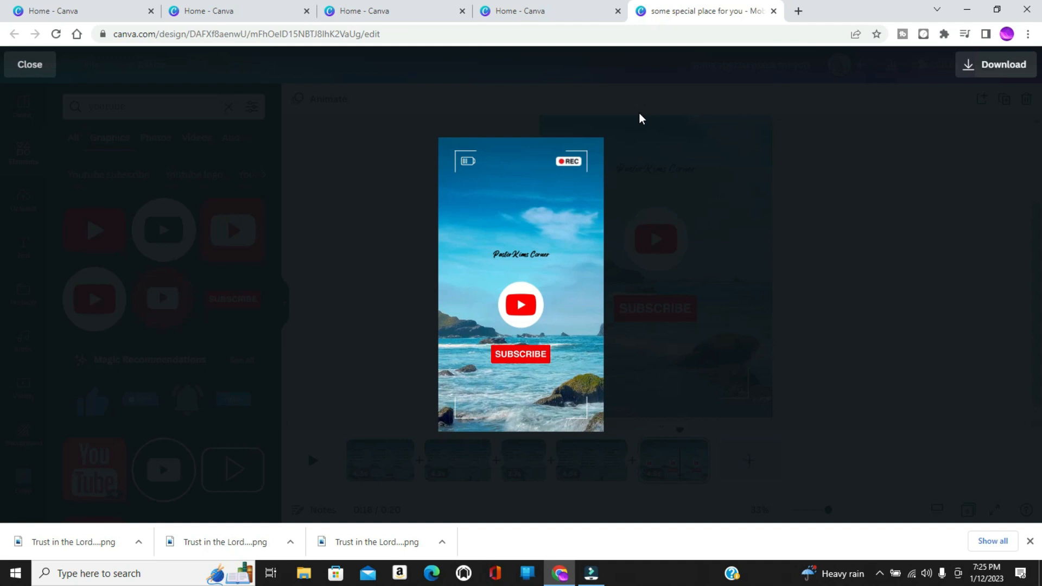
click(44, 67)
click(374, 458)
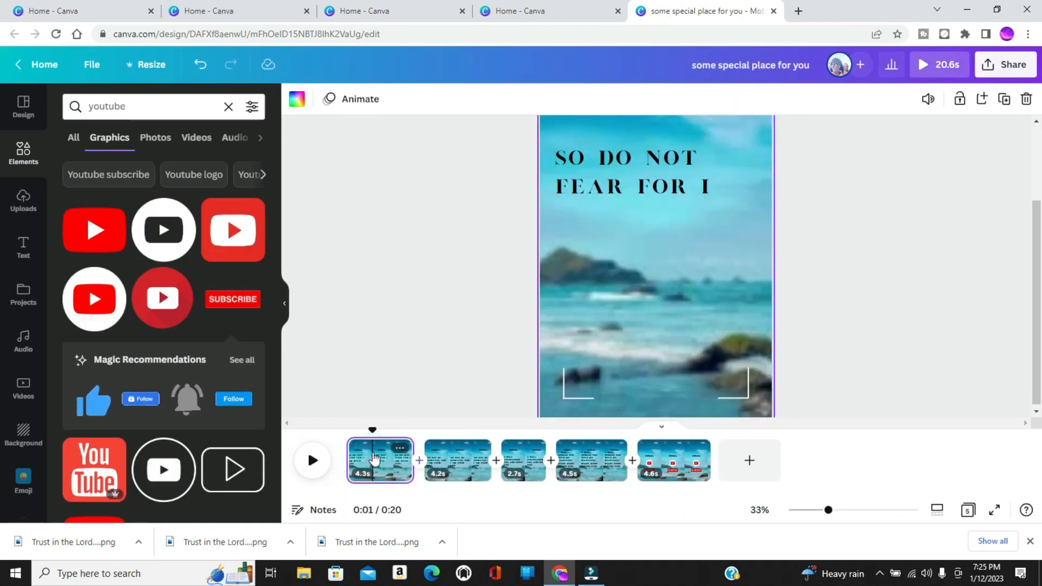
click(586, 188)
drag(587, 193, 594, 200)
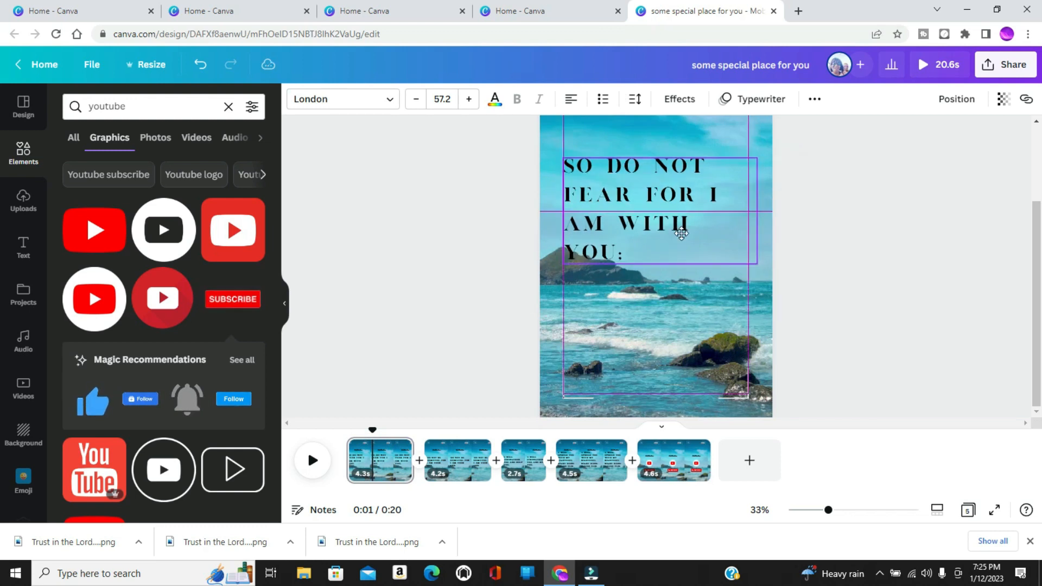
Duplicate the third page, with the "I will strengthen you" verse, and move one copy to the start of the video.
click(523, 466)
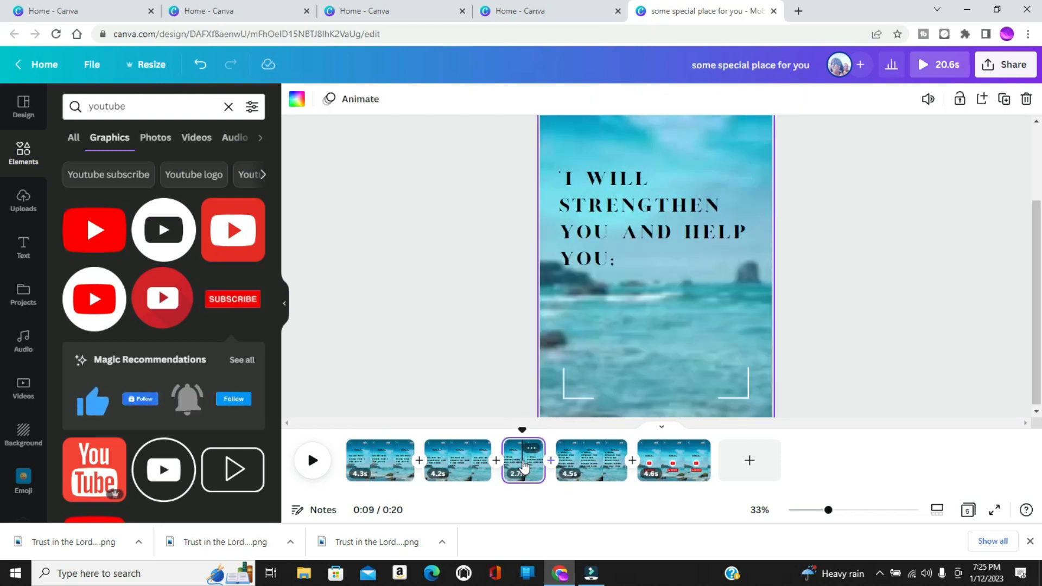
right_click(524, 465)
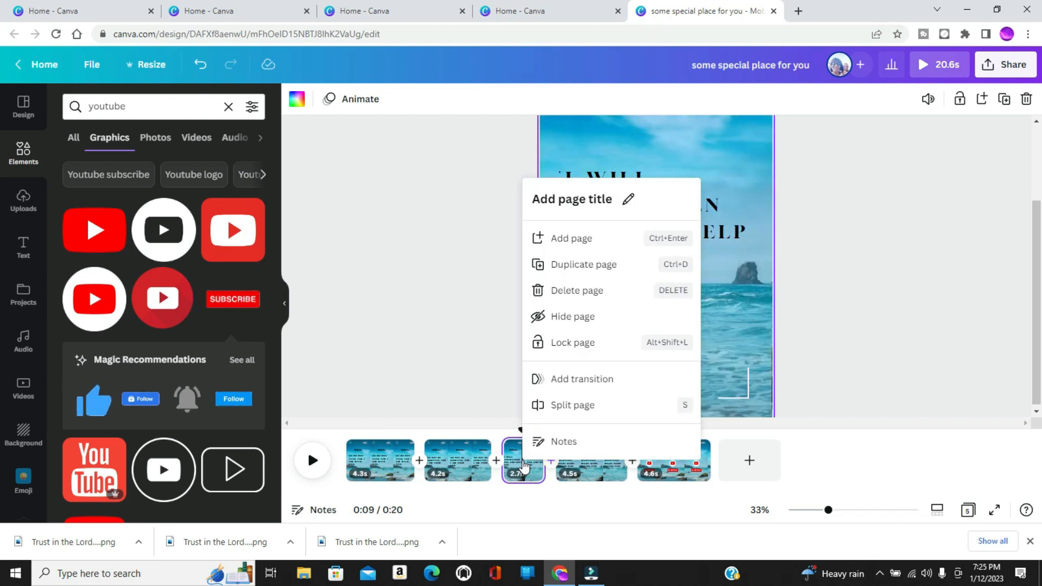
click(556, 270)
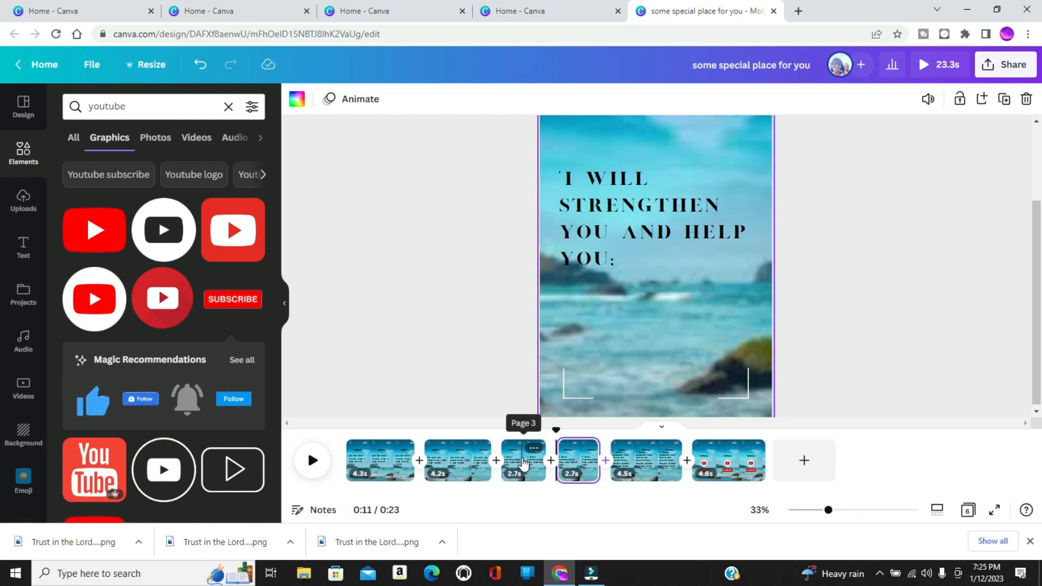
click(523, 464)
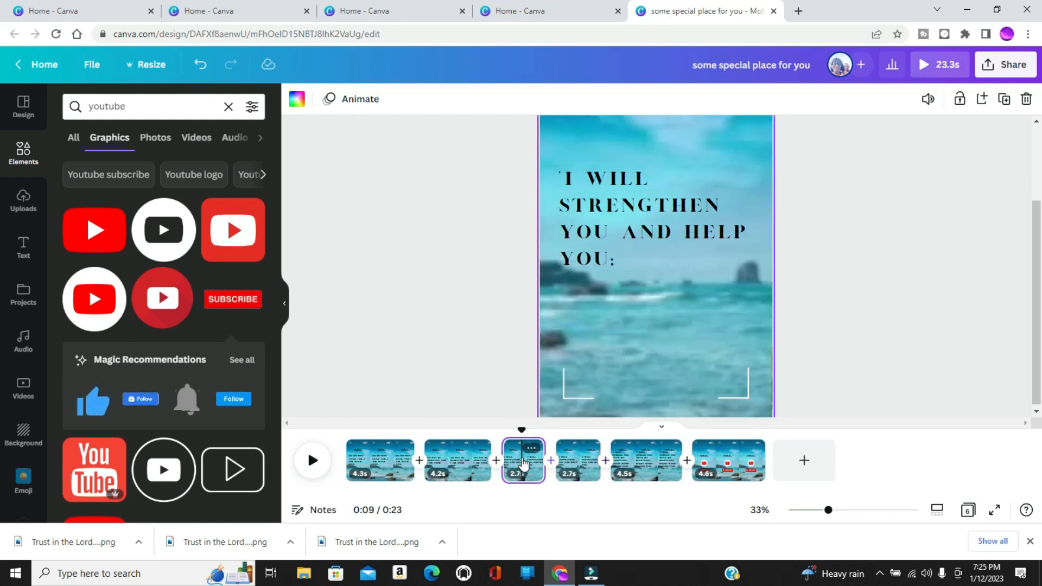
drag(505, 456, 361, 456)
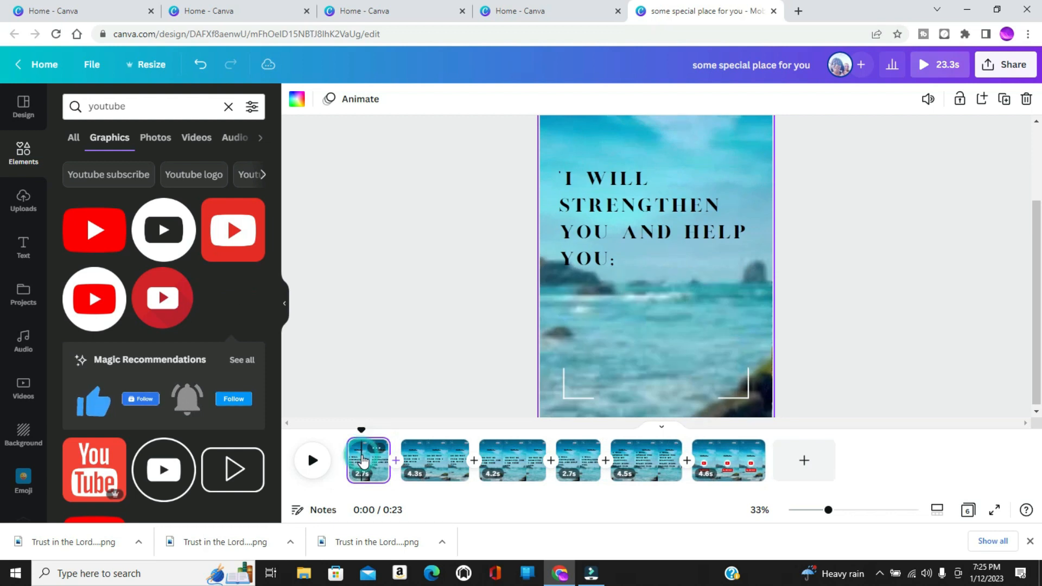
Replace the verse text on the new opening page with "Isaiah 41:10".
click(598, 210)
click(598, 207)
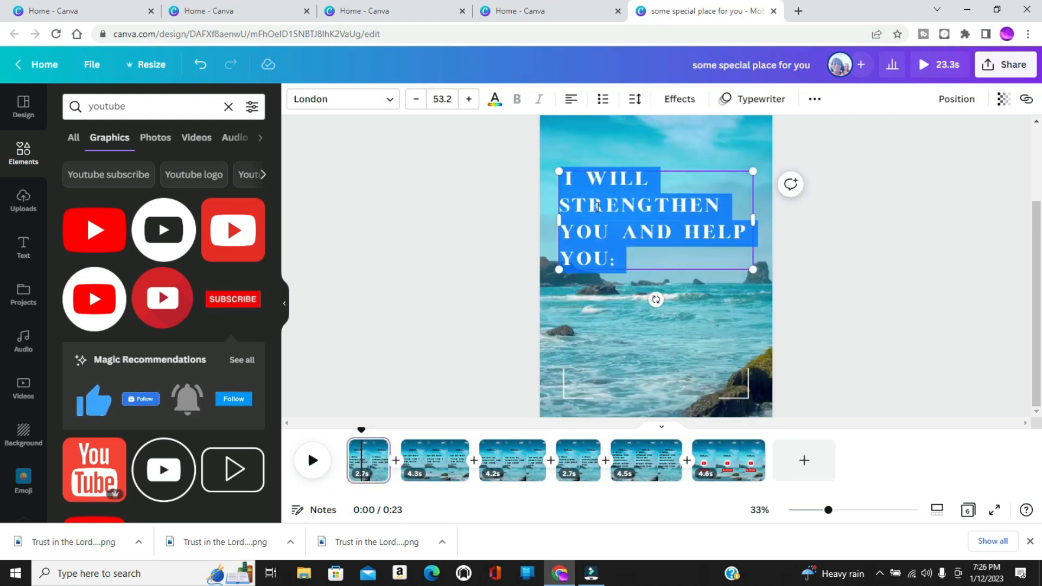
text(Isai)
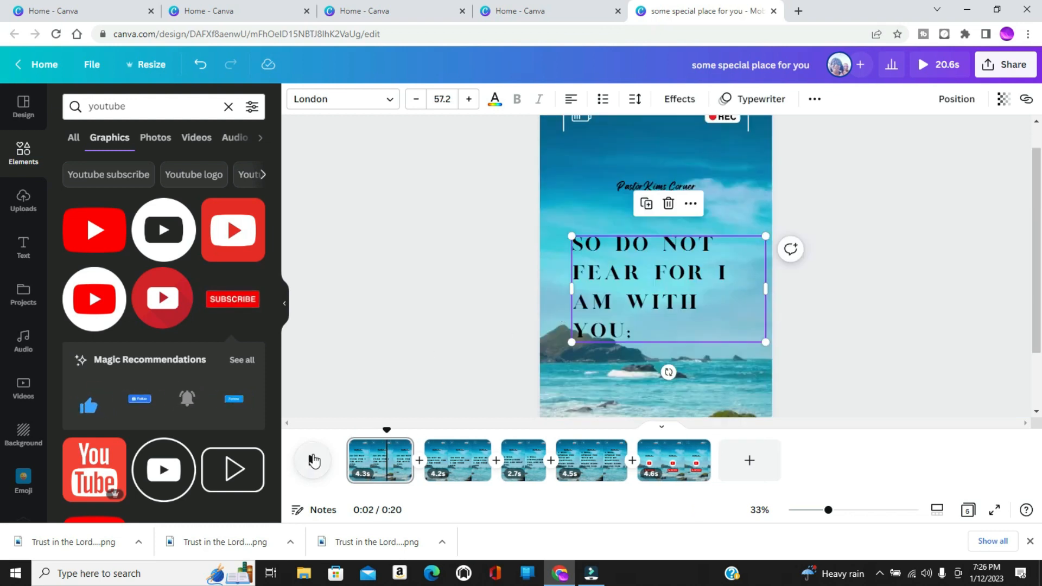
Preview the whole video full size and in the timeline, and collapse the elements list.
click(929, 64)
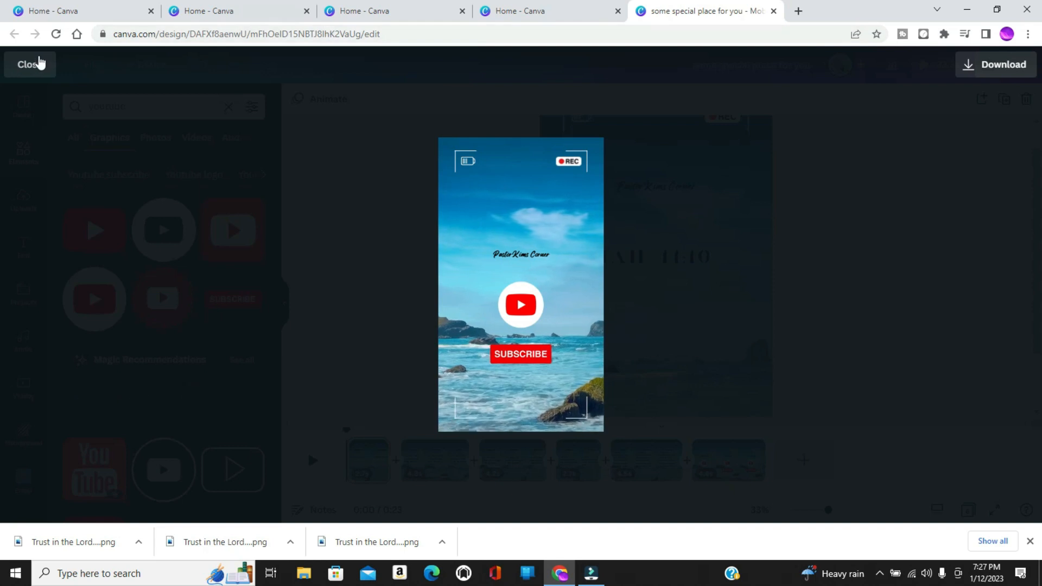
click(39, 63)
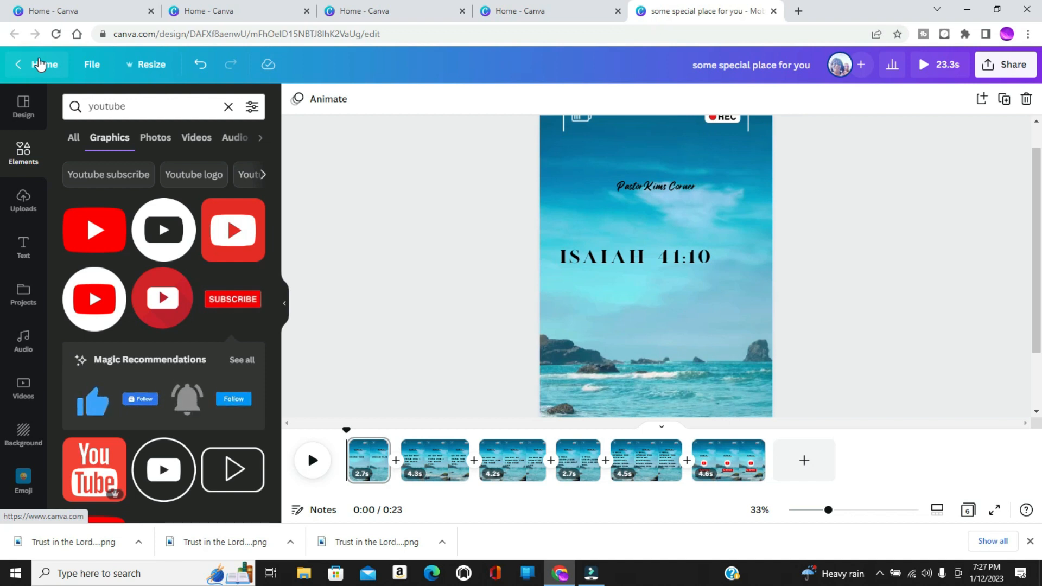
click(313, 460)
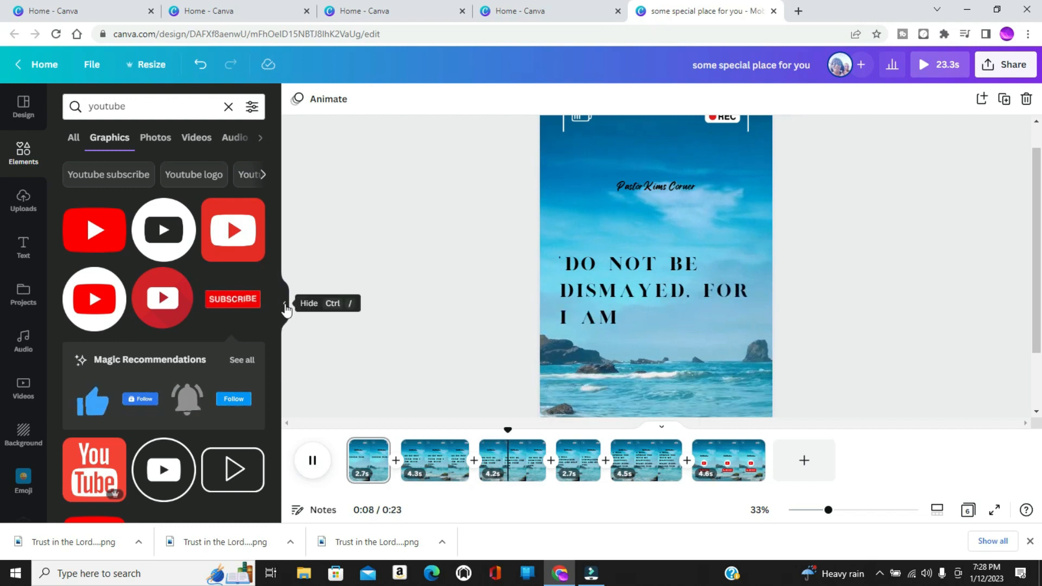
click(285, 308)
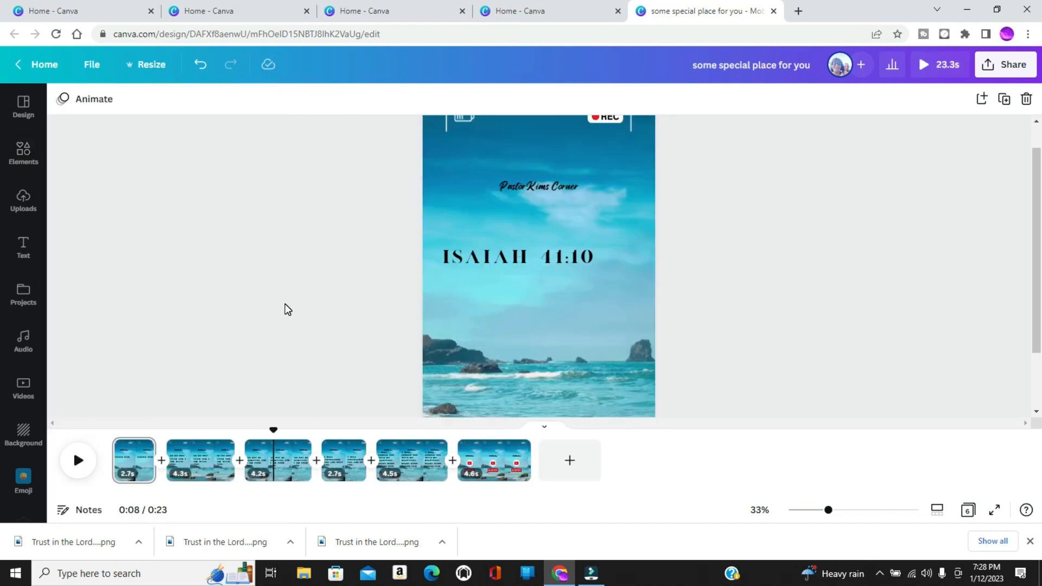